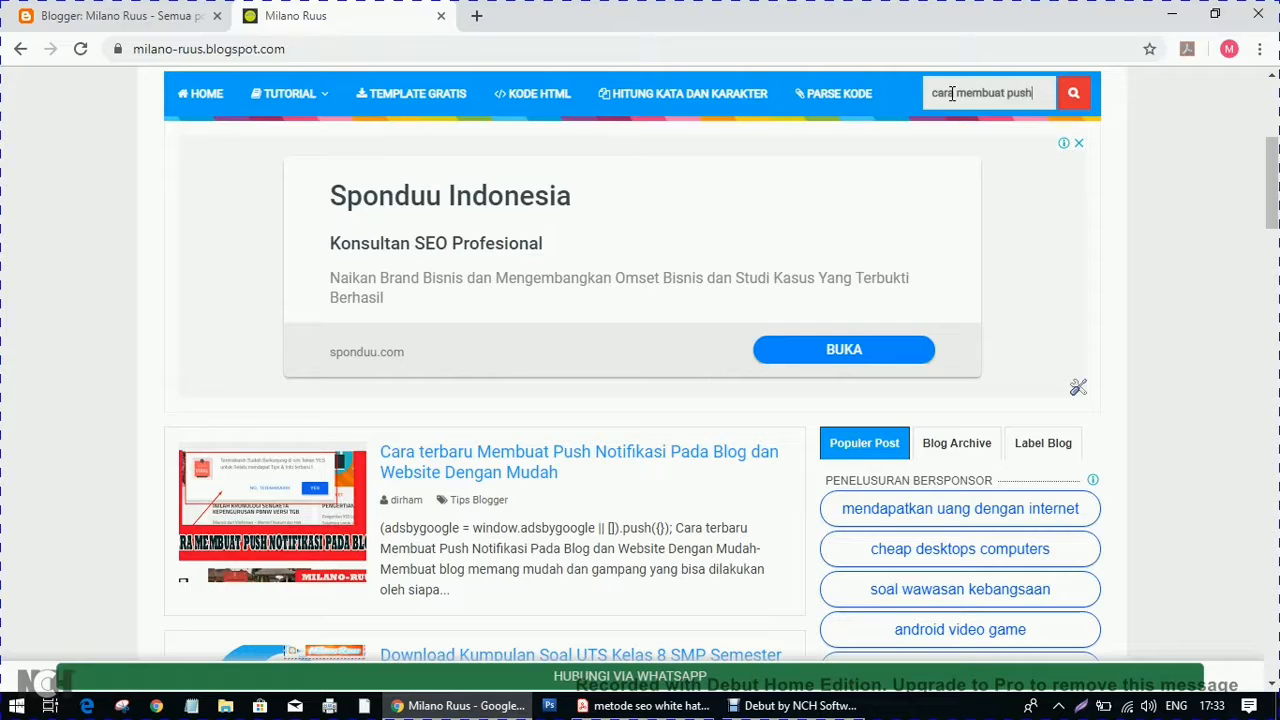
# Search the blog for "cara membuat push notifikasi pada blog" and open the article "Cara terbaru Membuat Push Notifikasi Pada Blog dan Website Dengan Mudah".
pyautogui.write('notifikasi pada b')
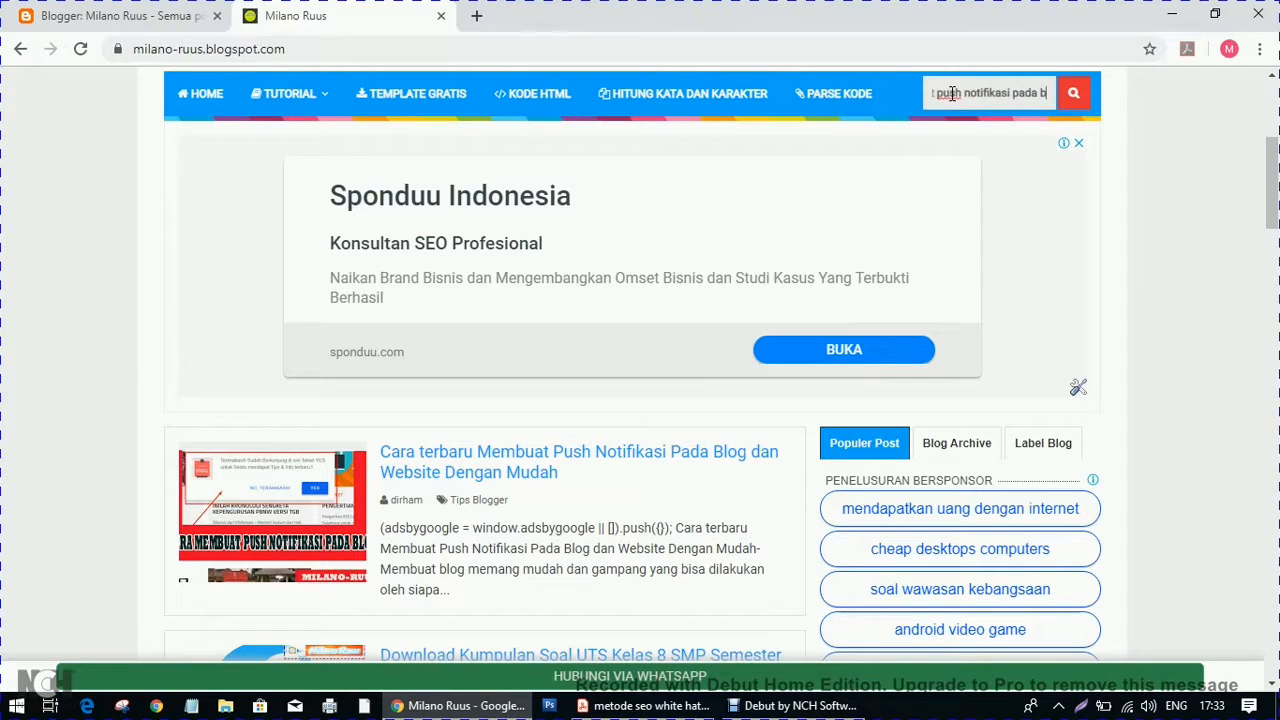
pyautogui.write('log')
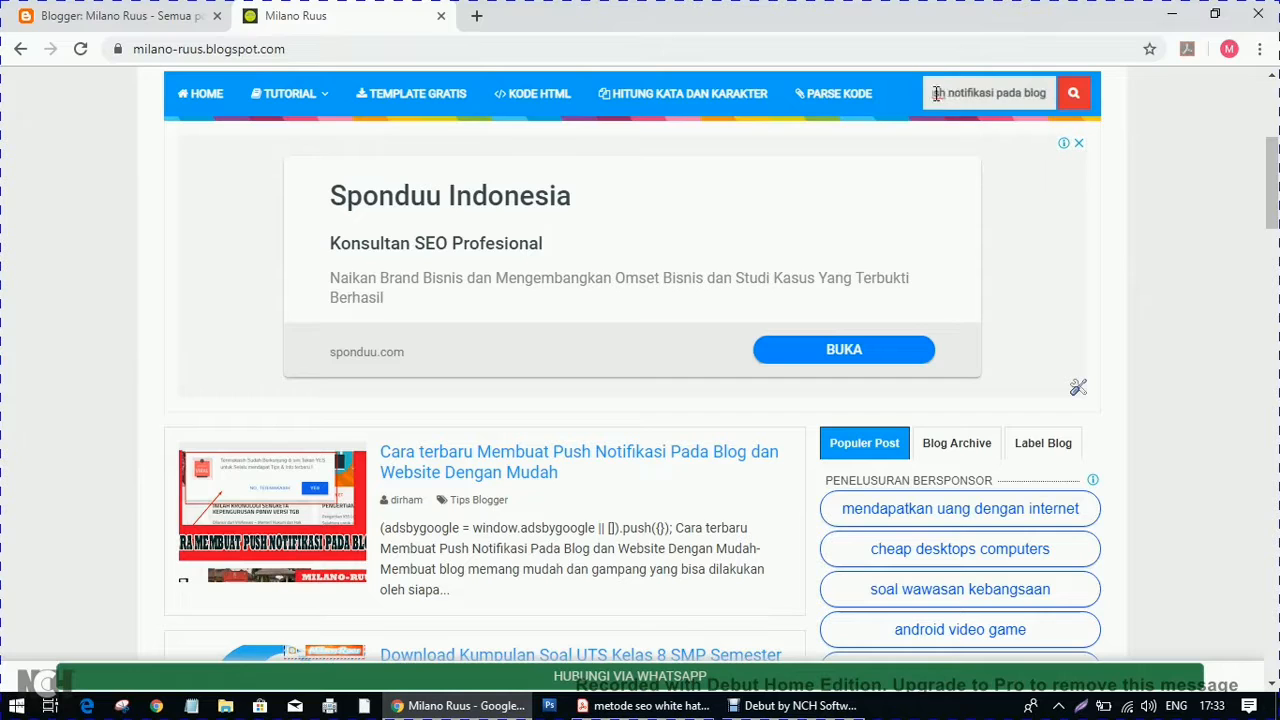
pyautogui.click(1075, 100)
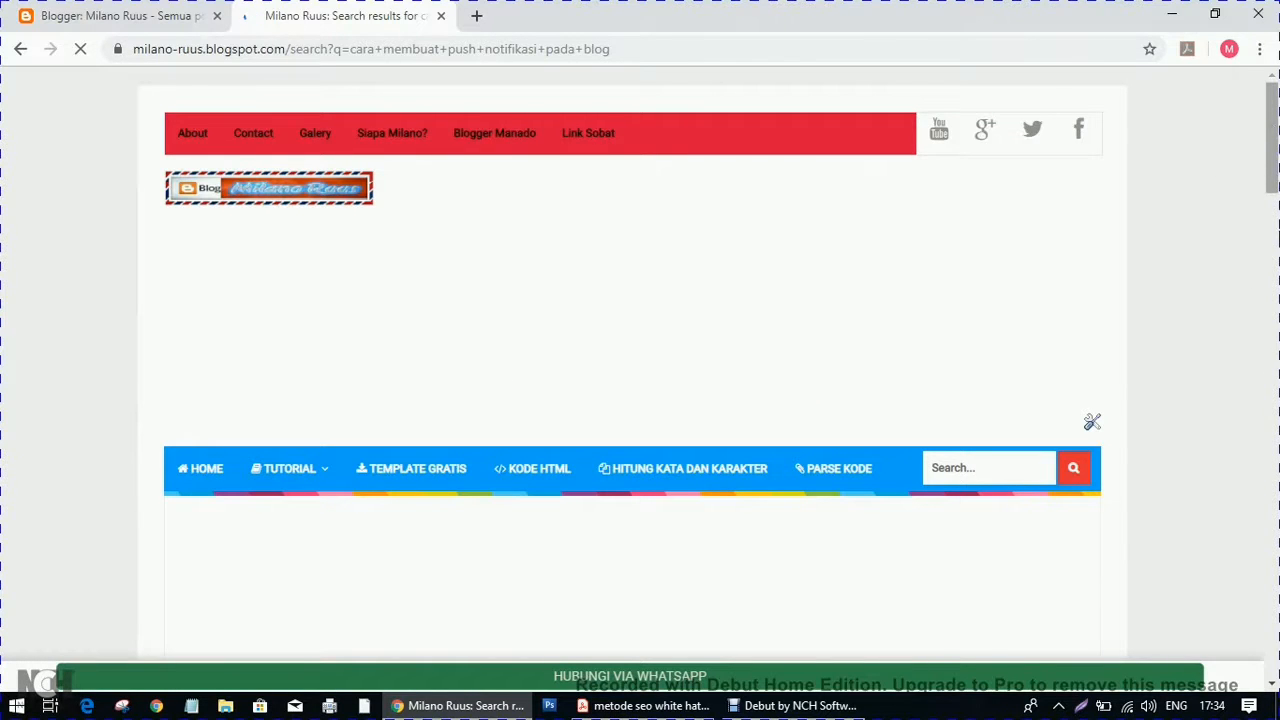
pyautogui.moveTo(1272, 130); pyautogui.dragTo(1273, 241)
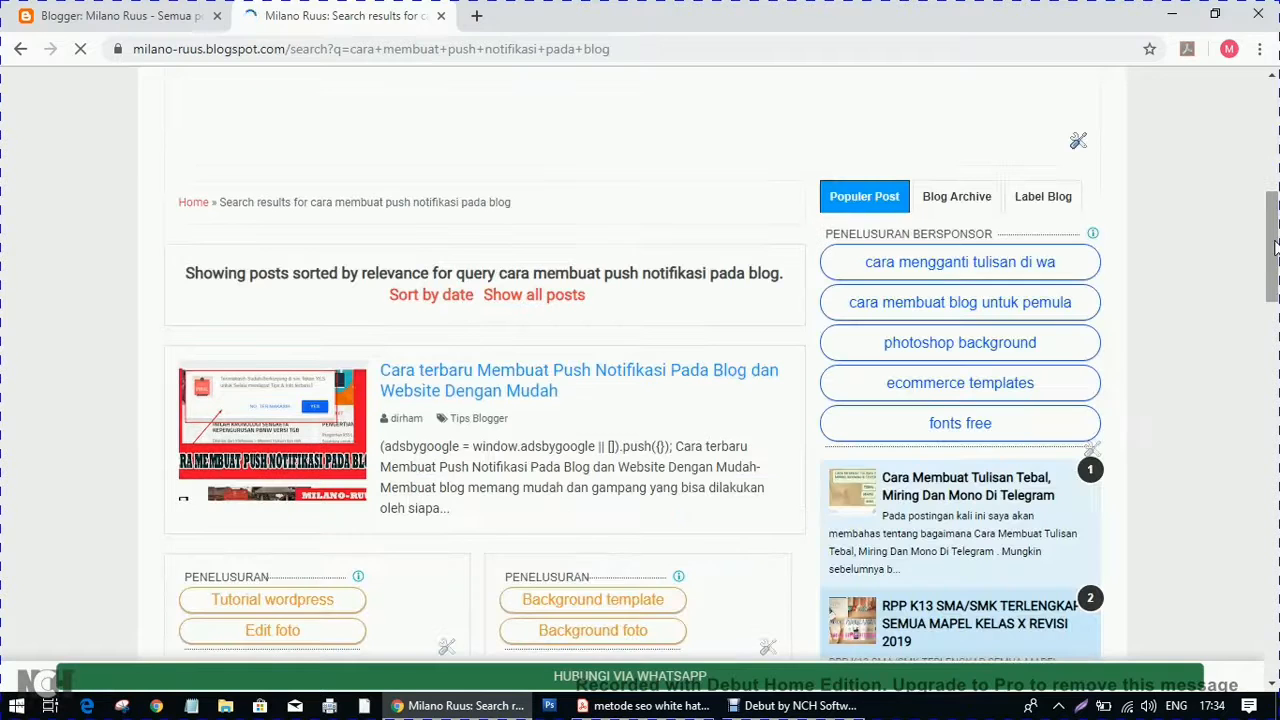
pyautogui.click(511, 392)
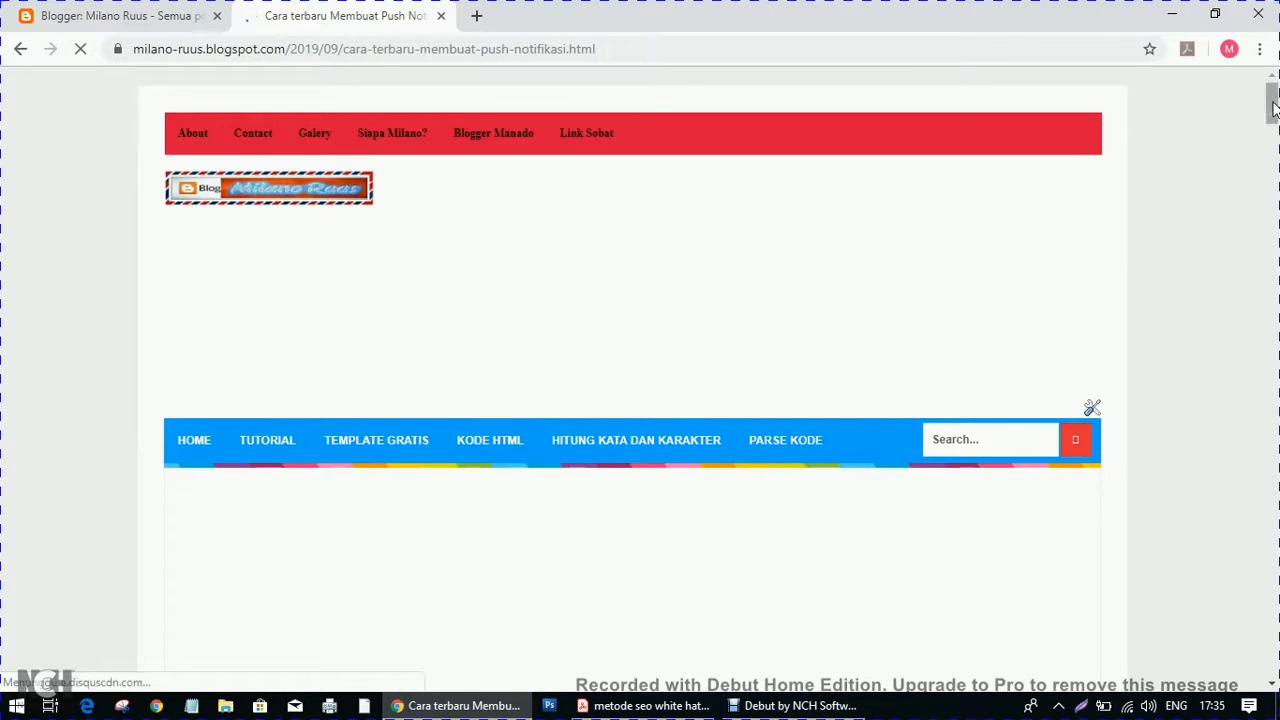
# Find the first instruction of the push notification tutorial in the article and follow its link to OneSignal.com.
pyautogui.moveTo(1273, 108); pyautogui.dragTo(1273, 152)
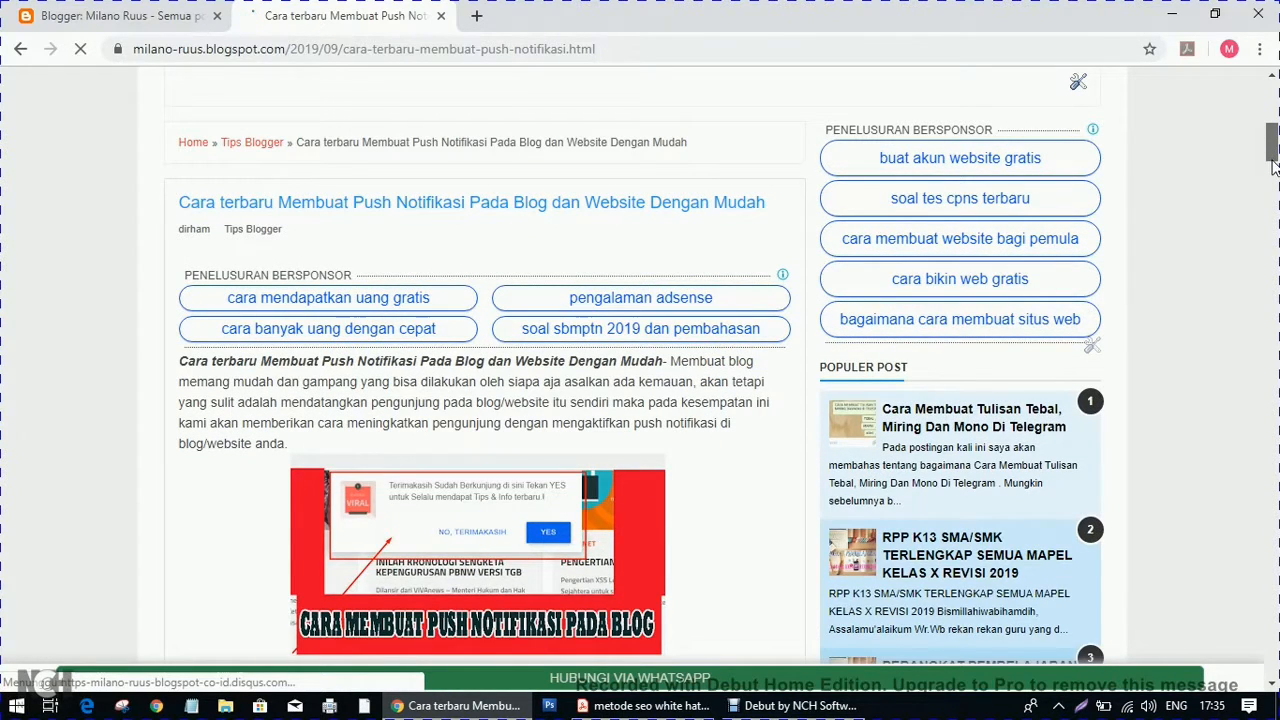
pyautogui.scroll(-2, 239, 388)
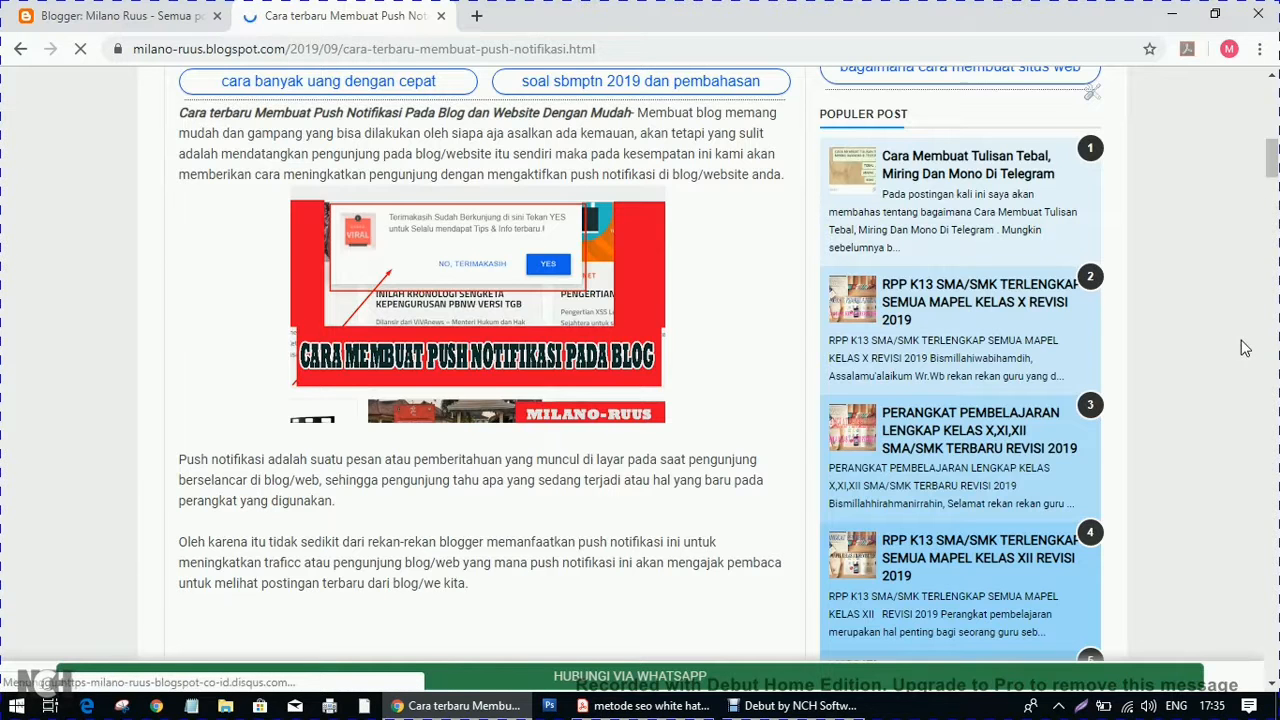
pyautogui.scroll(-1, 1245, 347)
pyautogui.scroll(-1, 1245, 347)
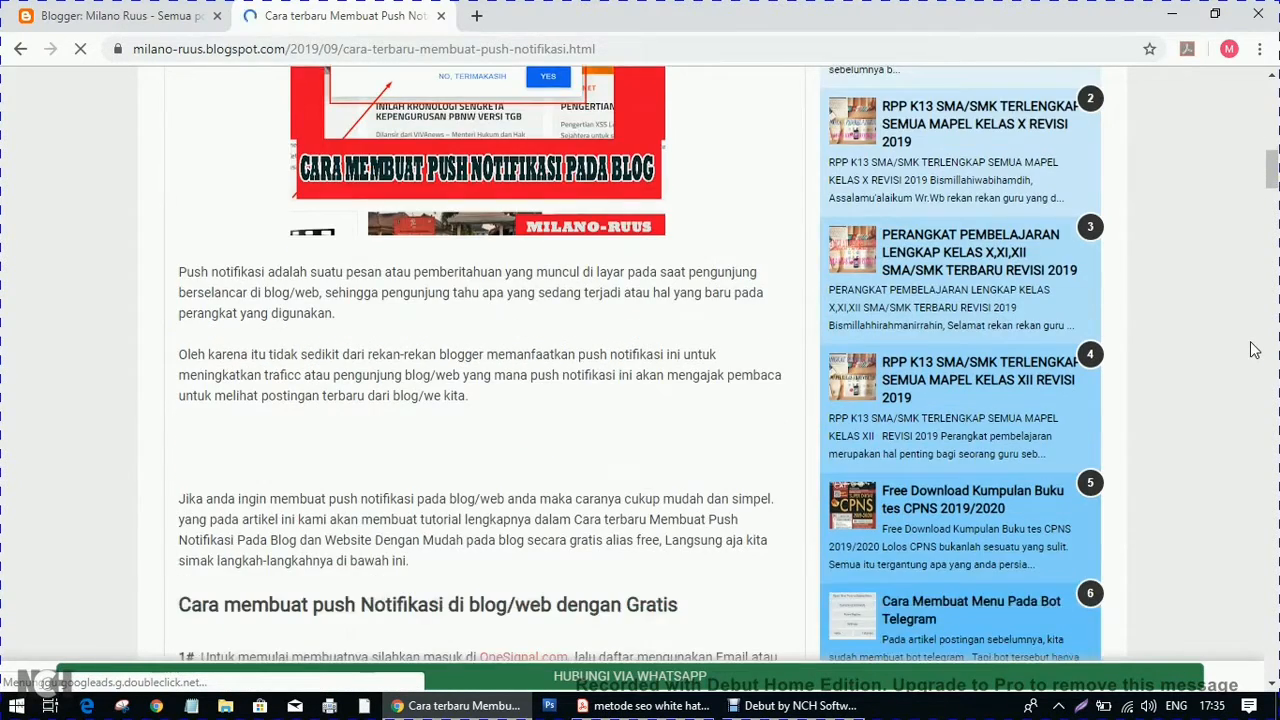
pyautogui.scroll(-2, 1254, 349)
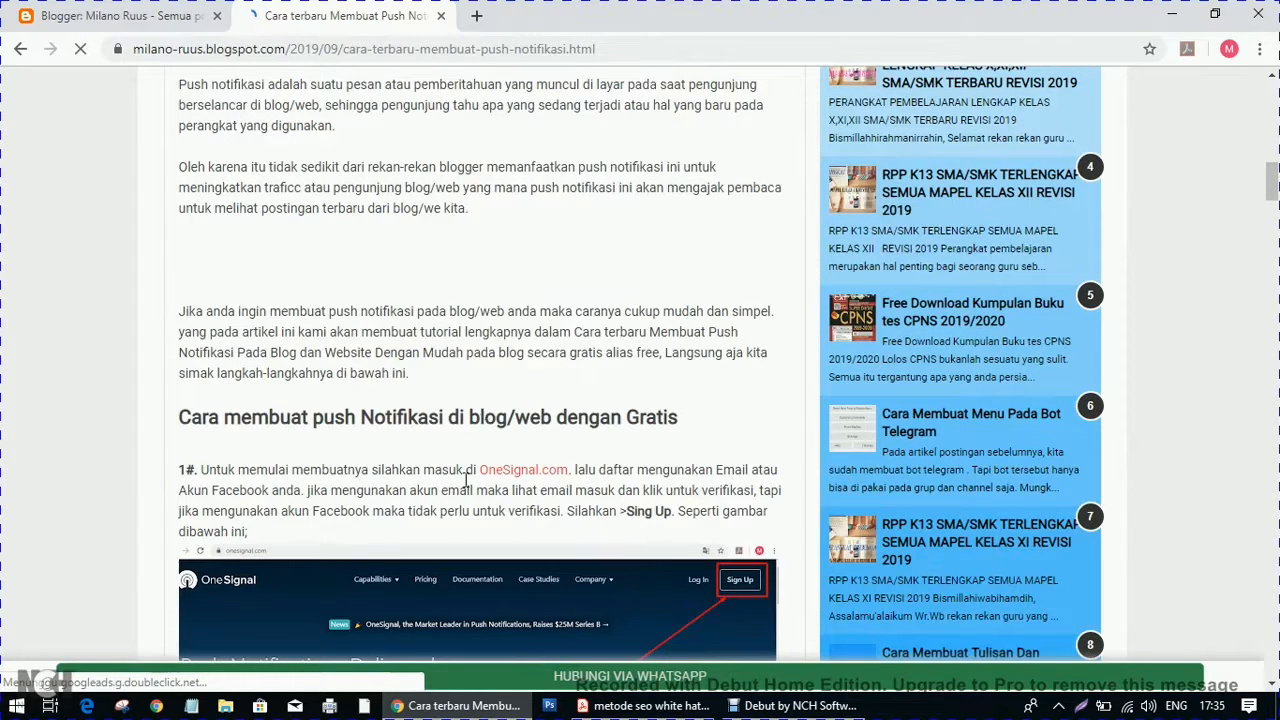
pyautogui.click(520, 472)
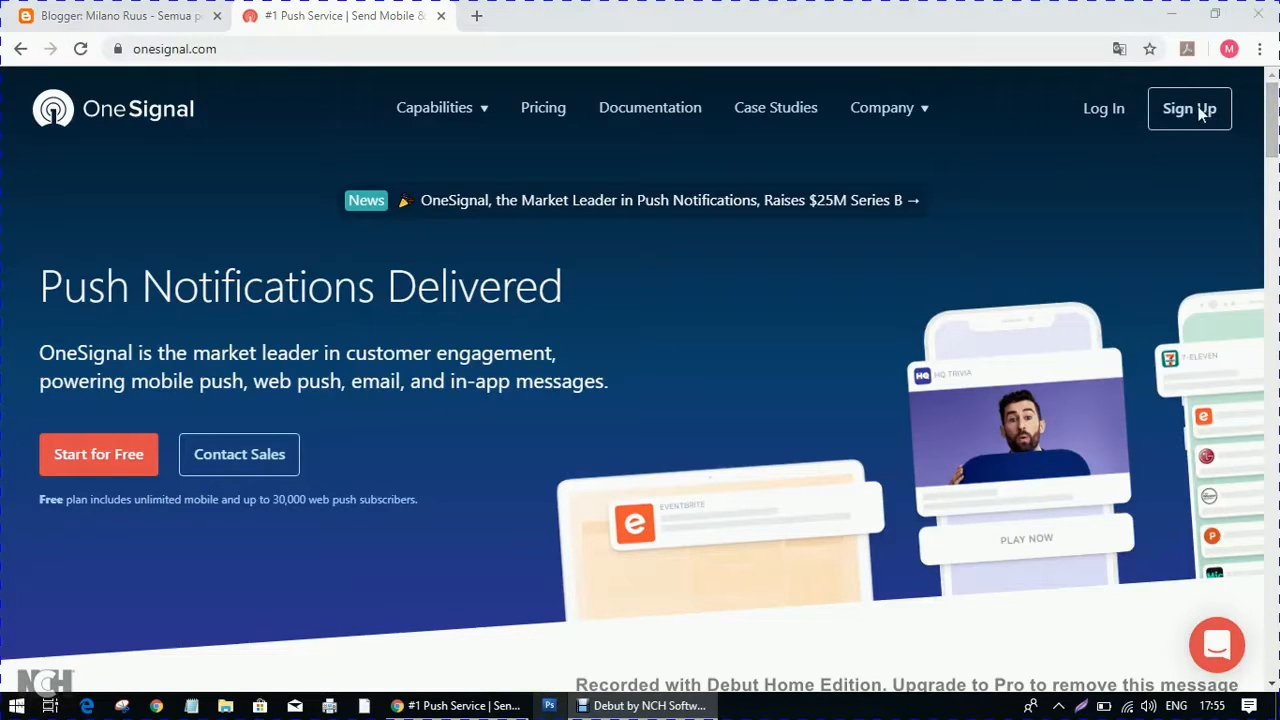
# Log in to OneSignal with the already filled-in account e-mail and password.
pyautogui.click(1200, 104)
pyautogui.click(1200, 128)
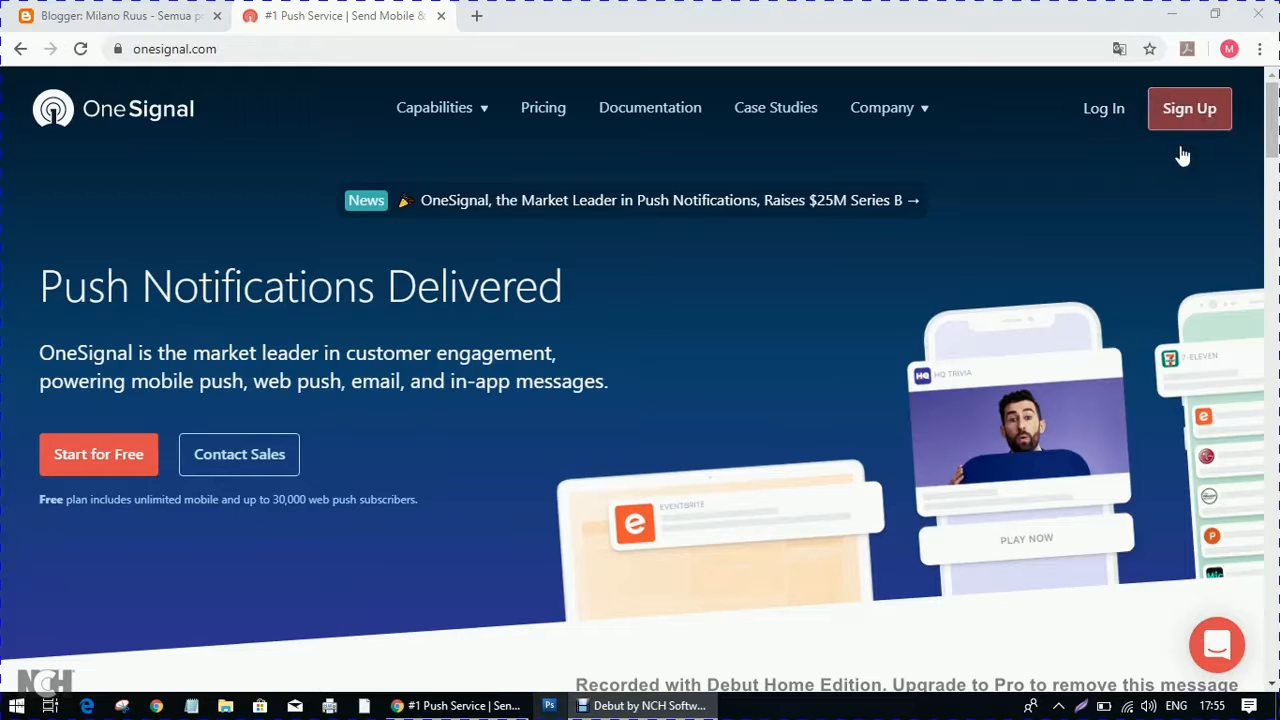
pyautogui.click(1107, 125)
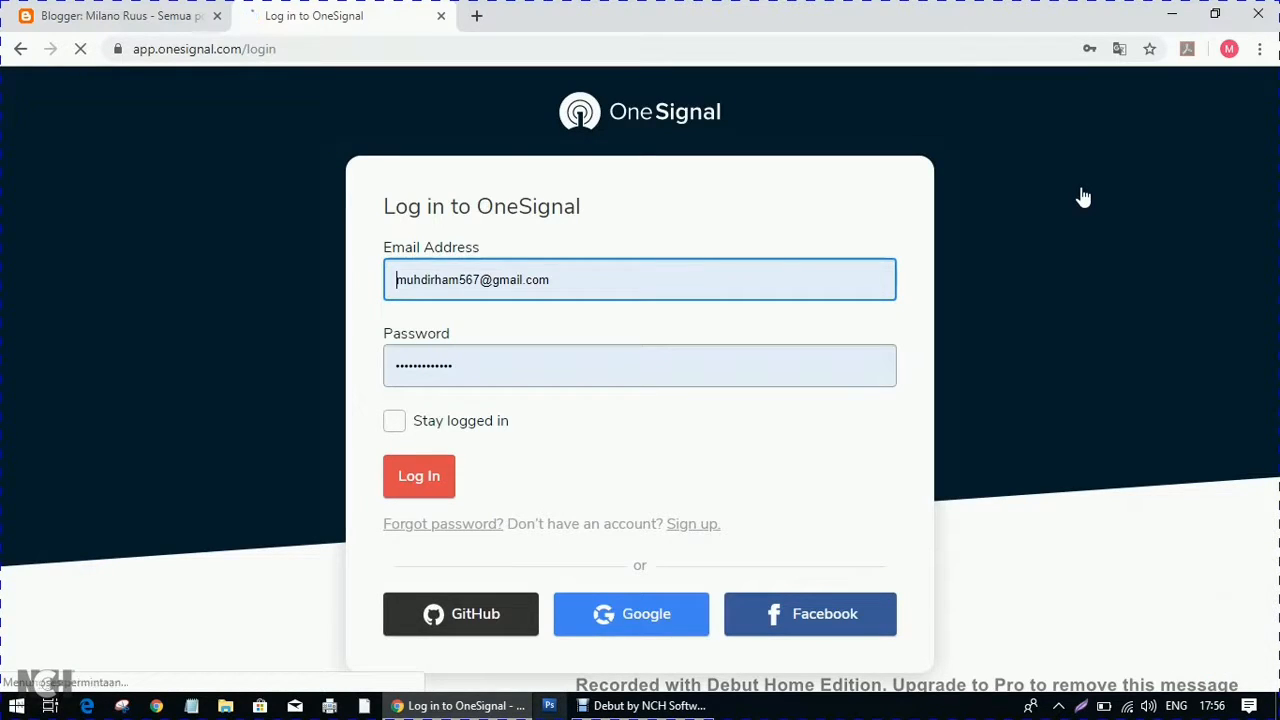
pyautogui.click(421, 479)
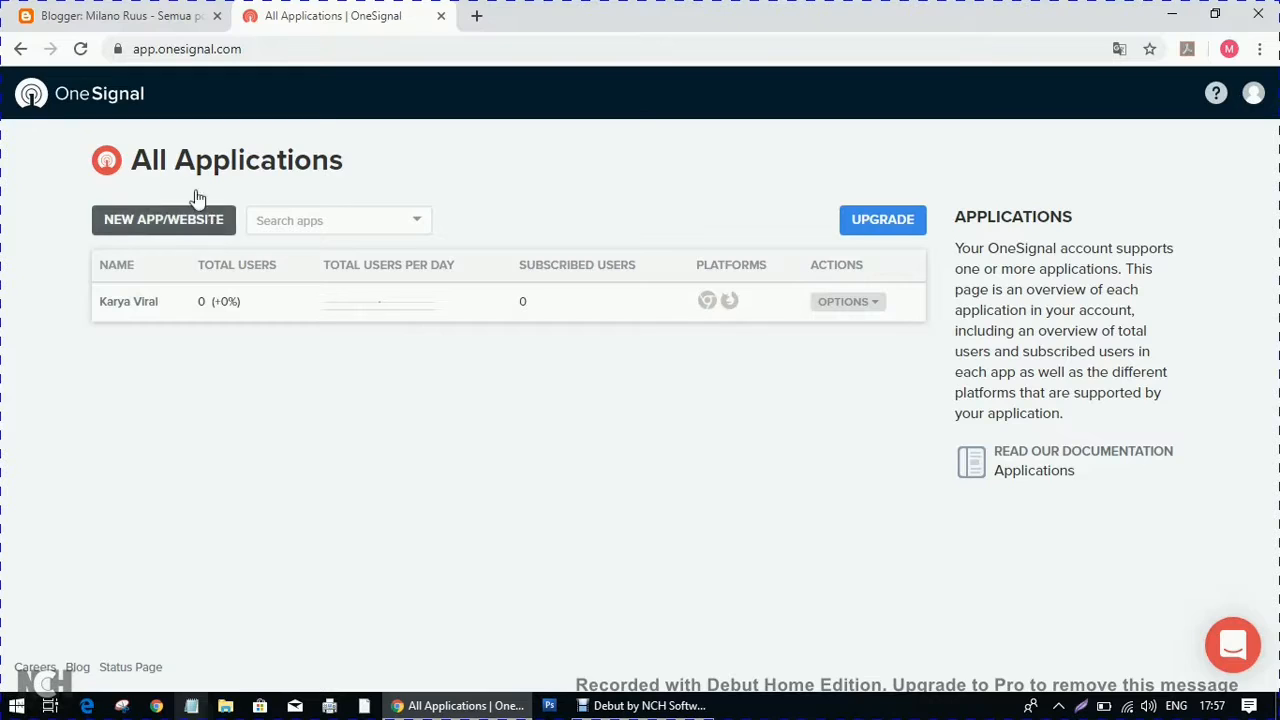
# Create a new app/website in OneSignal with the app name Milano-ruus.
pyautogui.click(193, 222)
pyautogui.click(168, 222)
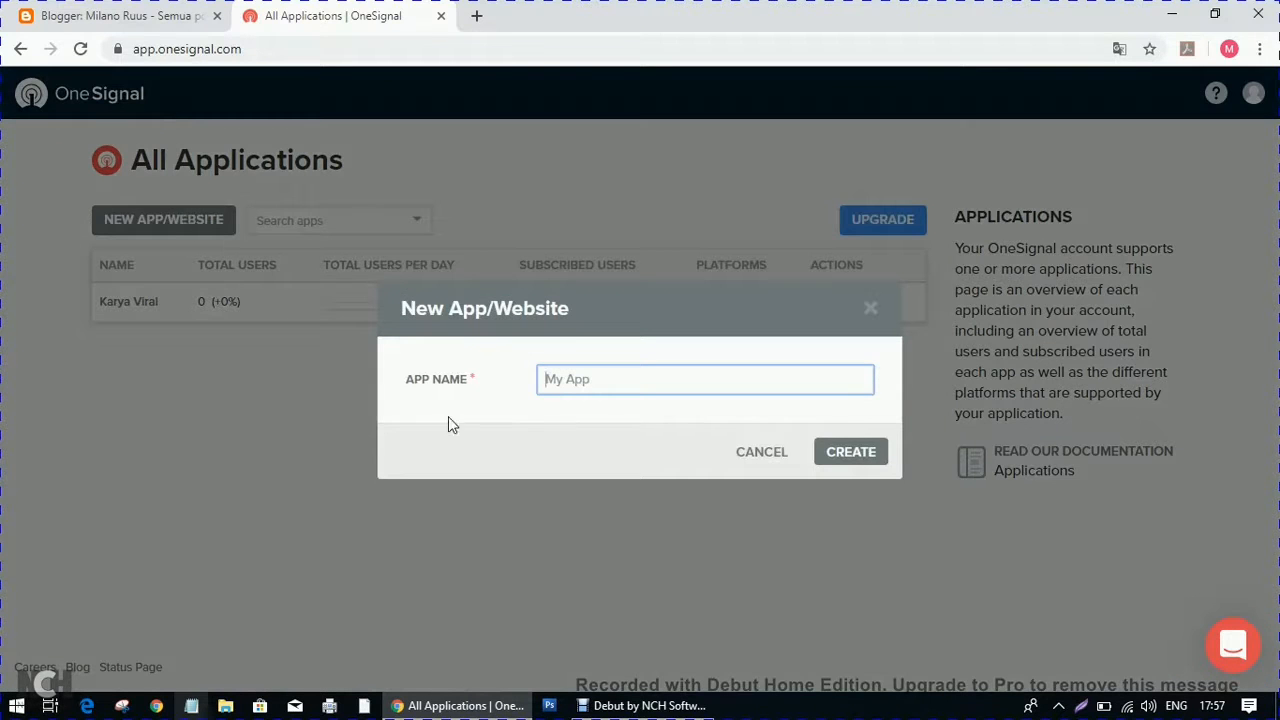
pyautogui.click(552, 393)
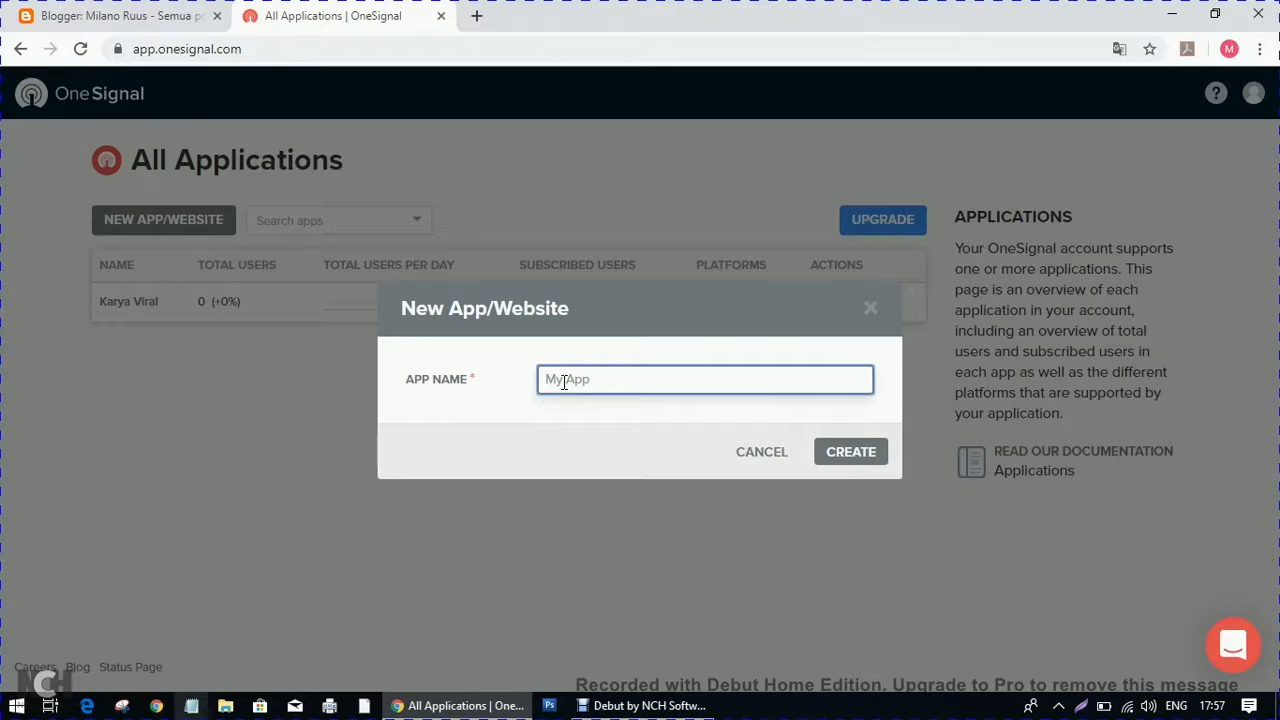
pyautogui.write('Milano-ruus')
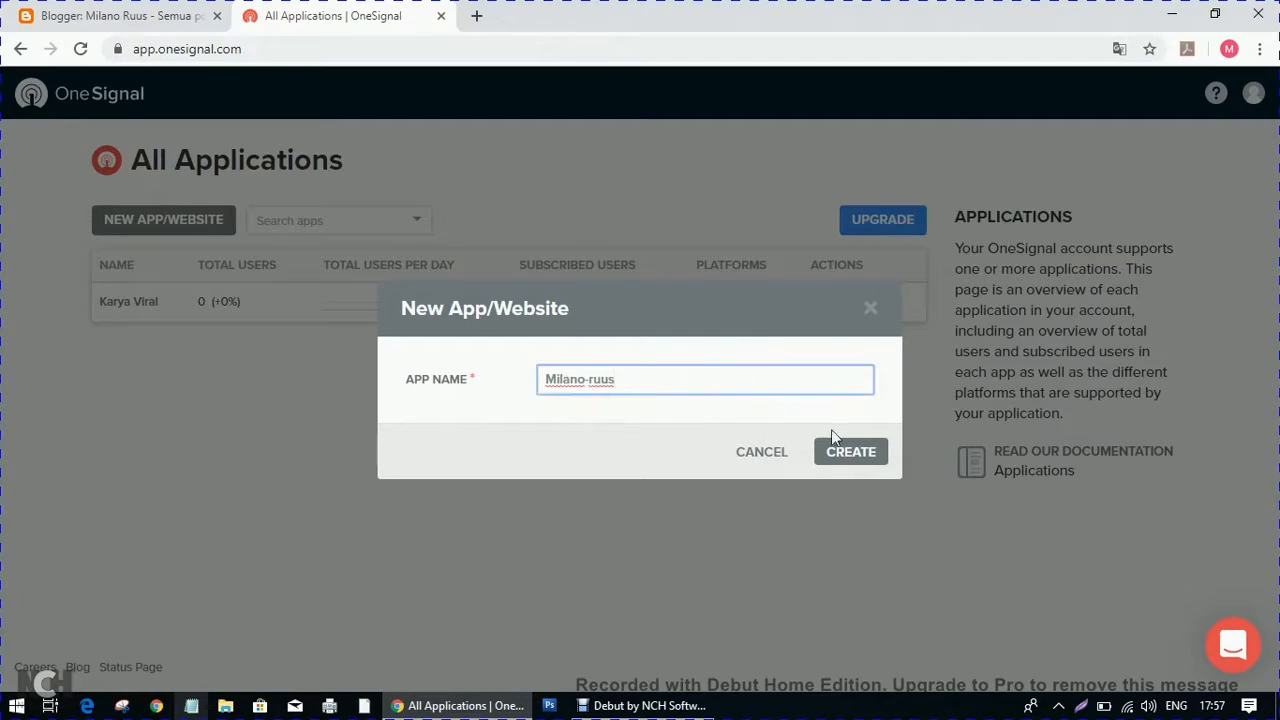
pyautogui.click(852, 455)
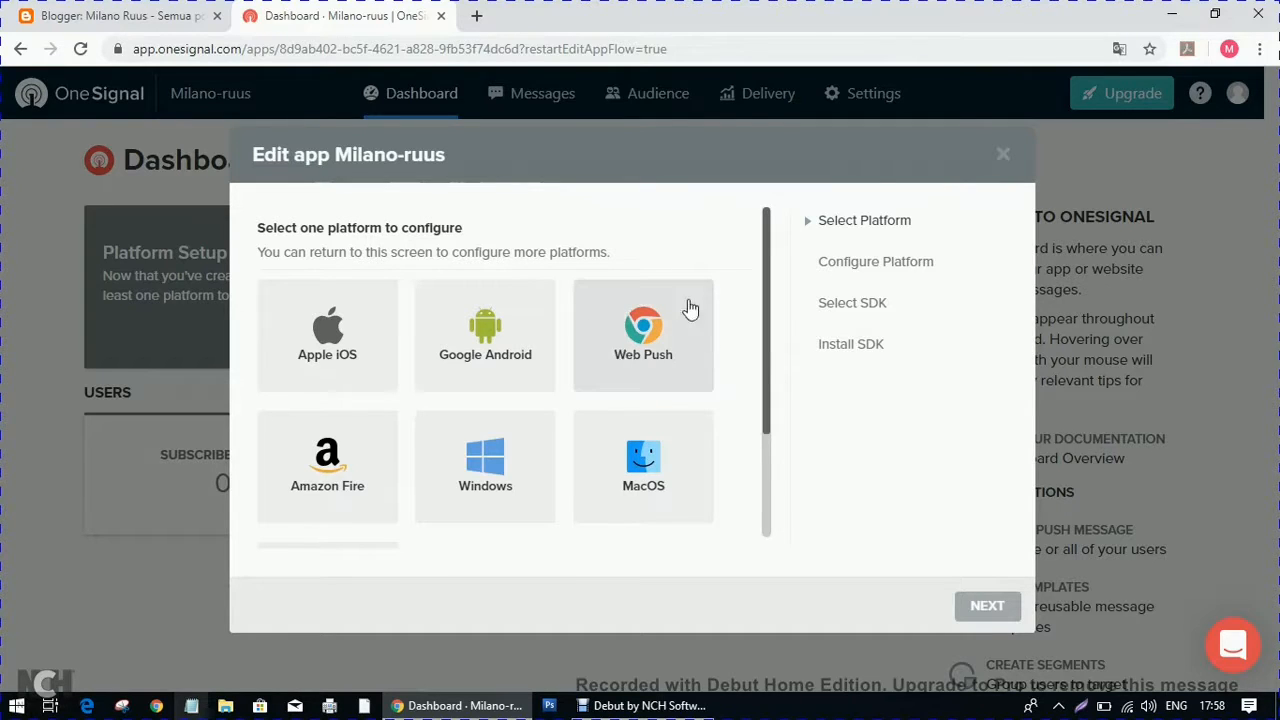
# Choose Web Push as the app's platform, with the Wordpress Plugin or Website Builder integration set to Blogger.
pyautogui.click(649, 355)
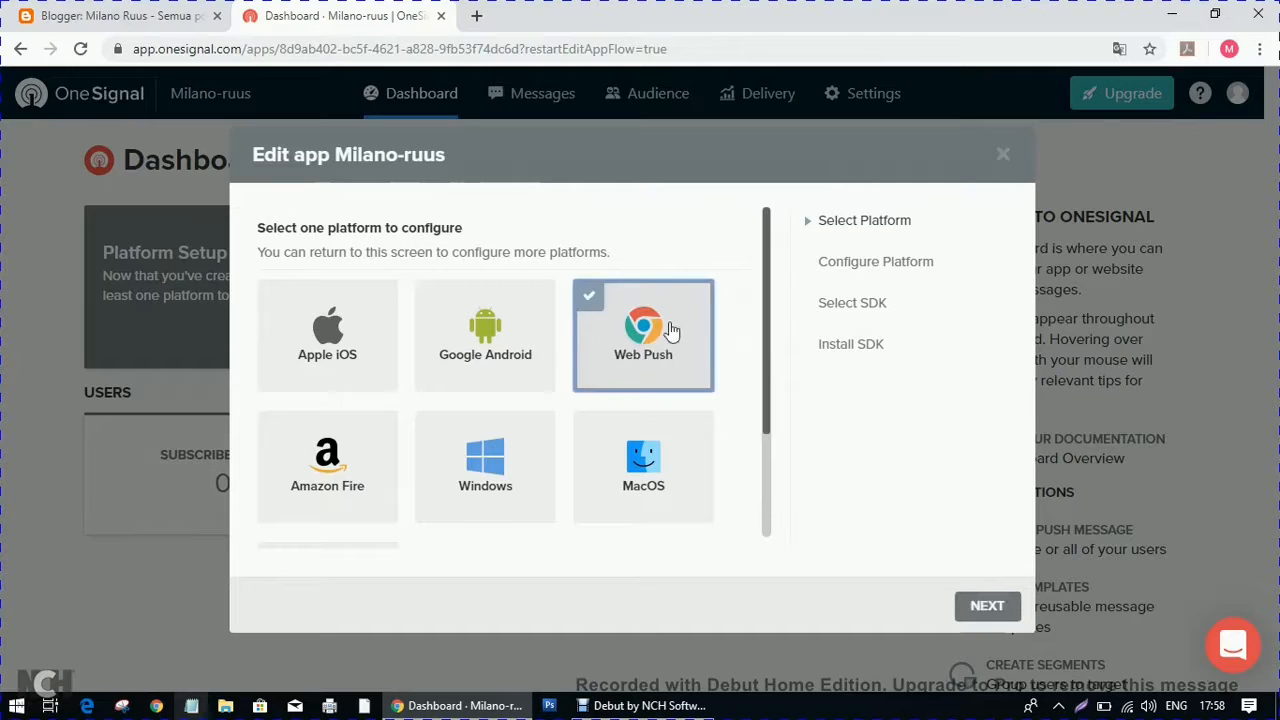
pyautogui.click(988, 612)
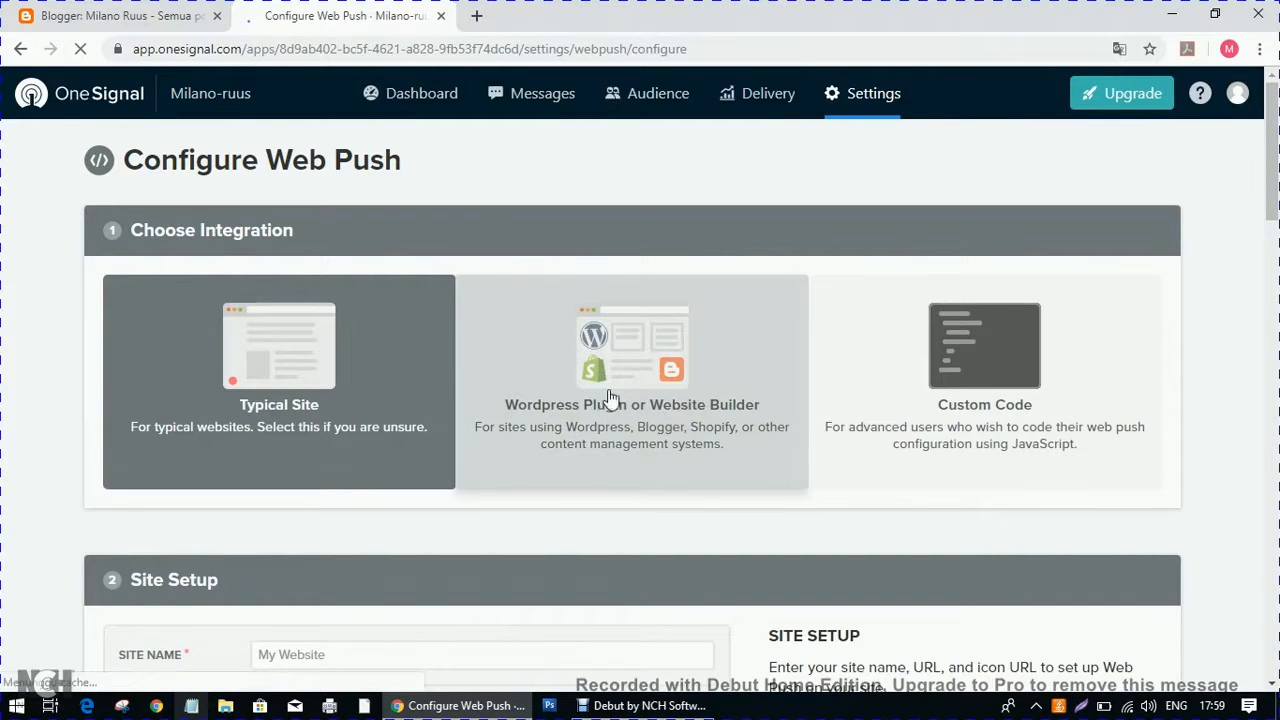
pyautogui.click(700, 390)
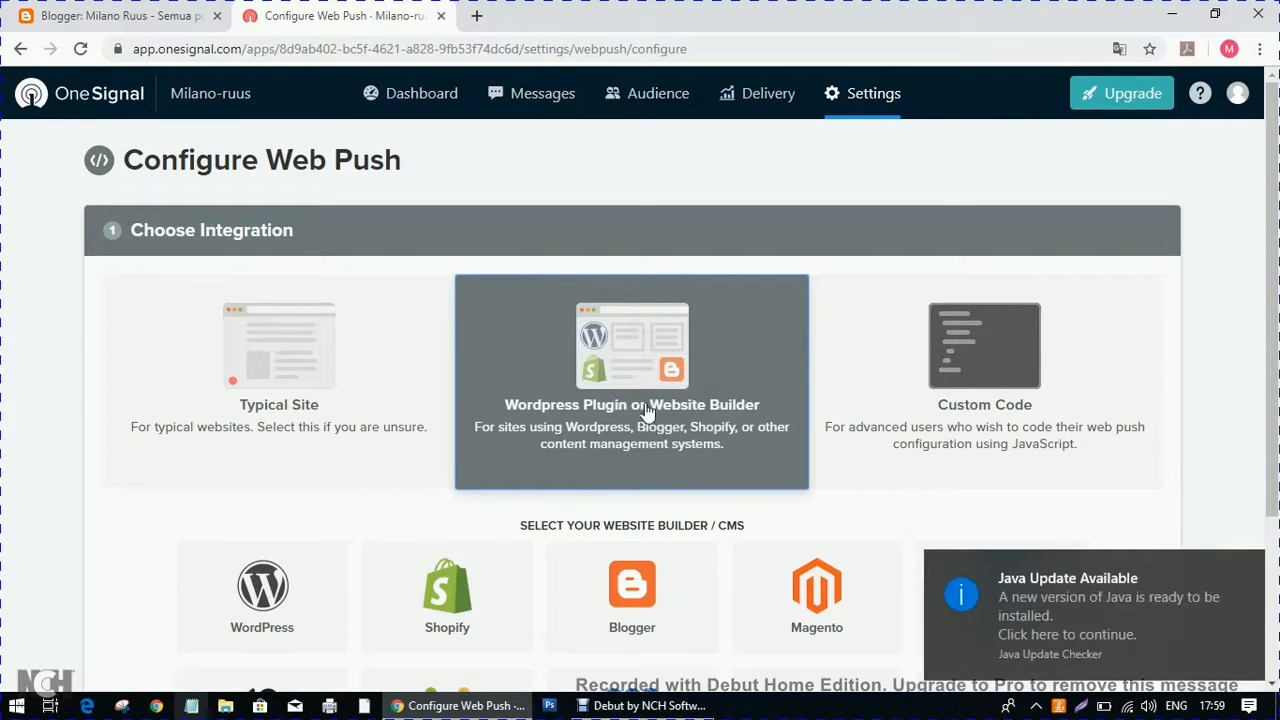
pyautogui.click(640, 596)
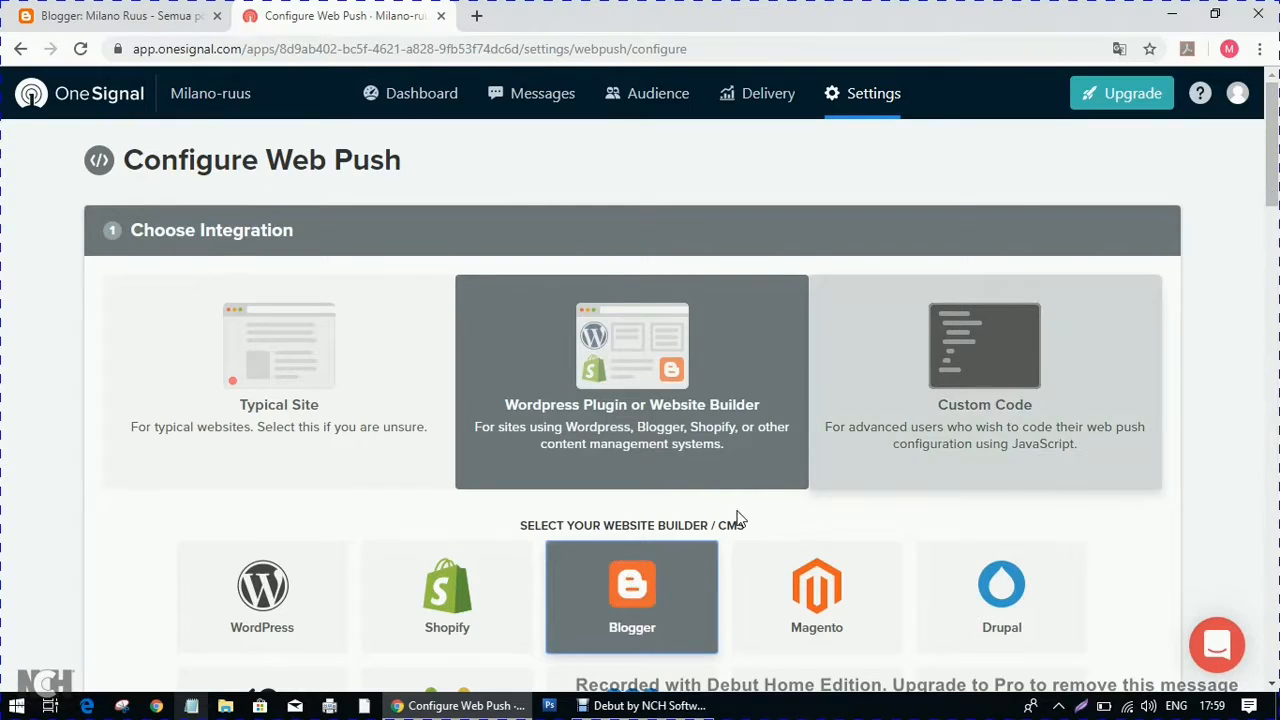
pyautogui.scroll(-2, 1165, 313)
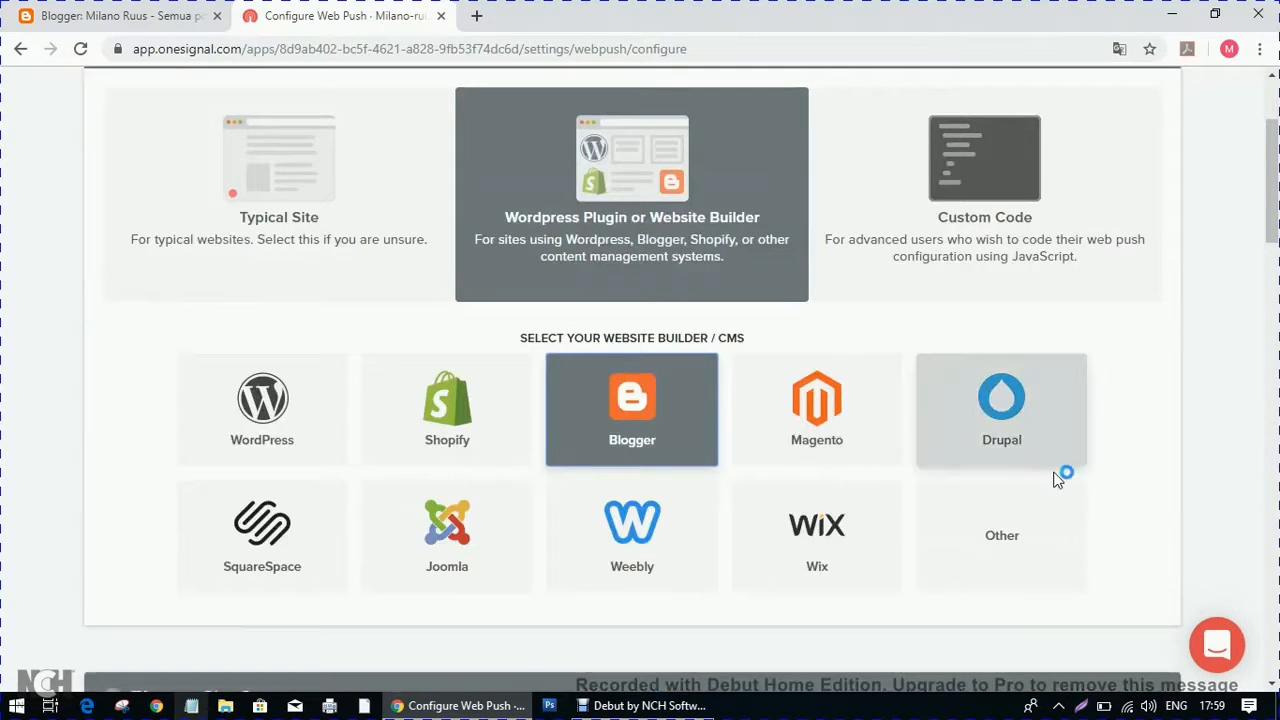
pyautogui.scroll(-3, 1216, 485)
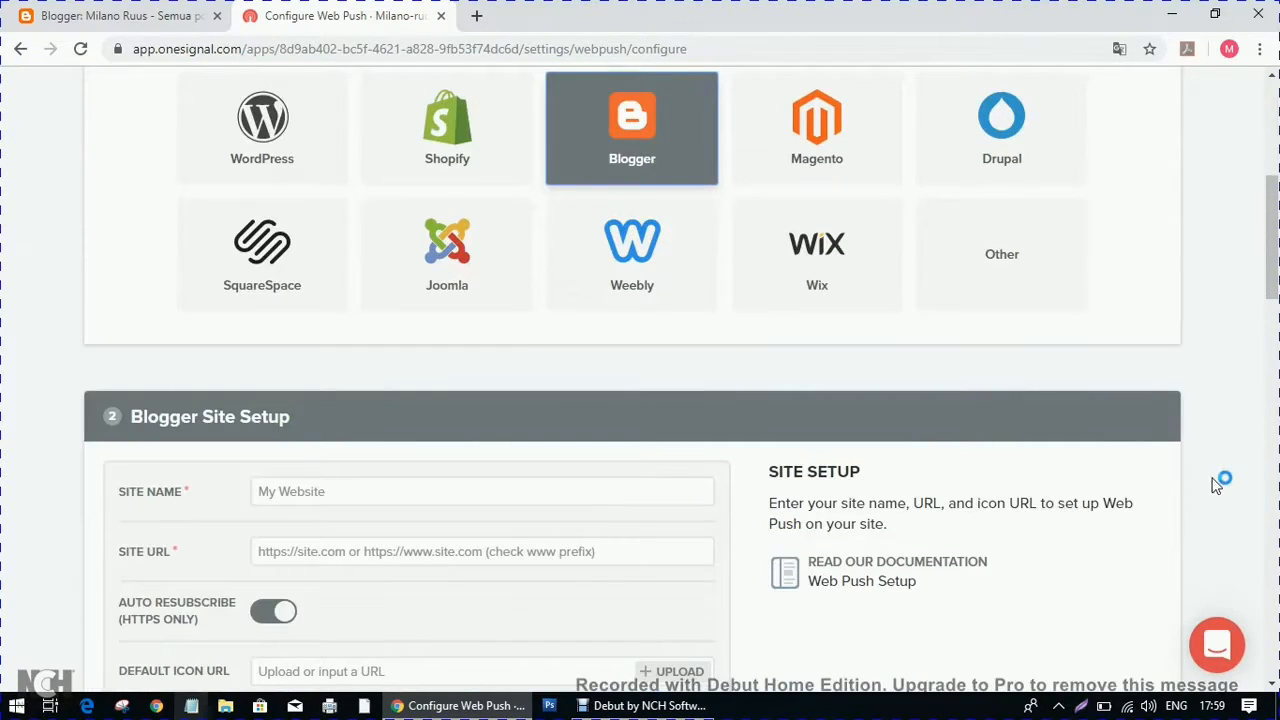
pyautogui.scroll(-1, 1216, 485)
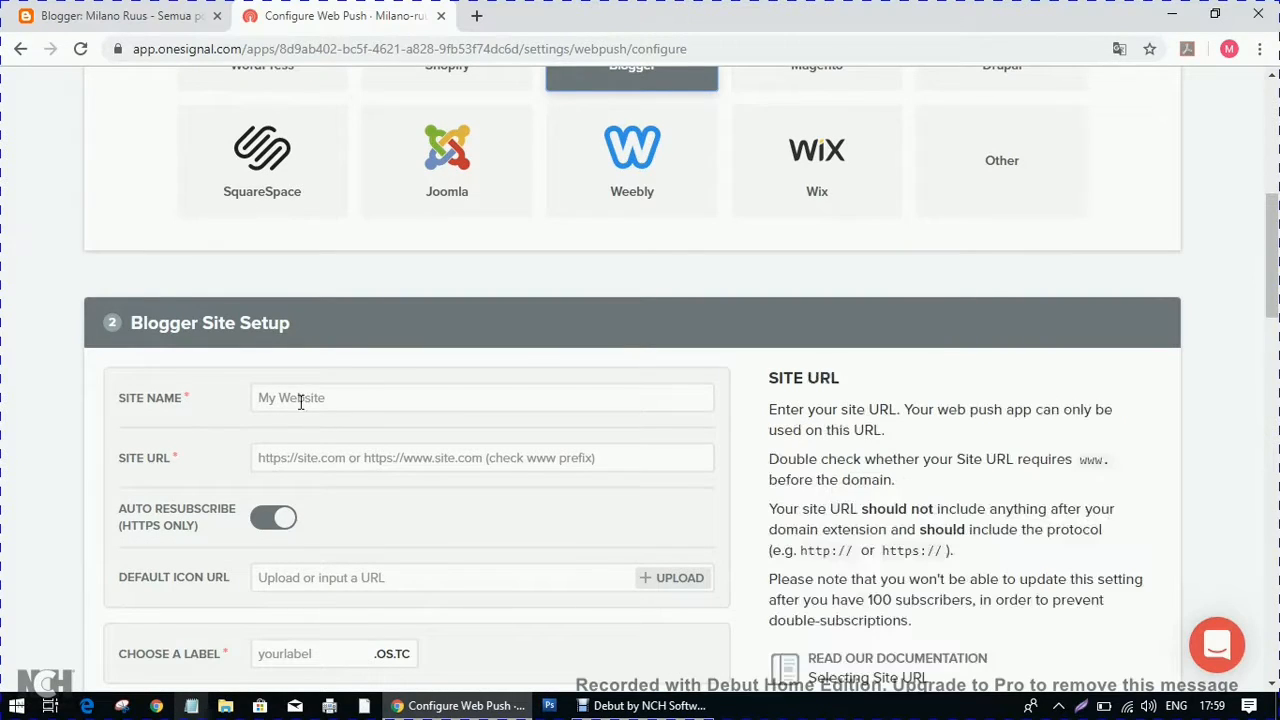
pyautogui.click(296, 401)
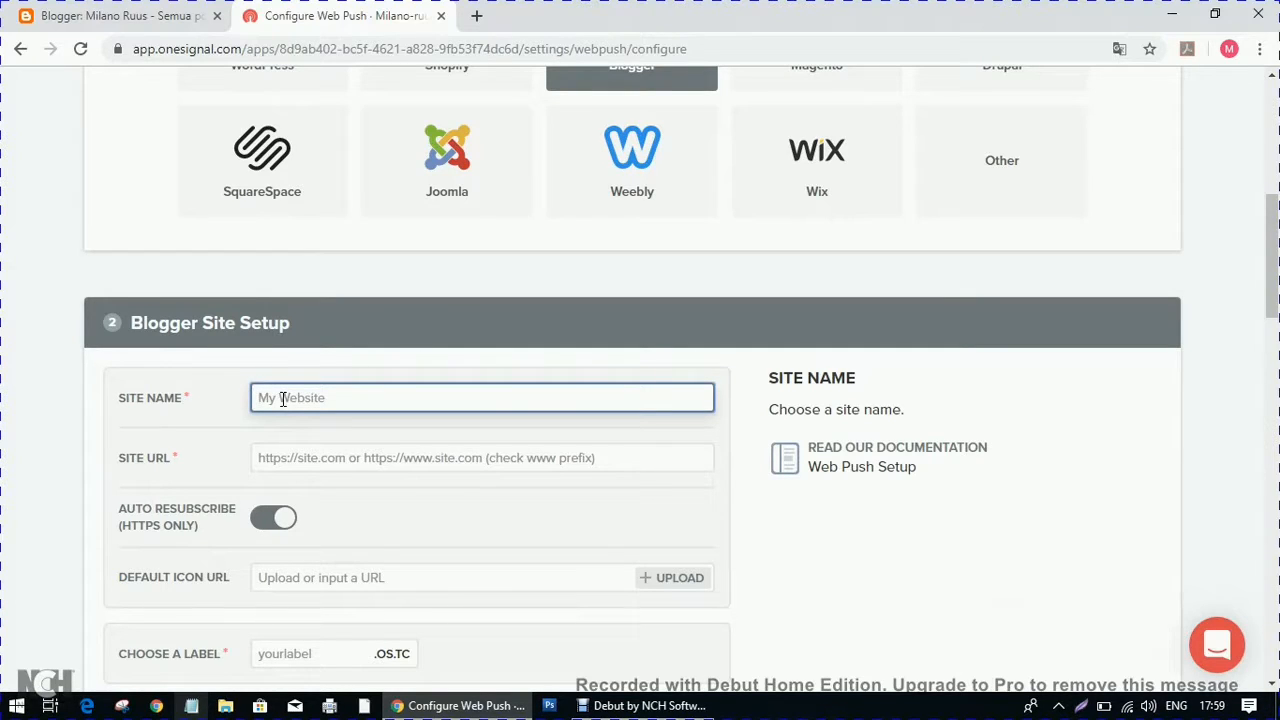
pyautogui.write('Milano_')
pyautogui.click(333, 460)
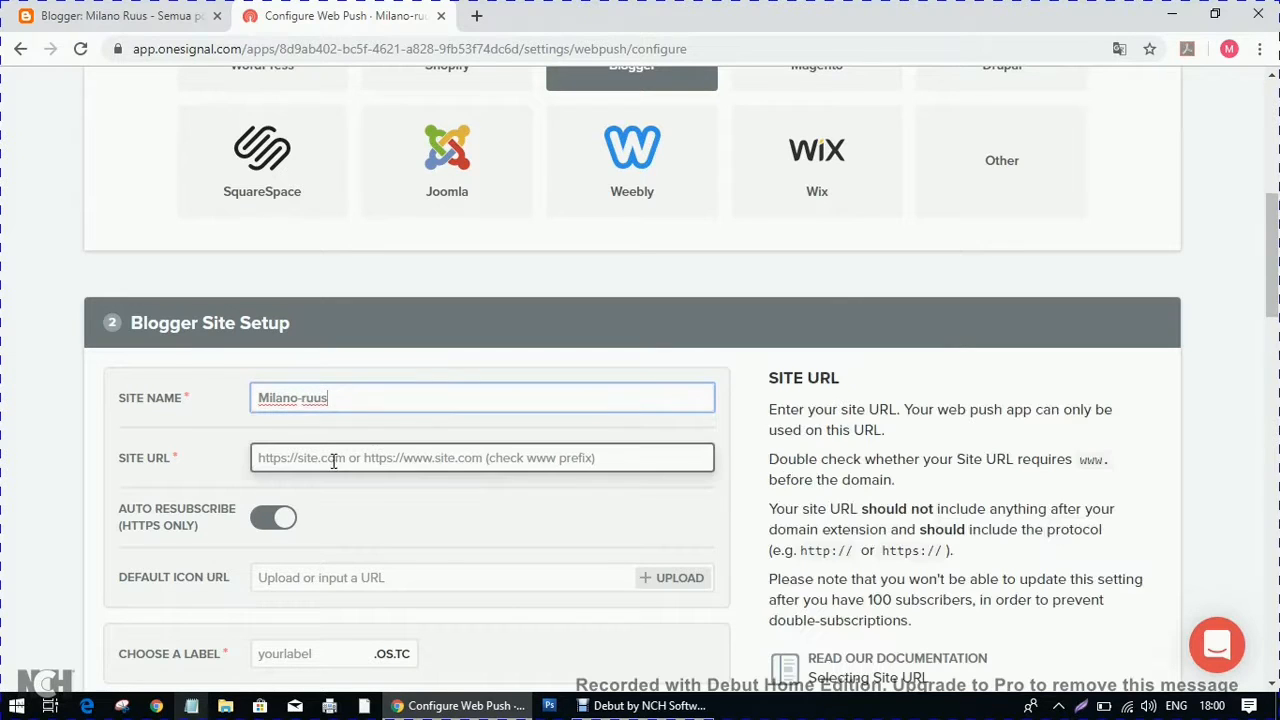
pyautogui.click(356, 460)
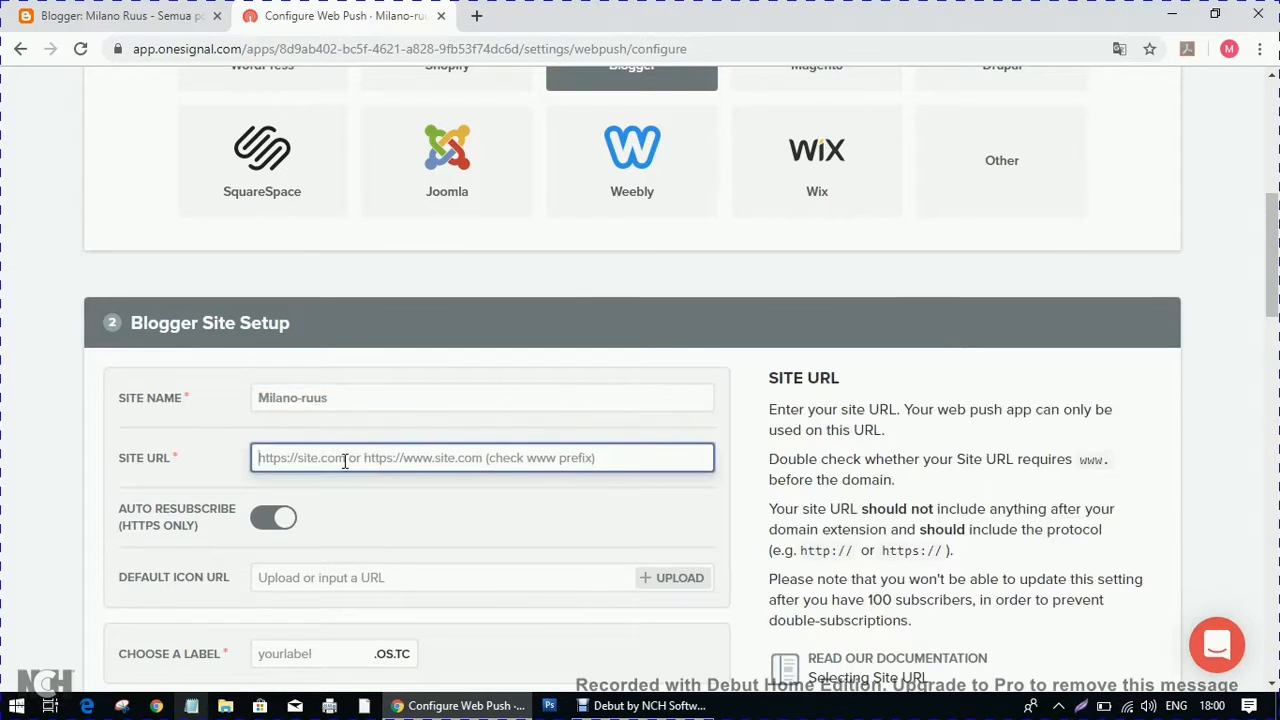
pyautogui.write('https://')
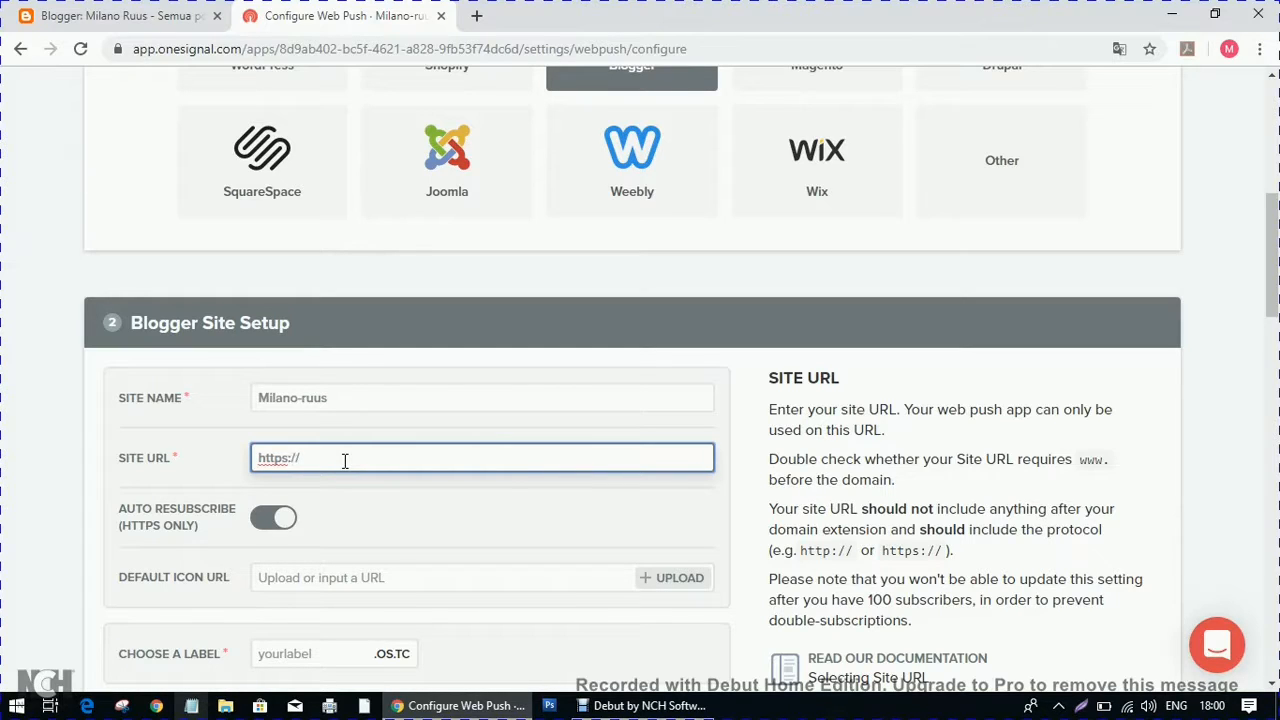
pyautogui.write('ilano-ruus.blogspot.com')
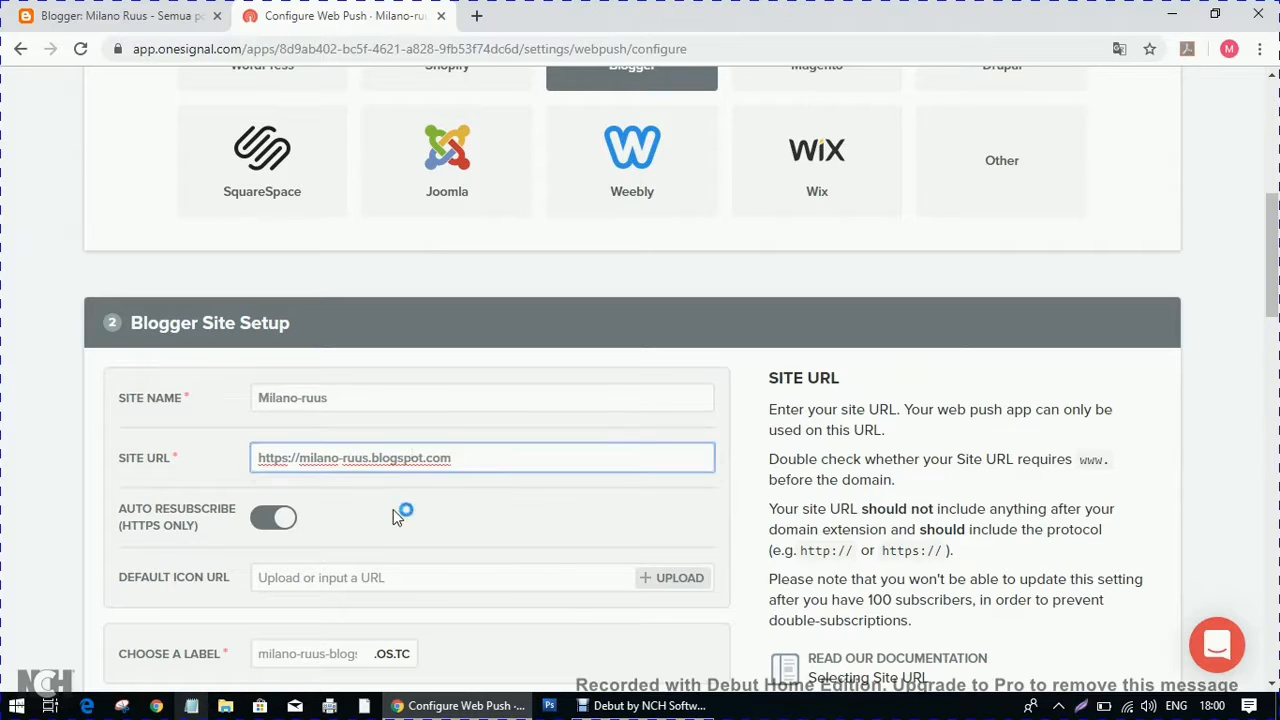
# Start uploading a default icon for the Blogger site from a file on the computer.
pyautogui.scroll(-2, 389, 520)
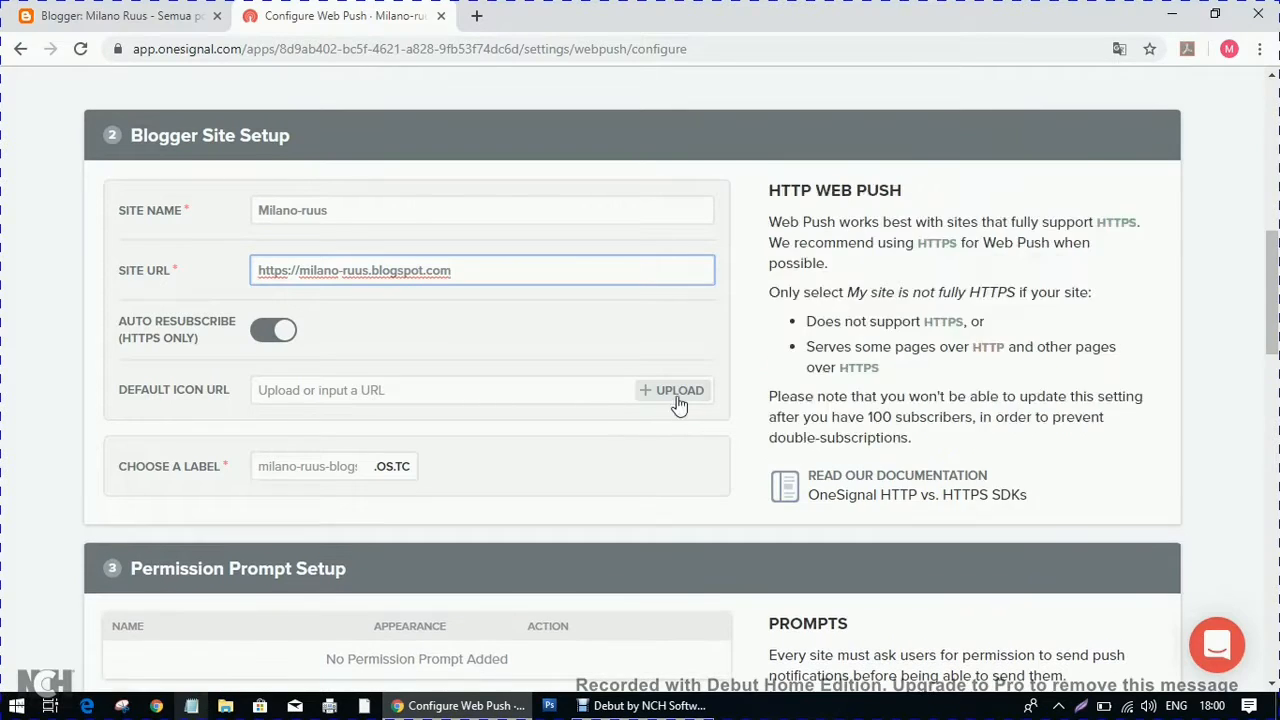
pyautogui.click(678, 396)
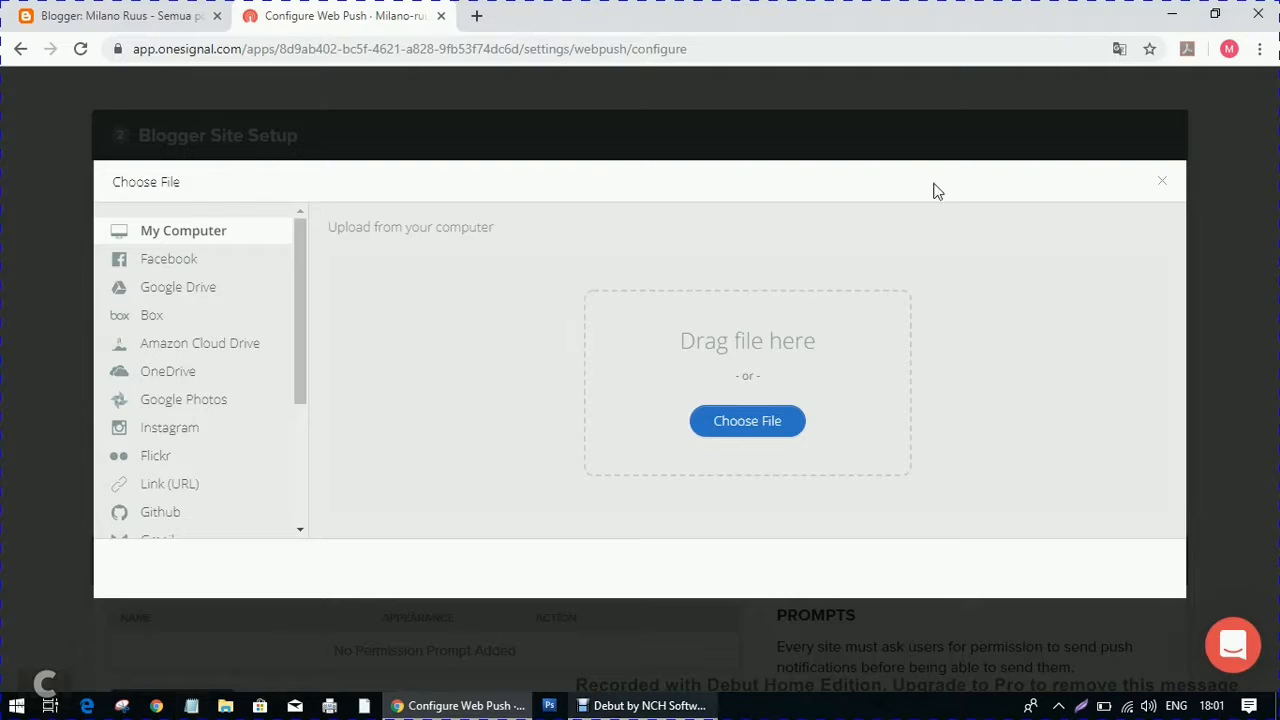
pyautogui.click(755, 427)
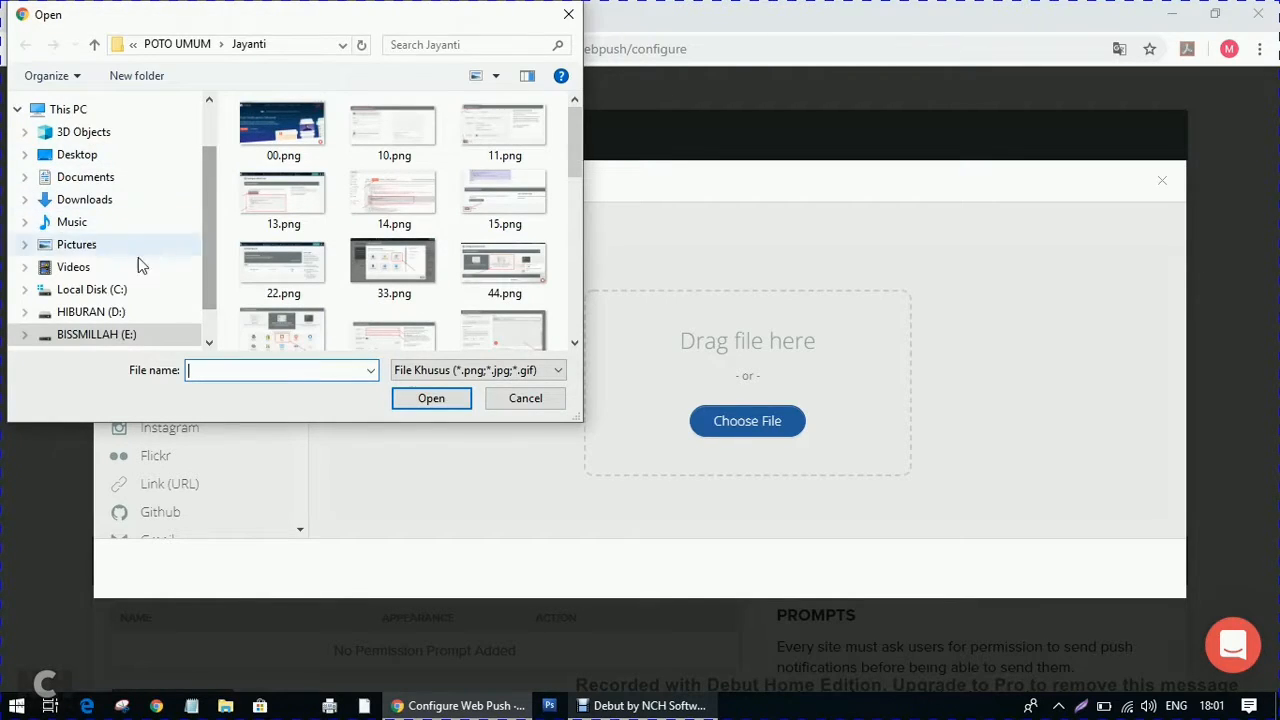
# Look through the logo folder in Pictures for an image suitable as the site icon.
pyautogui.moveTo(208, 200); pyautogui.dragTo(208, 230)
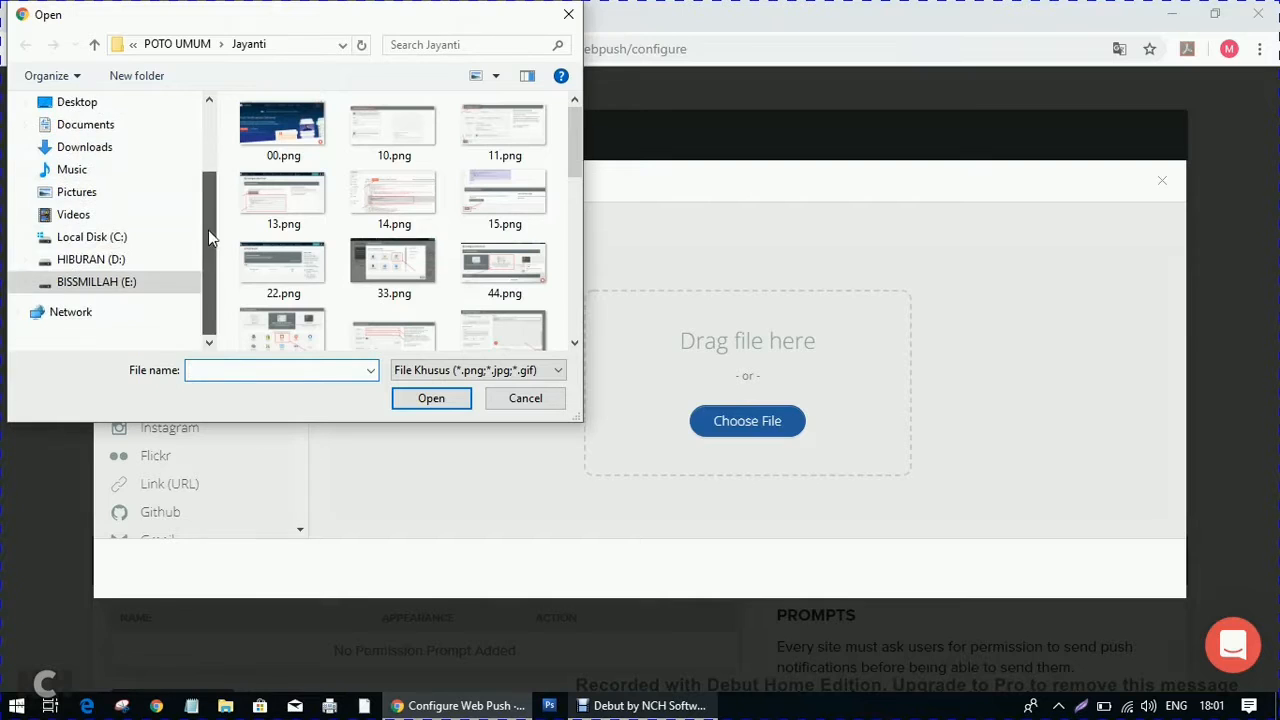
pyautogui.click(101, 284)
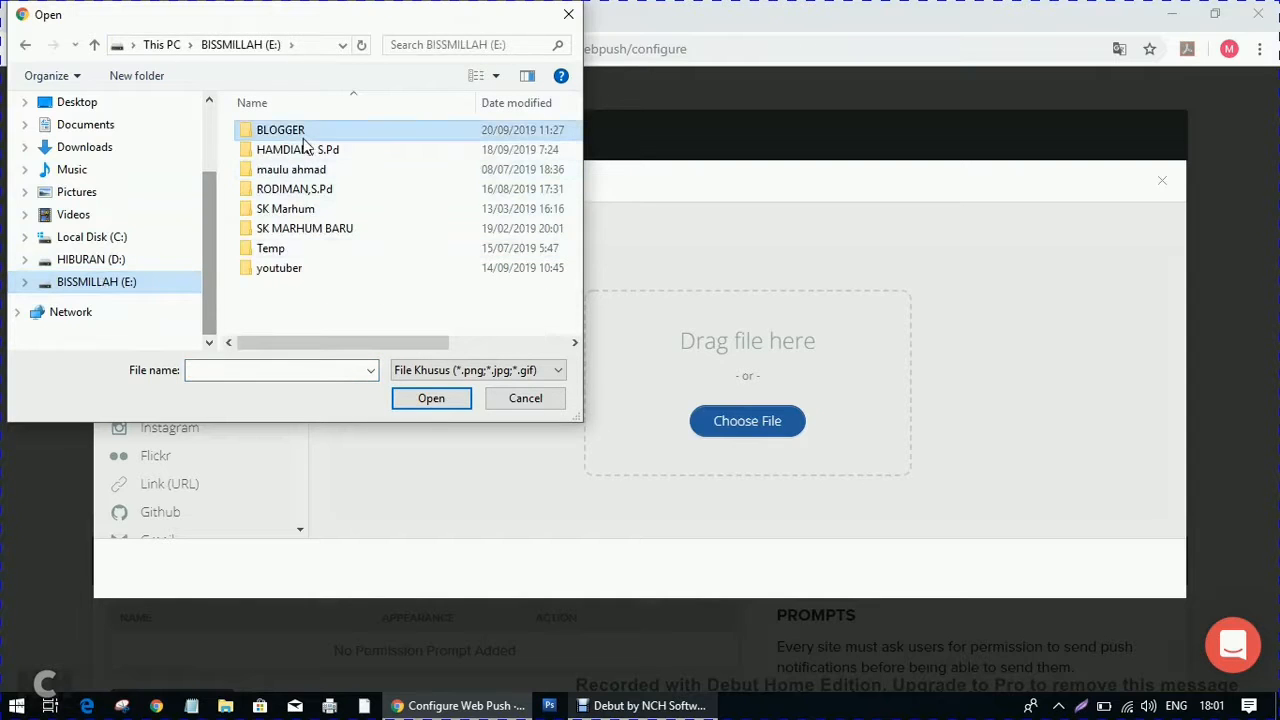
pyautogui.click(80, 193)
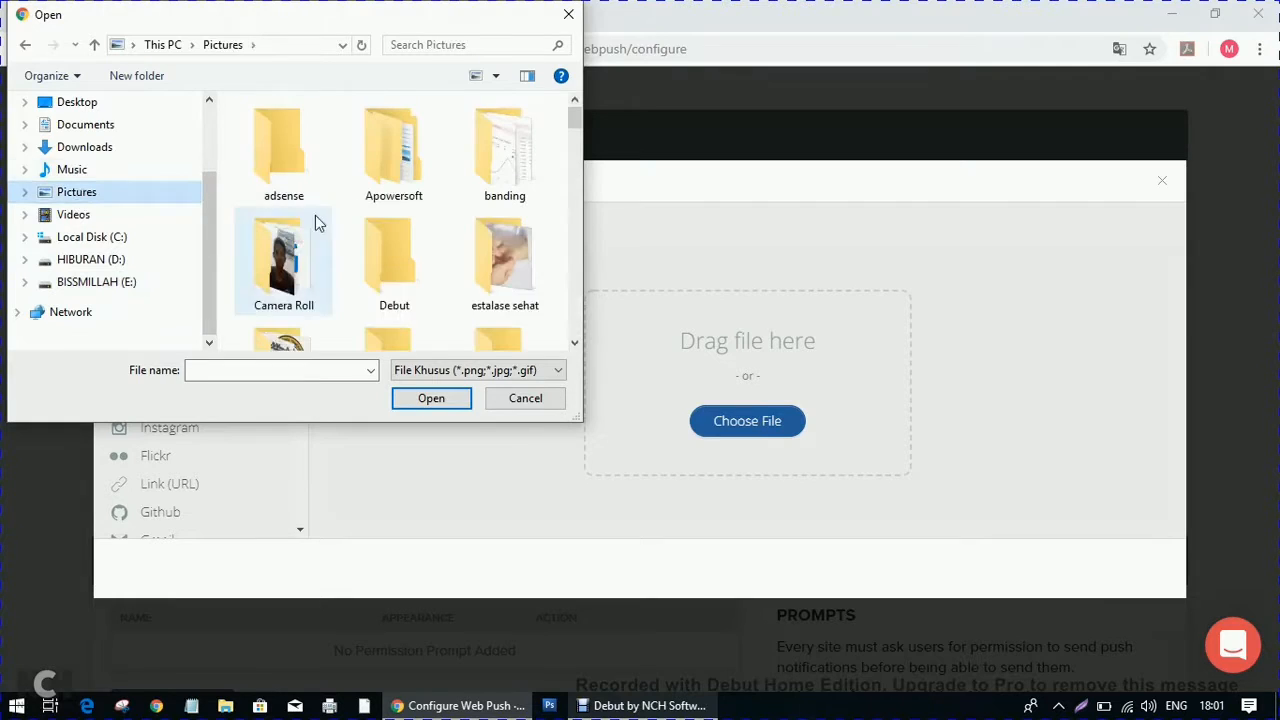
pyautogui.scroll(-1, 355, 253)
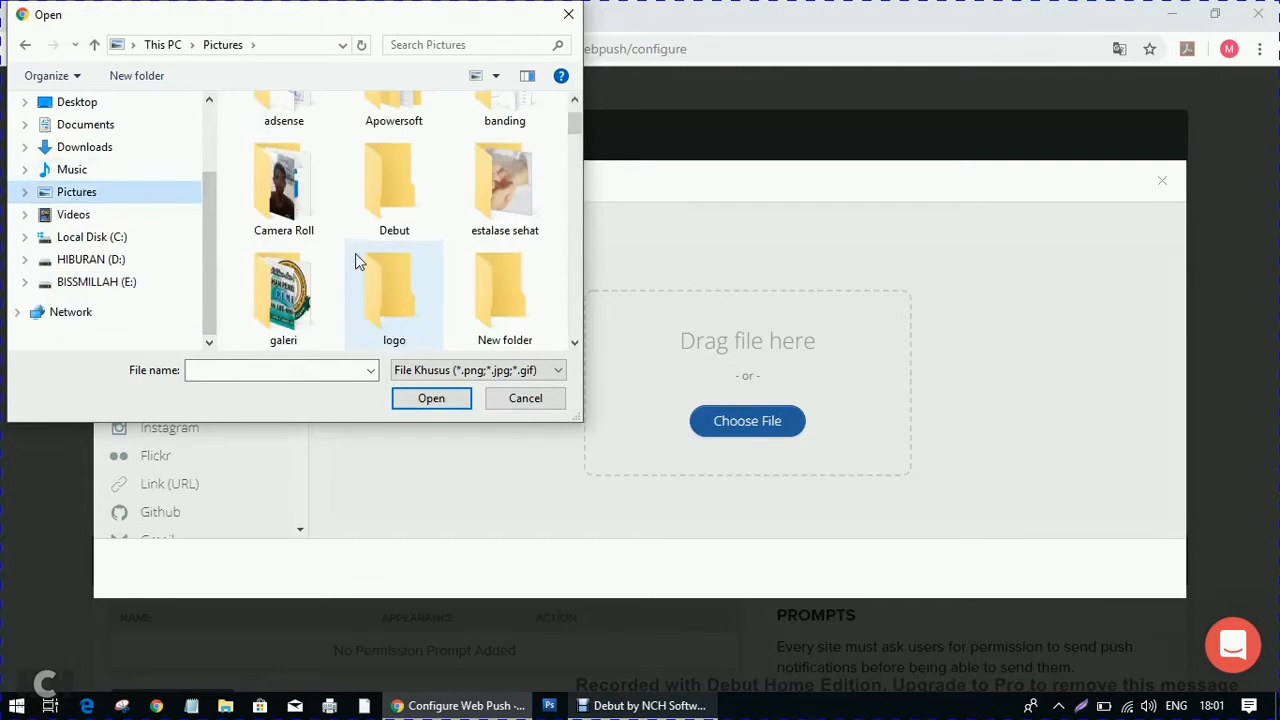
pyautogui.doubleClick(392, 280)
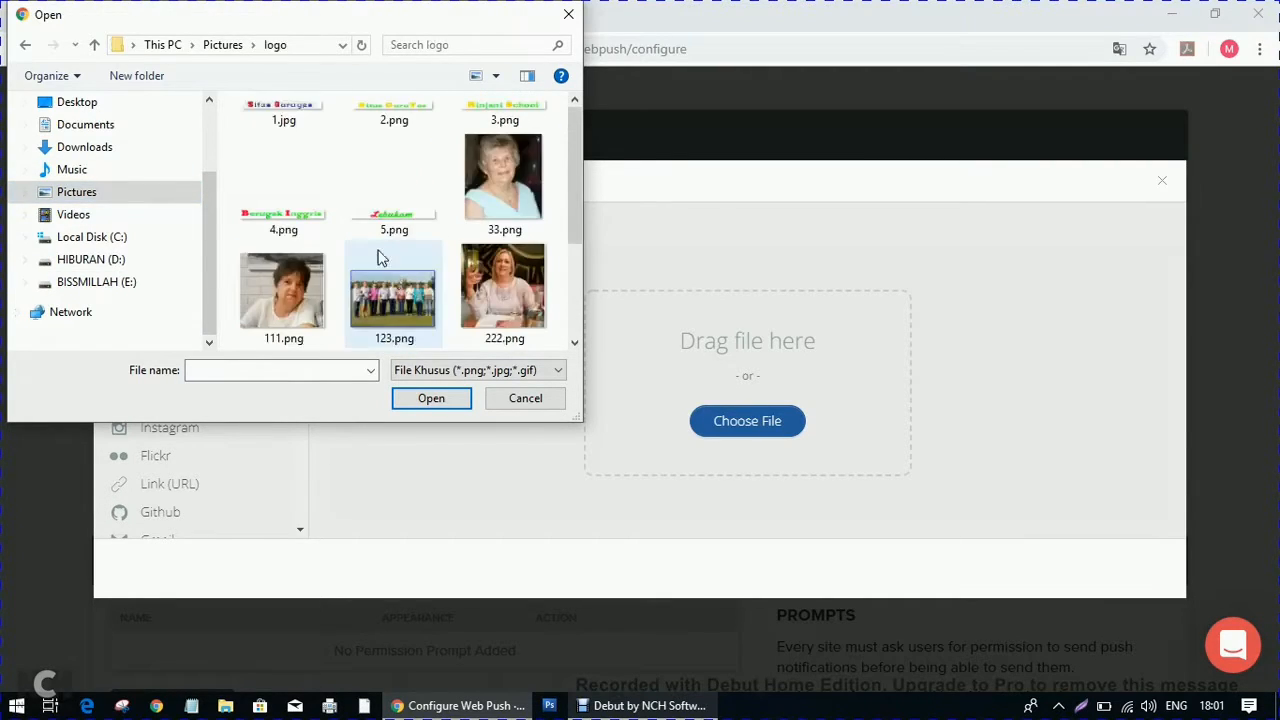
pyautogui.scroll(-2, 372, 240)
pyautogui.scroll(2, 370, 240)
pyautogui.scroll(-2, 366, 237)
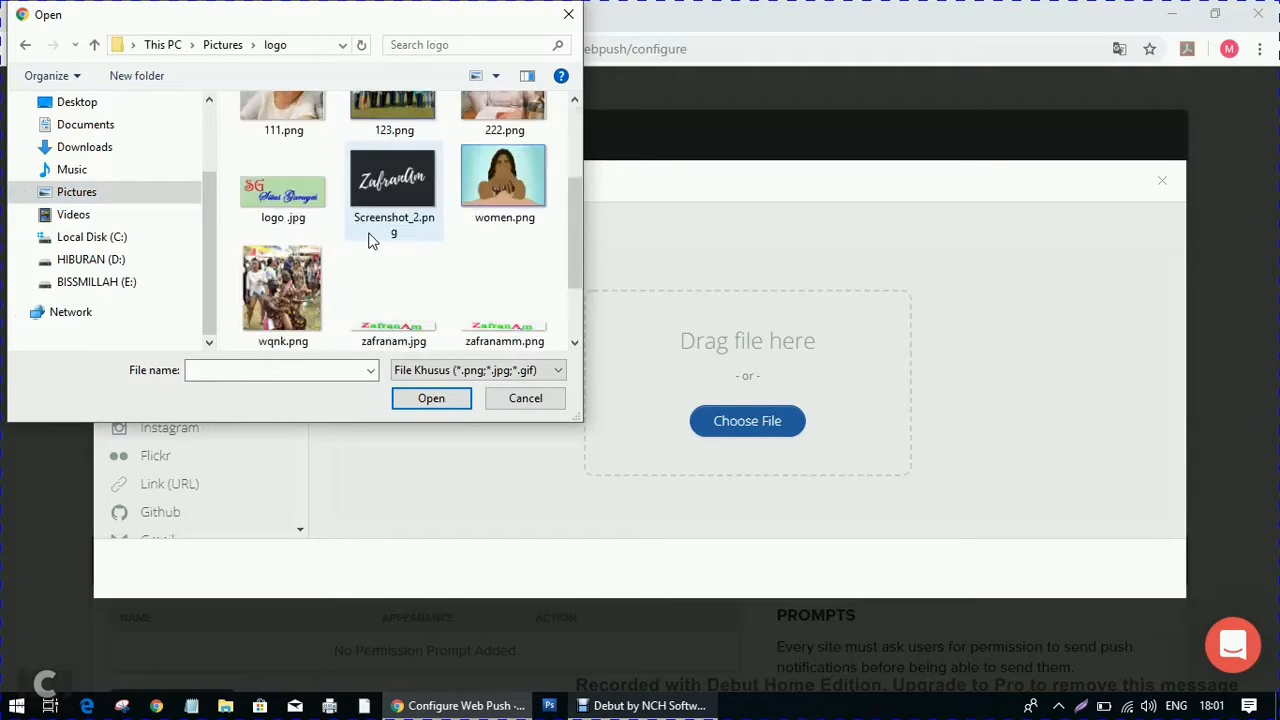
# Open the MALUUS folder inside BLOGGER on the BISSMILLAH (E:) drive.
pyautogui.click(108, 283)
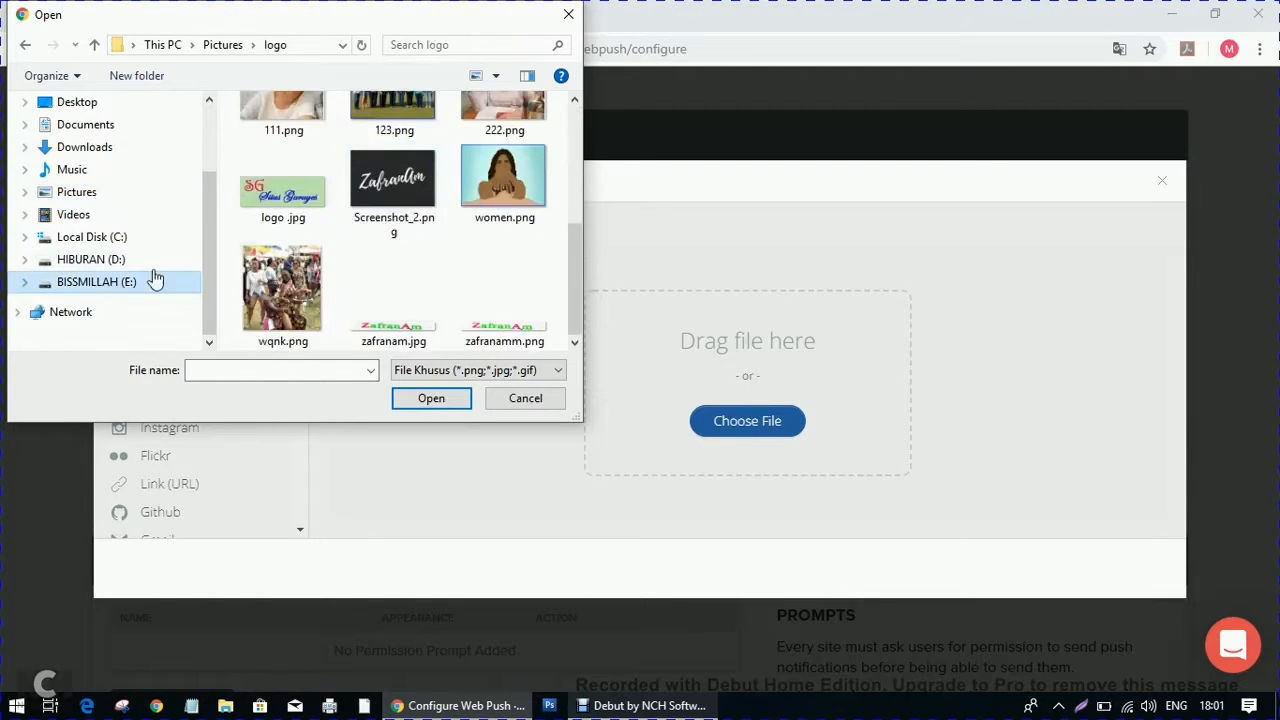
pyautogui.doubleClick(280, 131)
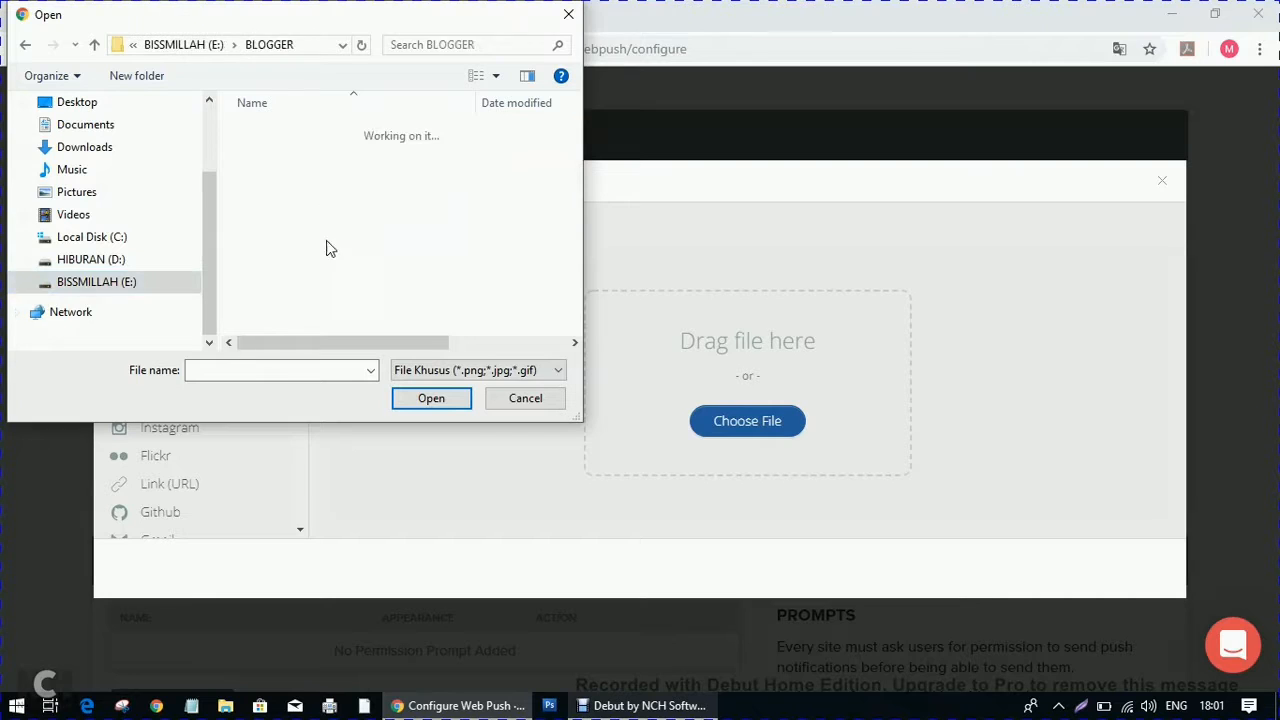
pyautogui.scroll(-3, 320, 250)
pyautogui.doubleClick(285, 226)
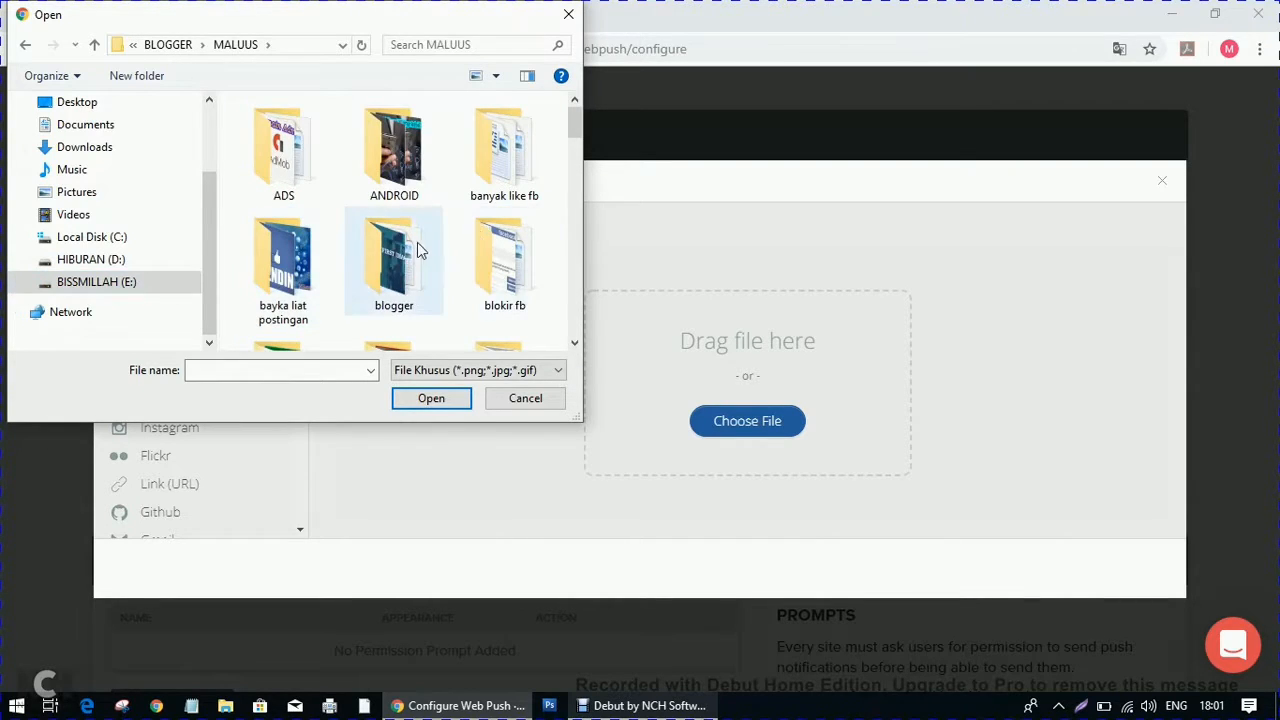
# Examine the folders and images in the MALUUS folder for a suitable site icon.
pyautogui.scroll(-5, 457, 237)
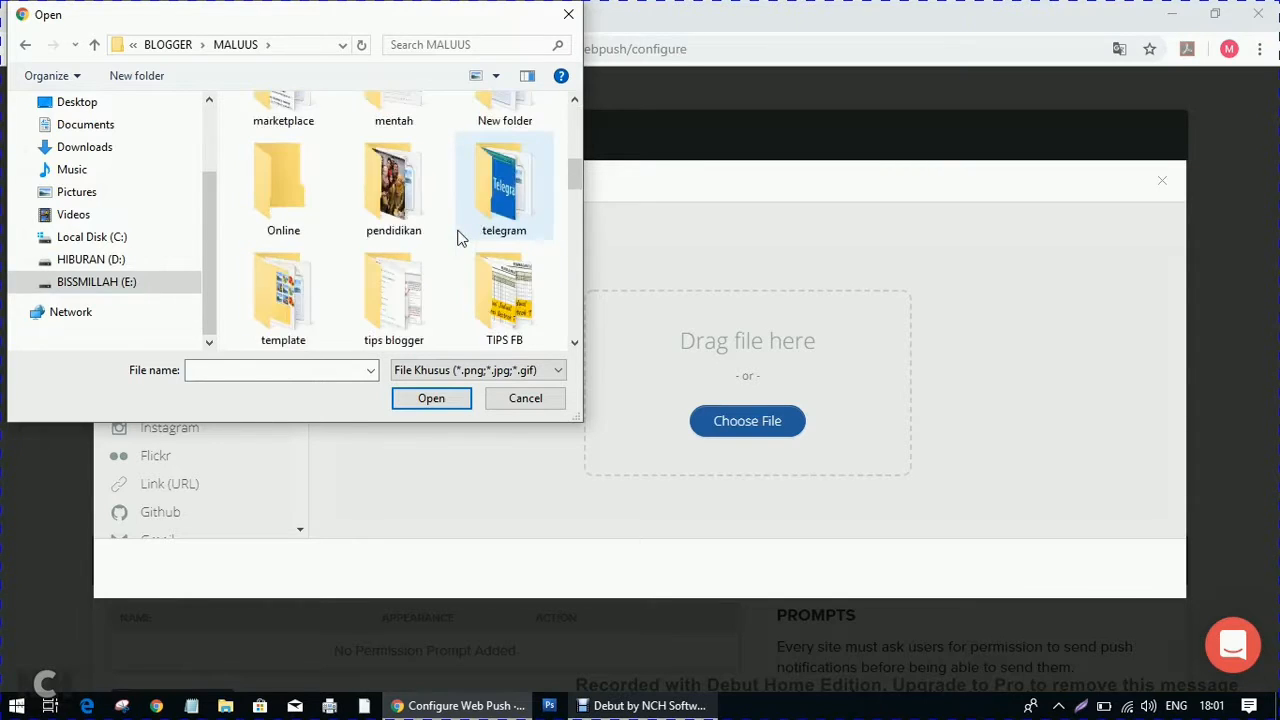
pyautogui.scroll(-6, 460, 237)
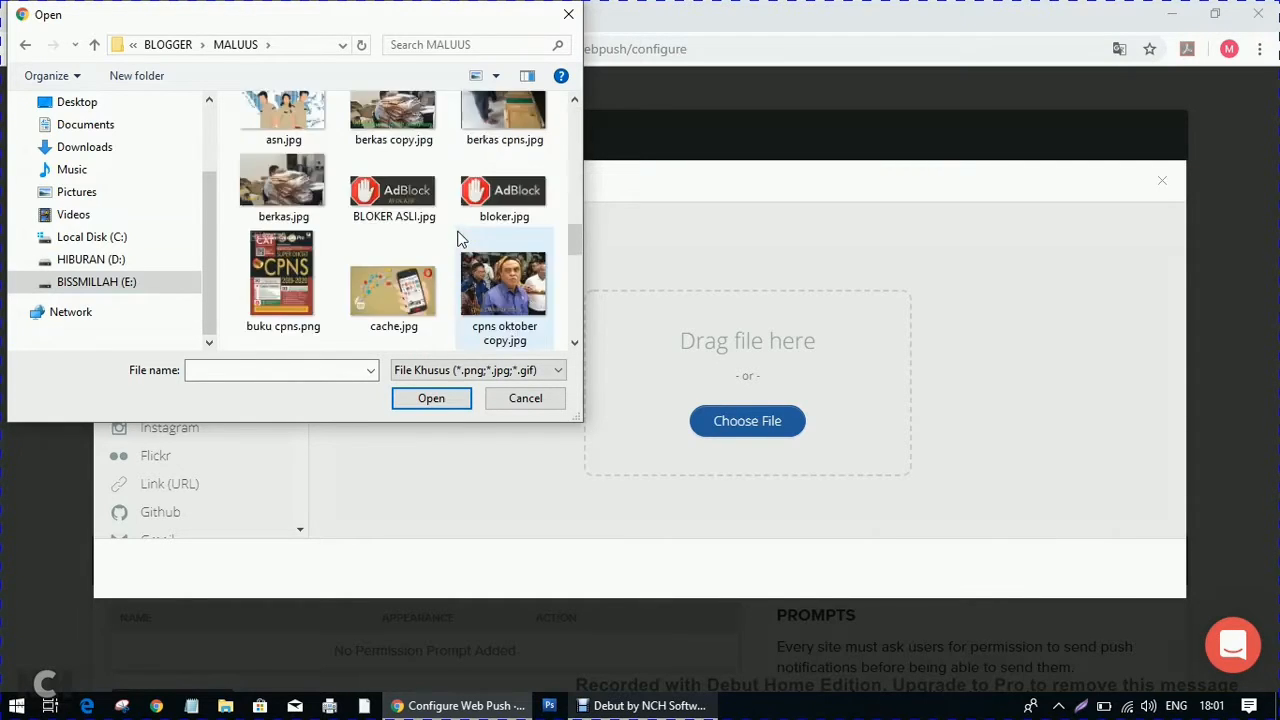
pyautogui.scroll(2, 460, 237)
pyautogui.scroll(-6, 460, 237)
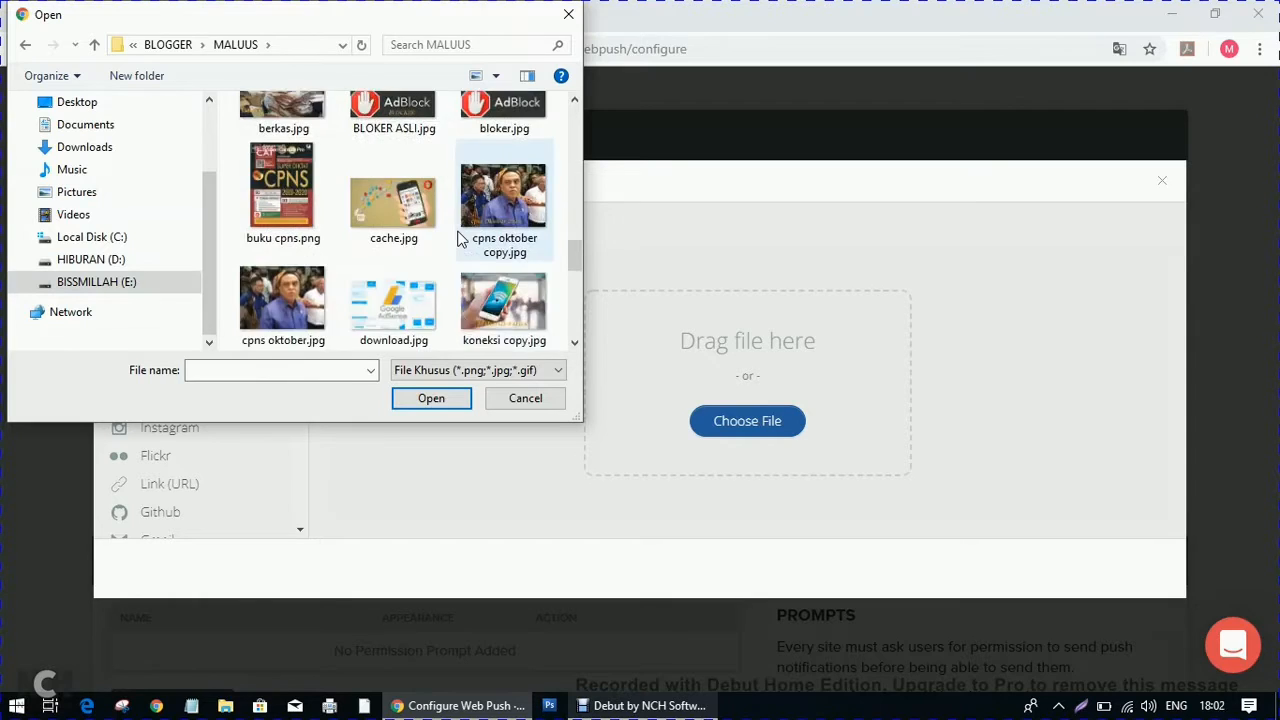
pyautogui.scroll(-4, 460, 237)
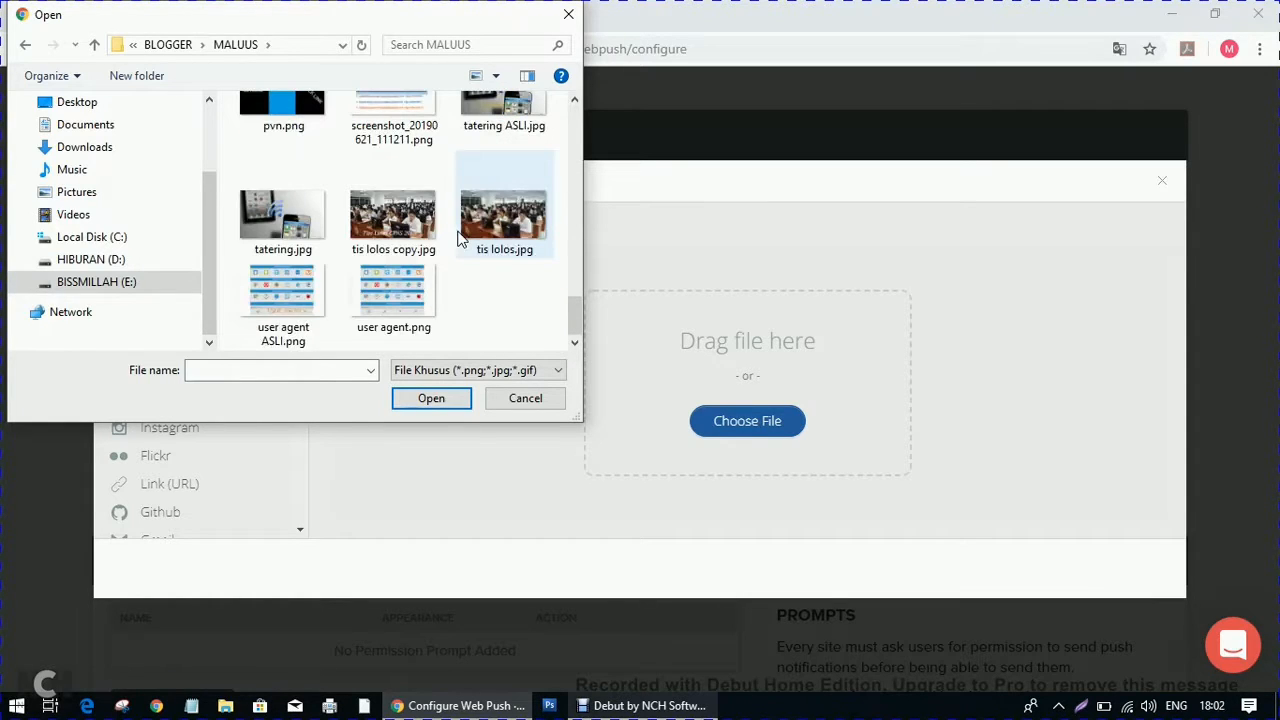
pyautogui.scroll(4, 460, 237)
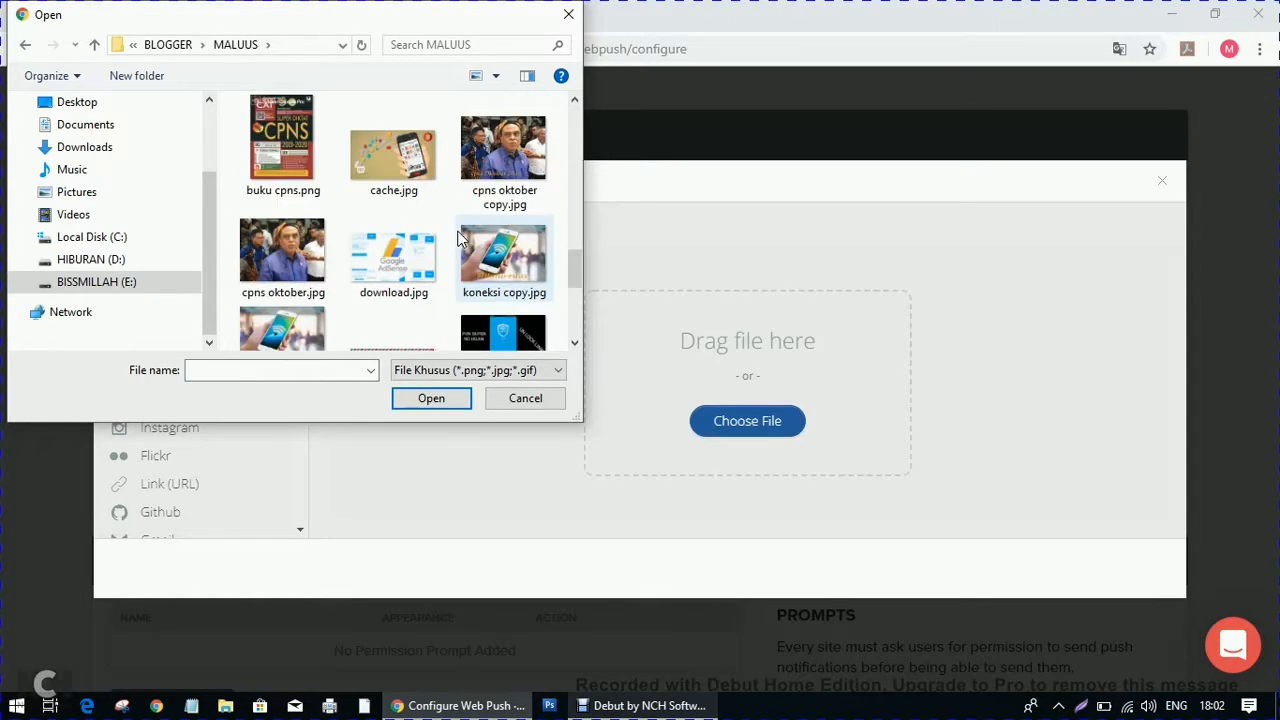
pyautogui.scroll(1, 460, 237)
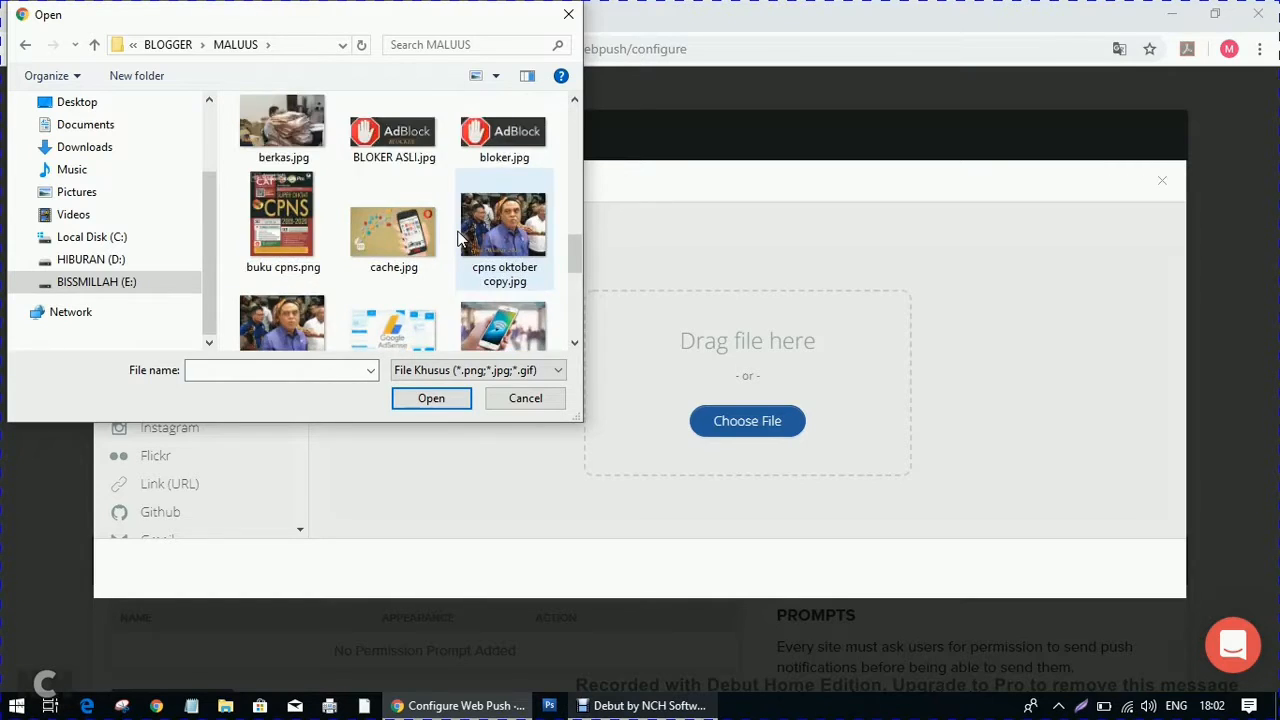
pyautogui.scroll(2, 460, 237)
pyautogui.scroll(4, 460, 237)
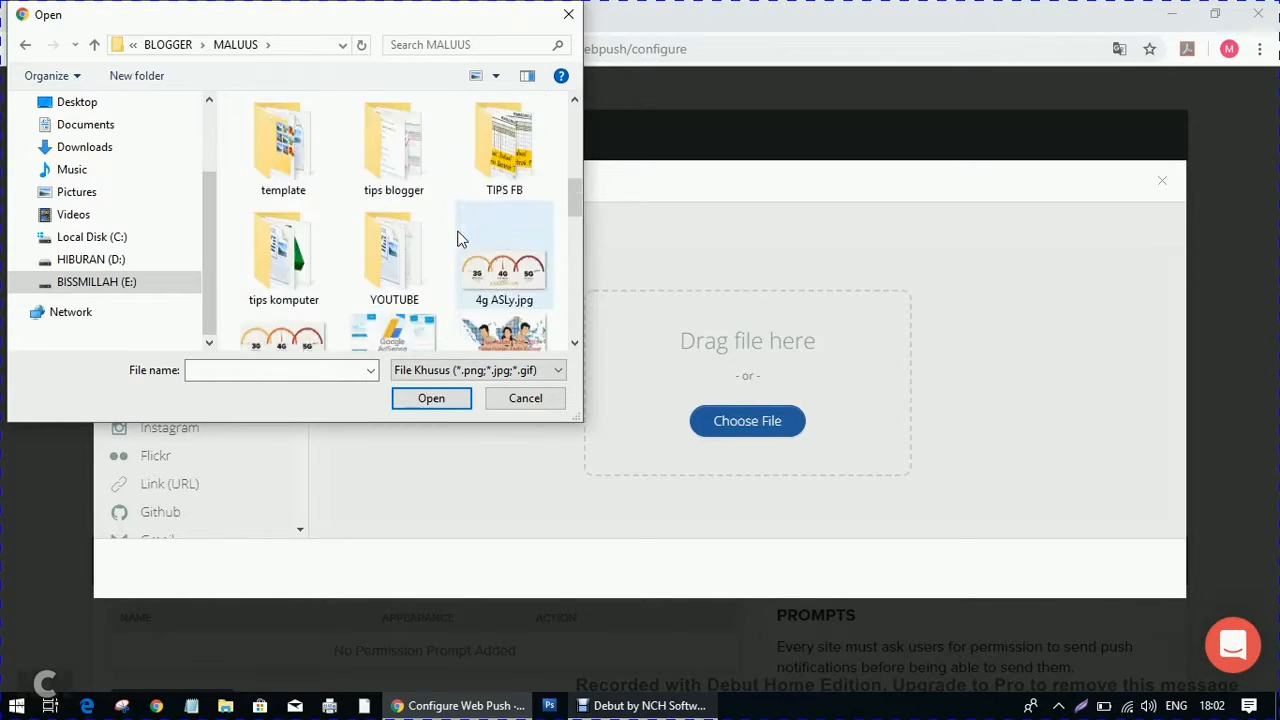
pyautogui.scroll(-1, 460, 237)
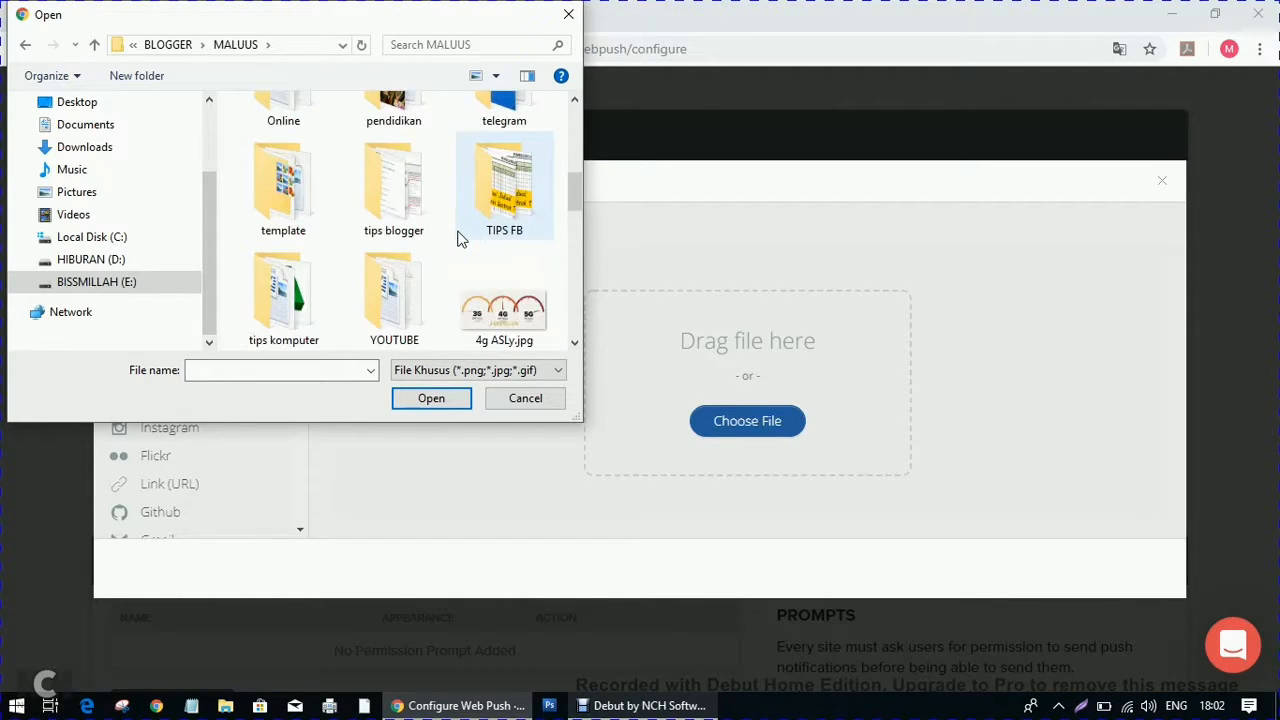
pyautogui.scroll(3, 460, 237)
pyautogui.scroll(2, 460, 237)
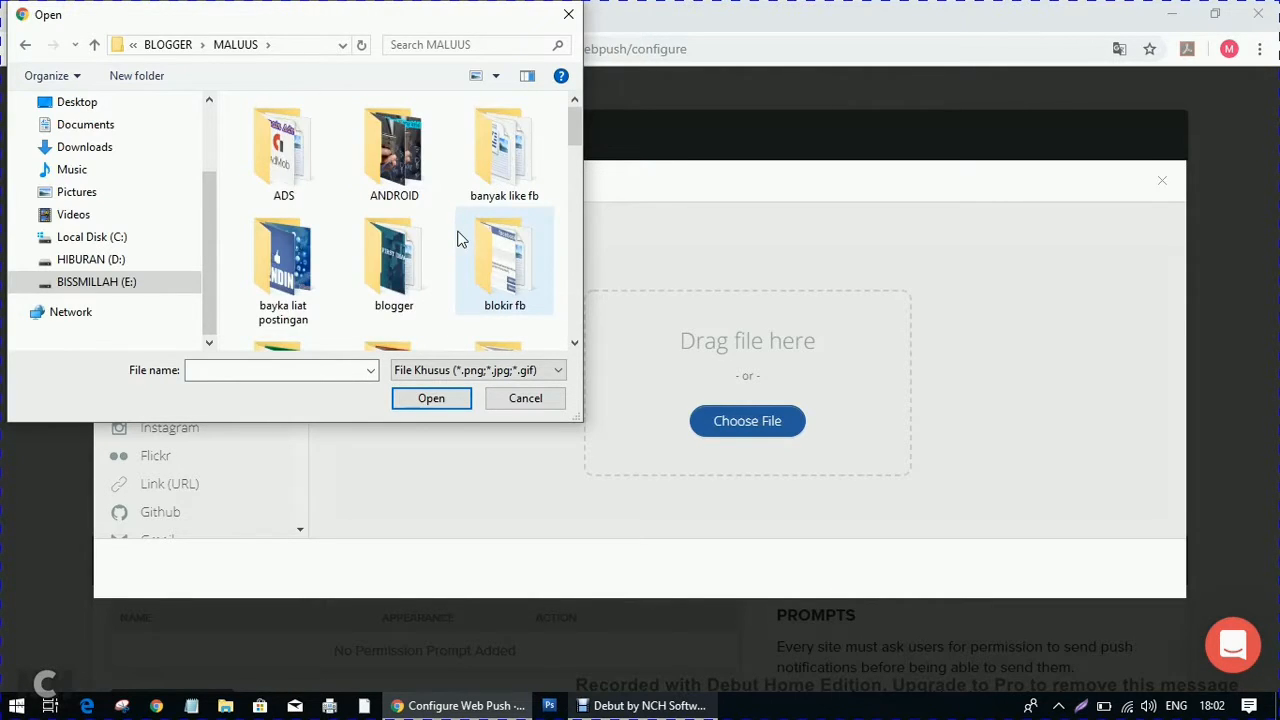
# Check the images in the pendidikan subfolder for a site icon and return to the MALUUS folder.
pyautogui.scroll(-5, 460, 237)
pyautogui.click(390, 203)
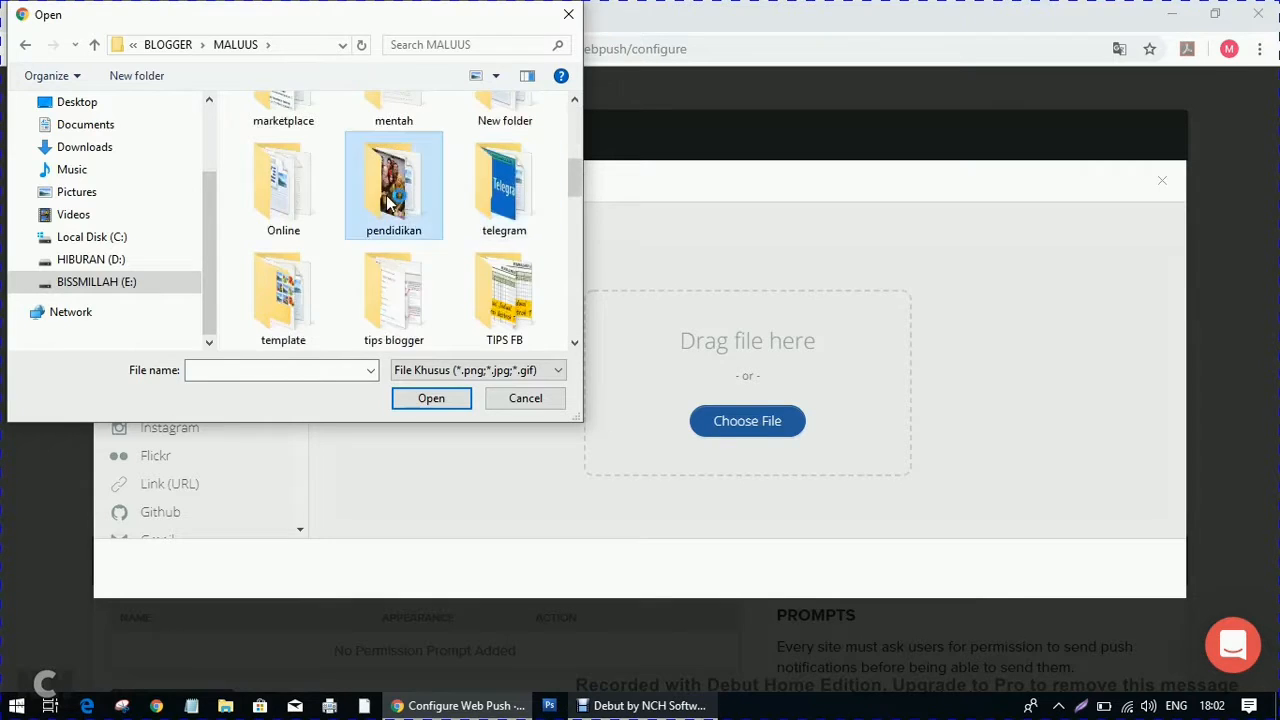
pyautogui.doubleClick(390, 203)
pyautogui.scroll(-5, 385, 220)
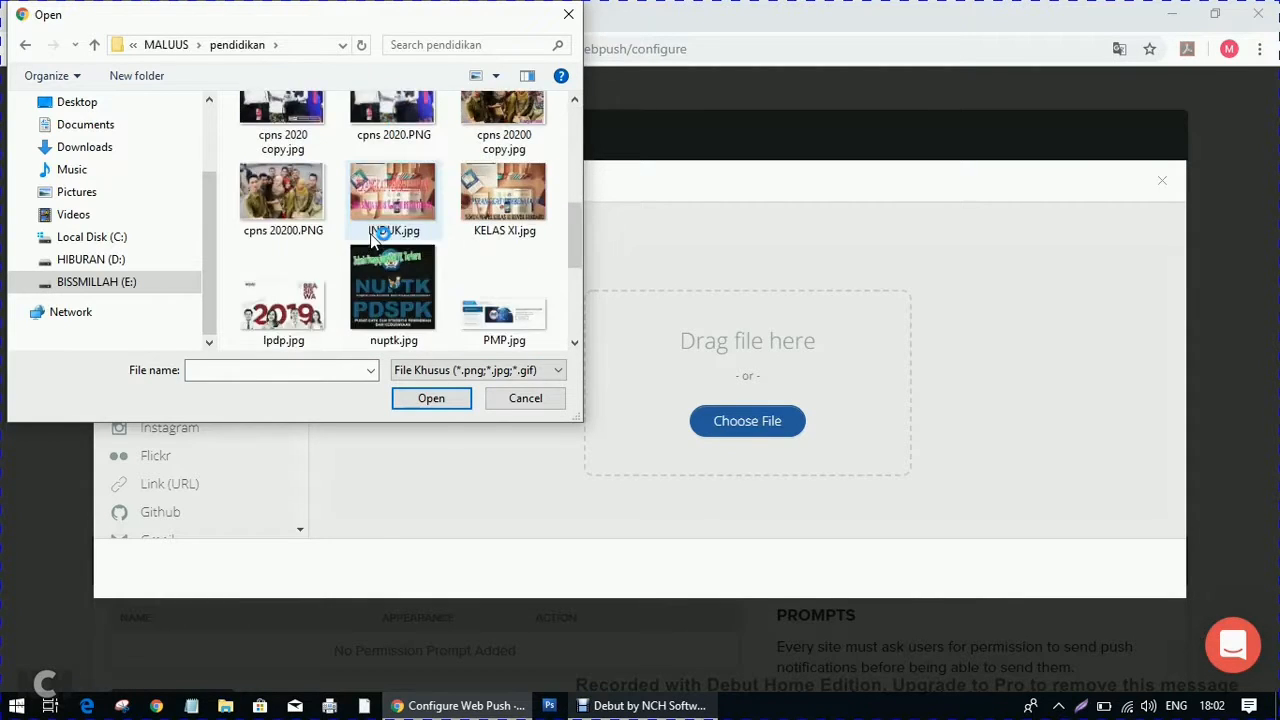
pyautogui.scroll(-2, 373, 237)
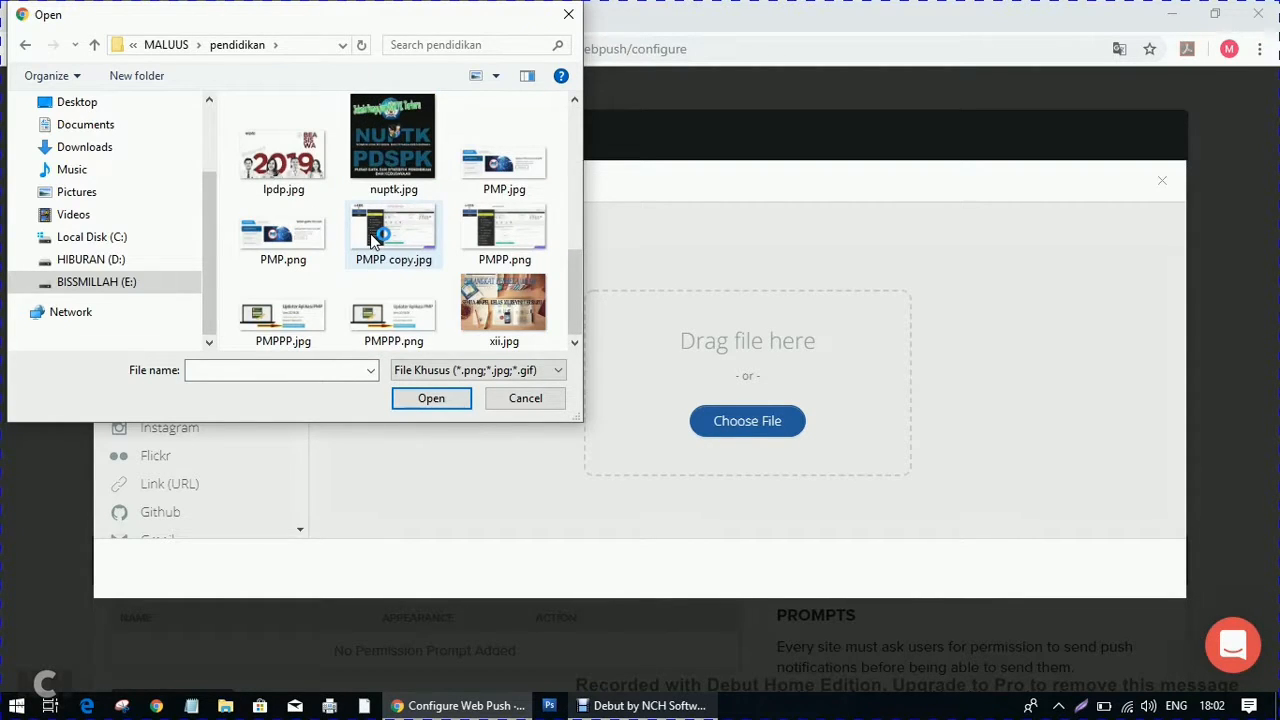
pyautogui.scroll(10, 373, 237)
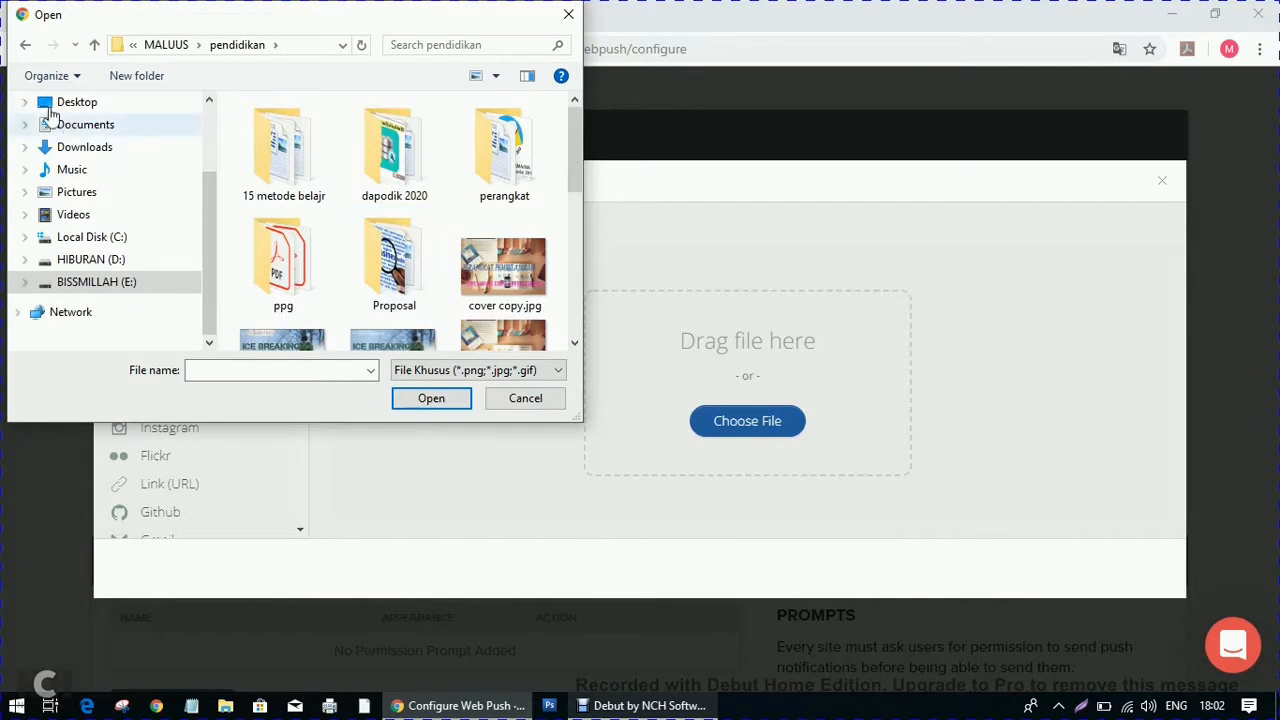
pyautogui.click(96, 45)
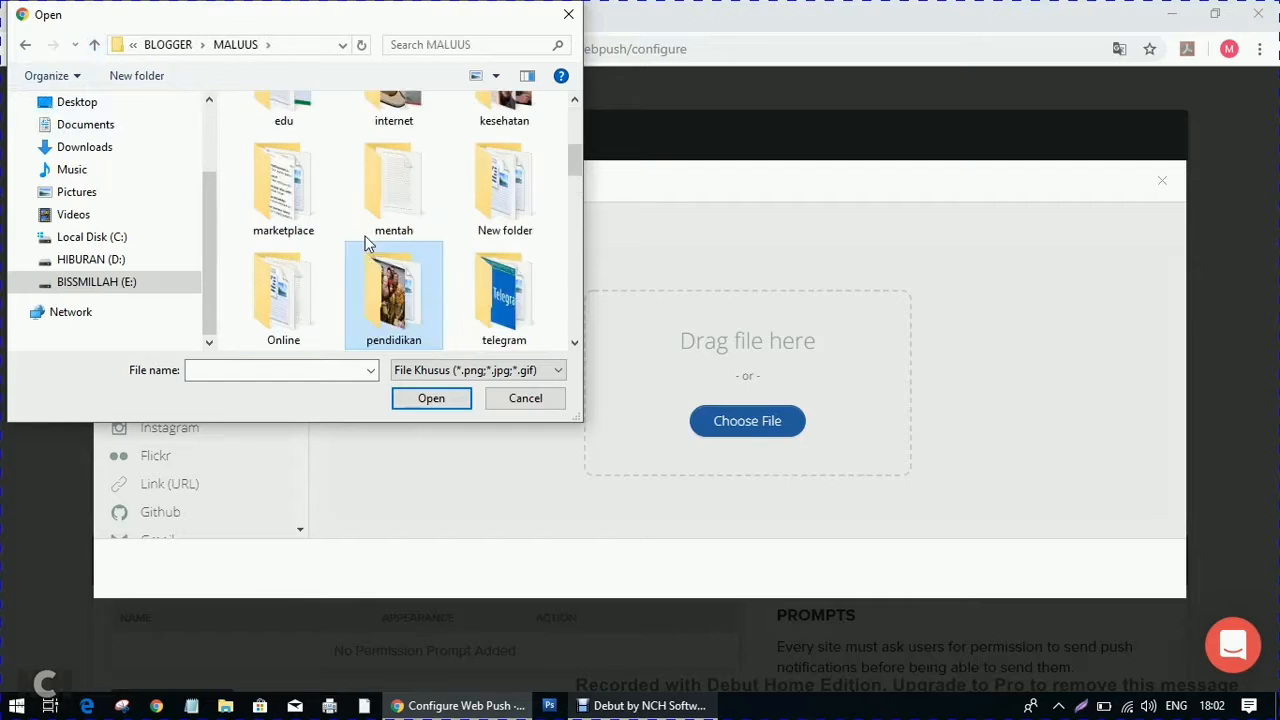
# Upload logo.PNG from the MALUUS folder as the site's default icon.
pyautogui.scroll(-3, 320, 230)
pyautogui.scroll(-2, 335, 242)
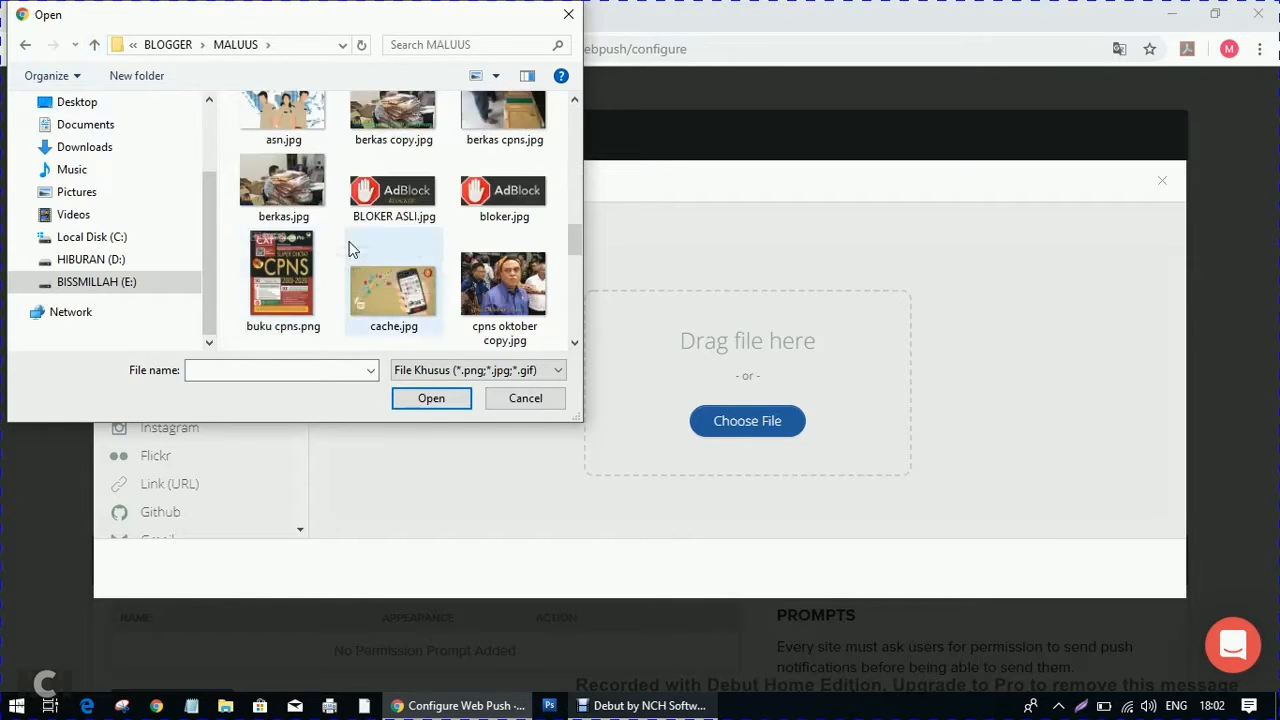
pyautogui.scroll(3, 352, 248)
pyautogui.scroll(-5, 352, 248)
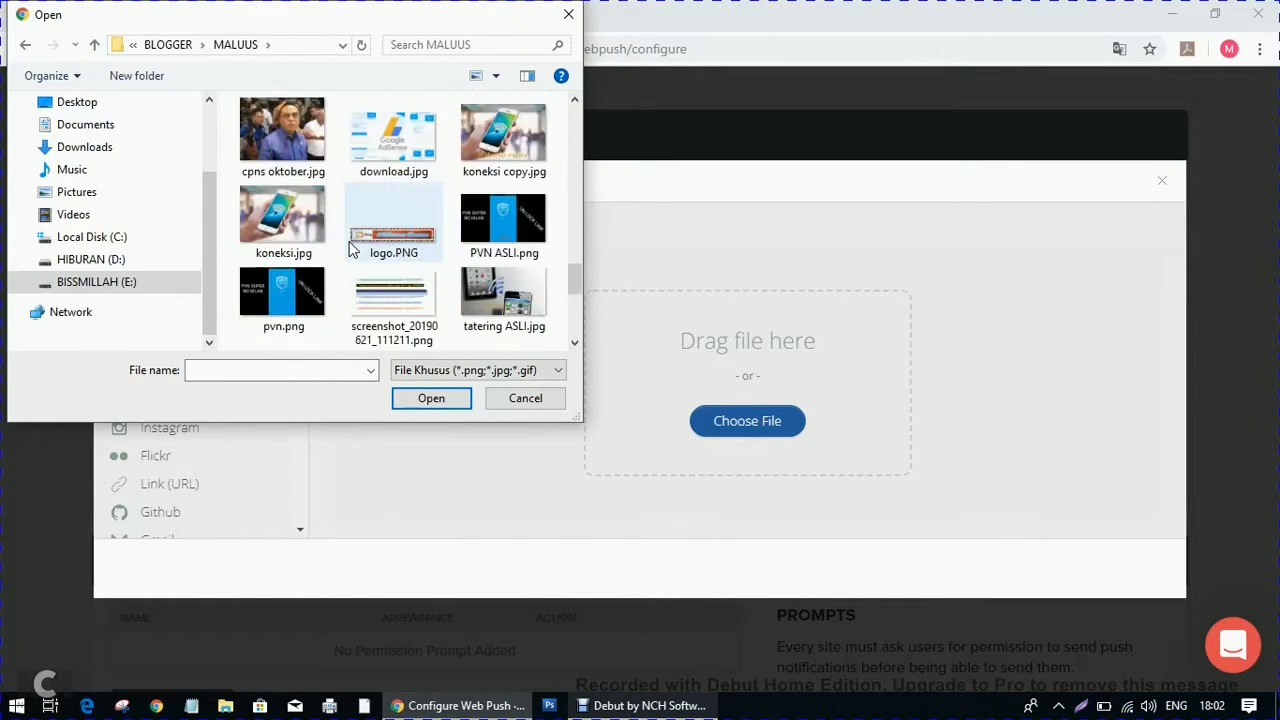
pyautogui.click(410, 255)
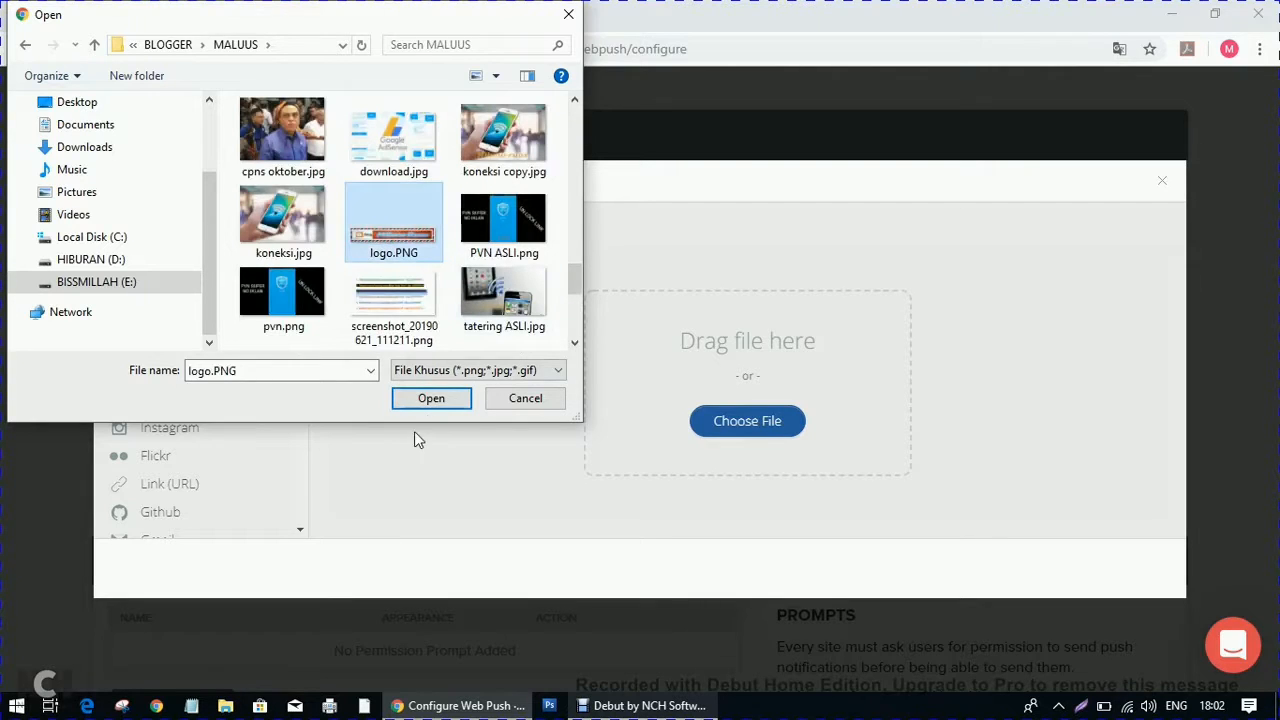
pyautogui.click(423, 400)
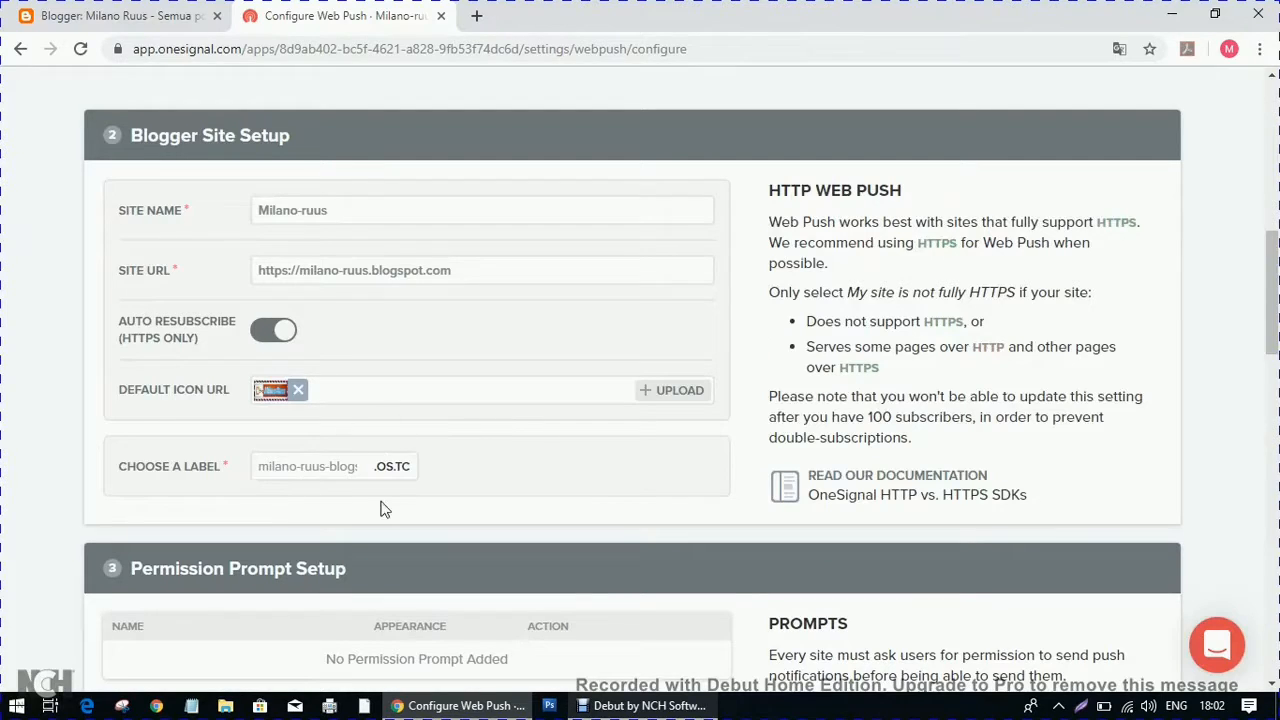
# Set the site's .OS.TC label to Blogmilano.
pyautogui.click(310, 470)
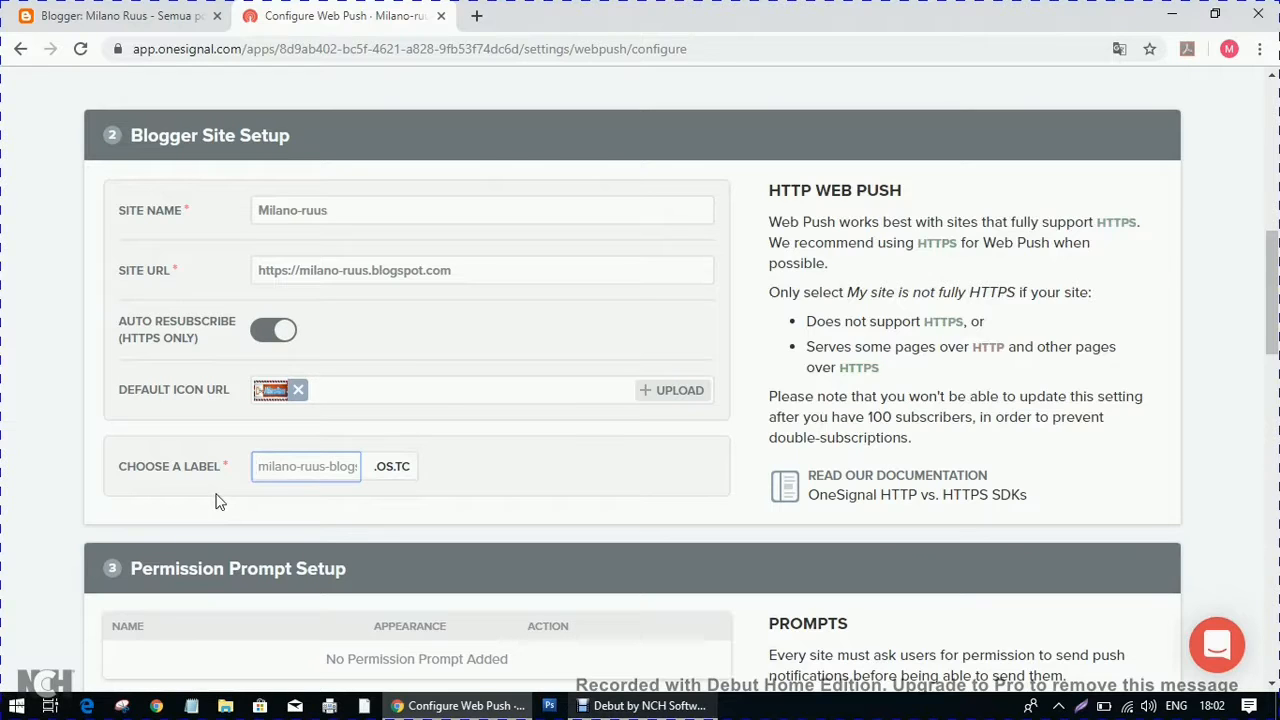
pyautogui.write('B')
pyautogui.click(337, 481)
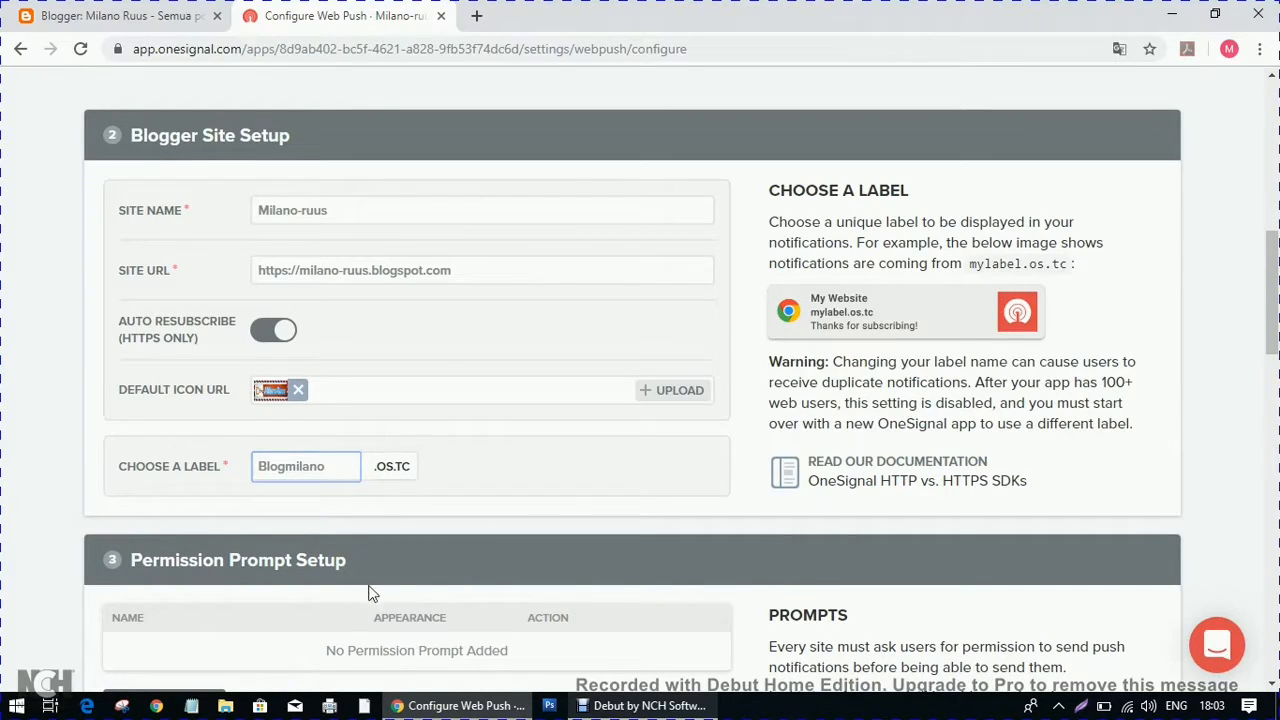
# Add a permission prompt of type Slide Prompt and enable customizing its text.
pyautogui.scroll(-2, 369, 593)
pyautogui.scroll(-1, 299, 528)
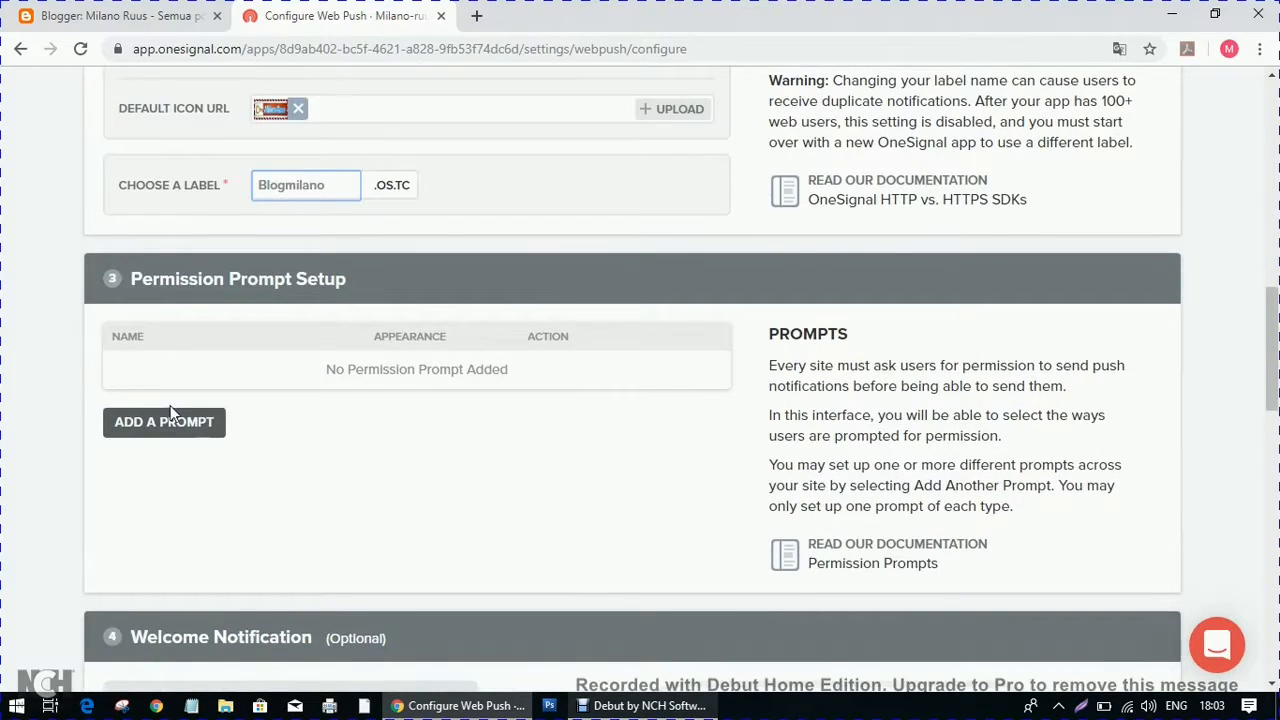
pyautogui.click(160, 426)
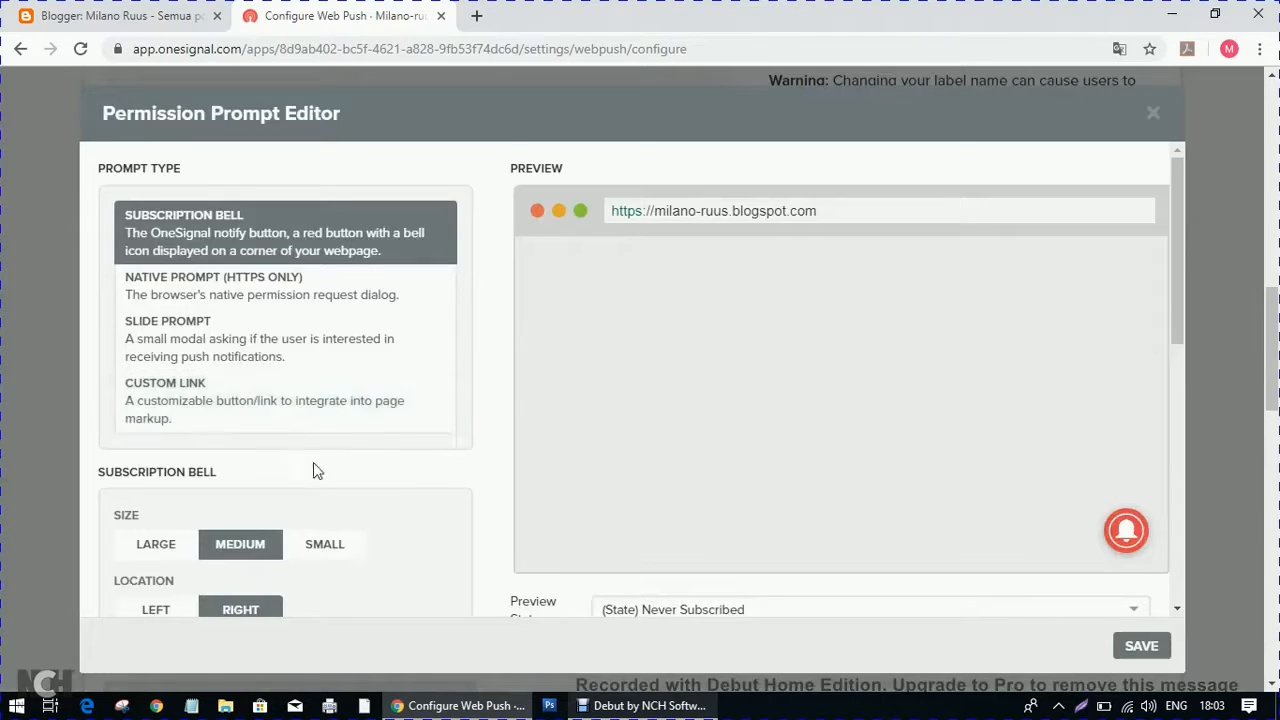
pyautogui.click(240, 293)
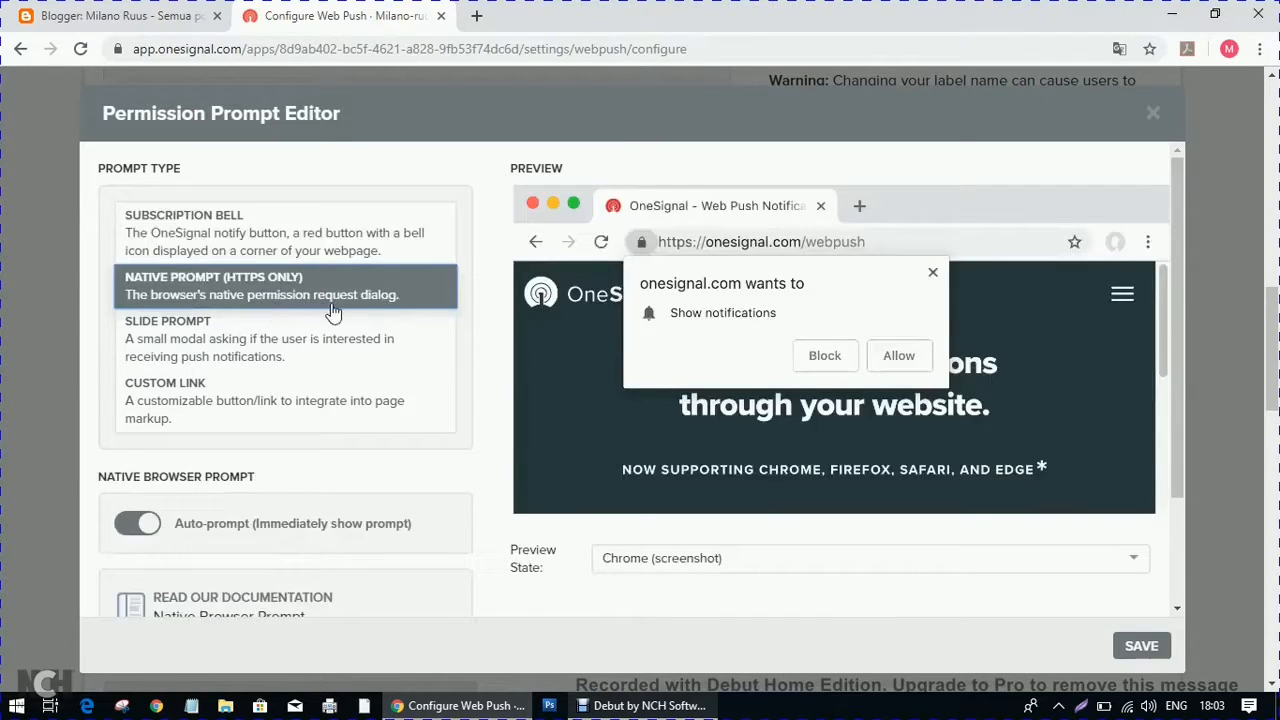
pyautogui.click(236, 343)
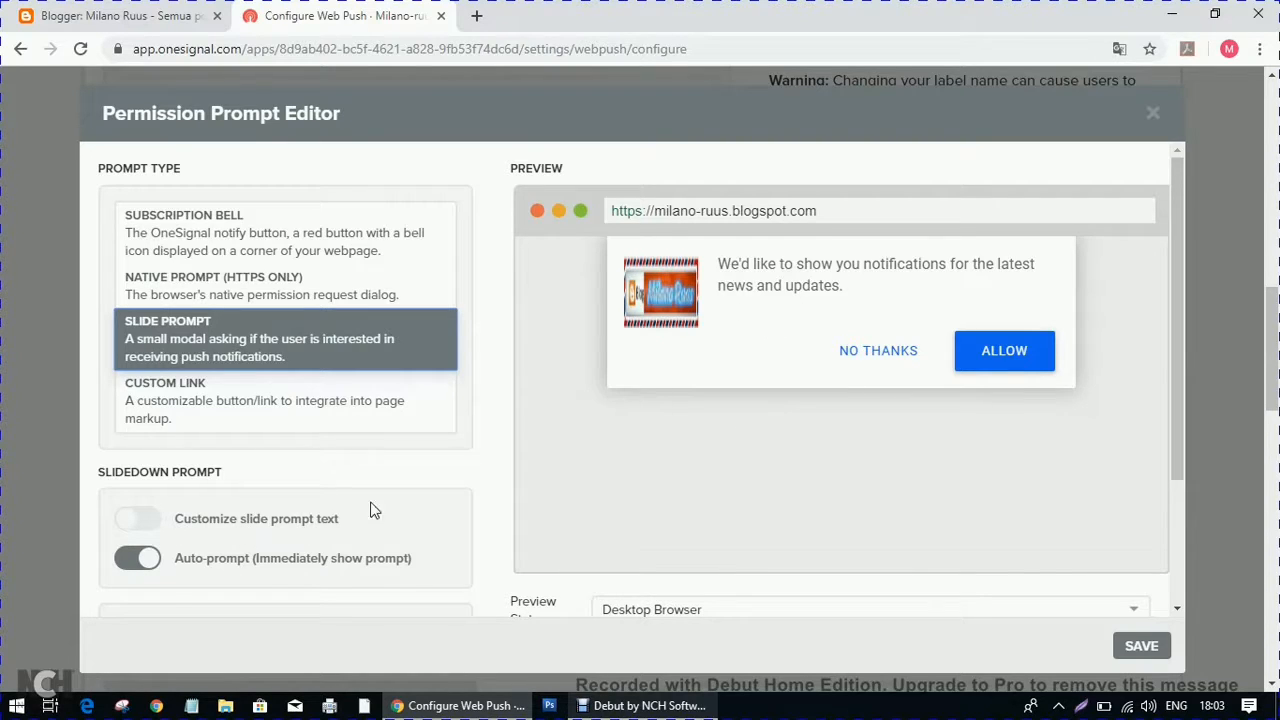
pyautogui.click(152, 529)
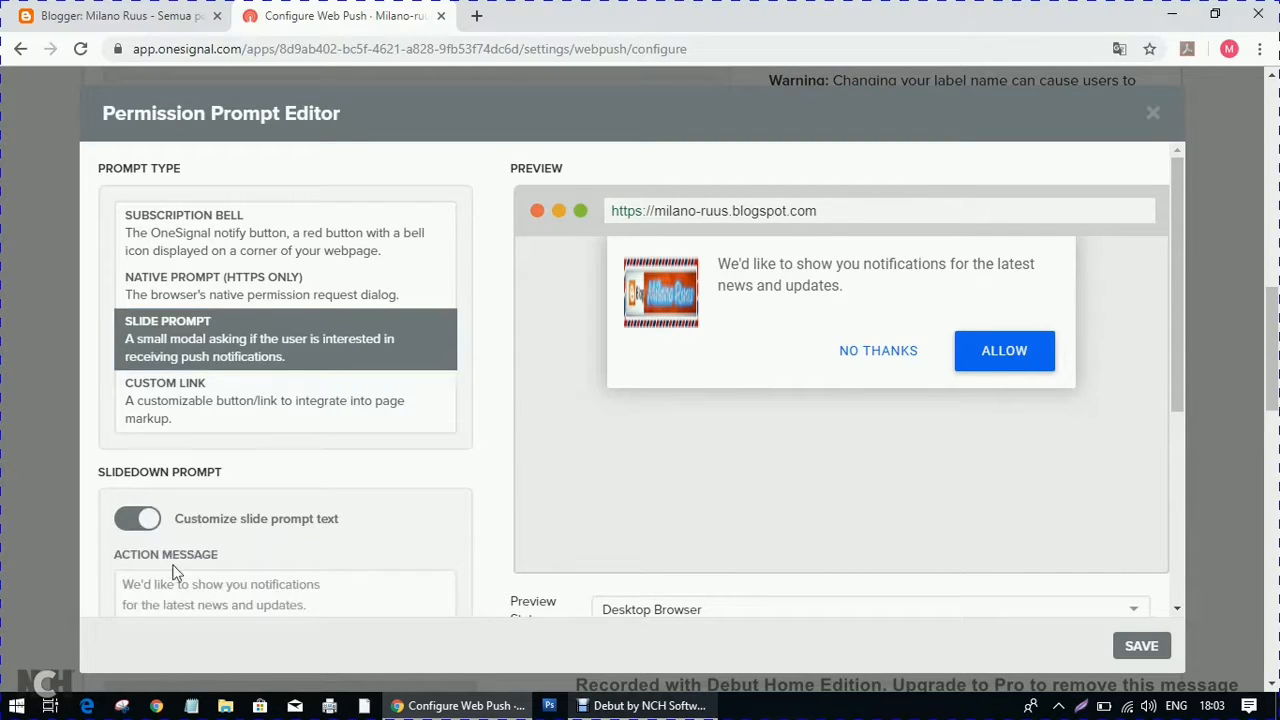
# Set the slide prompt's action message to "Terimakasih Sudah Berkunjung dan Tekan OK Untuk Mendapat Info & Tips Terbaru..!!".
pyautogui.scroll(-1, 237, 580)
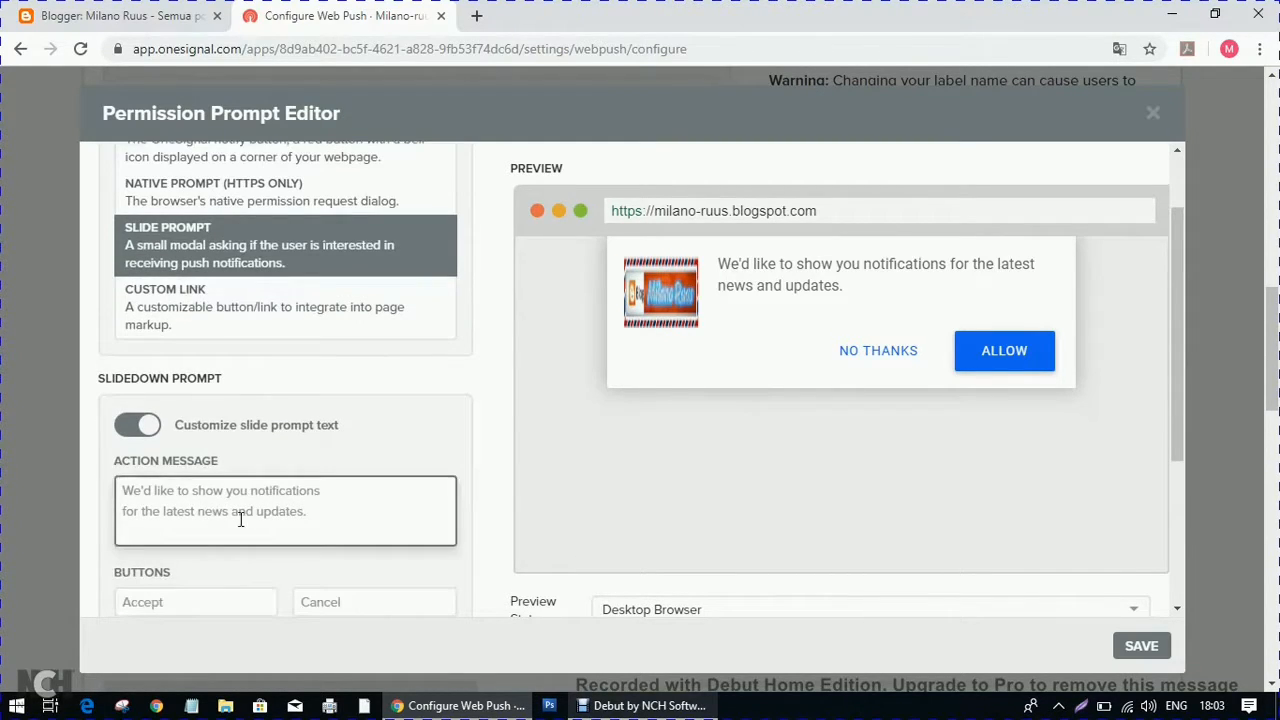
pyautogui.click(150, 500)
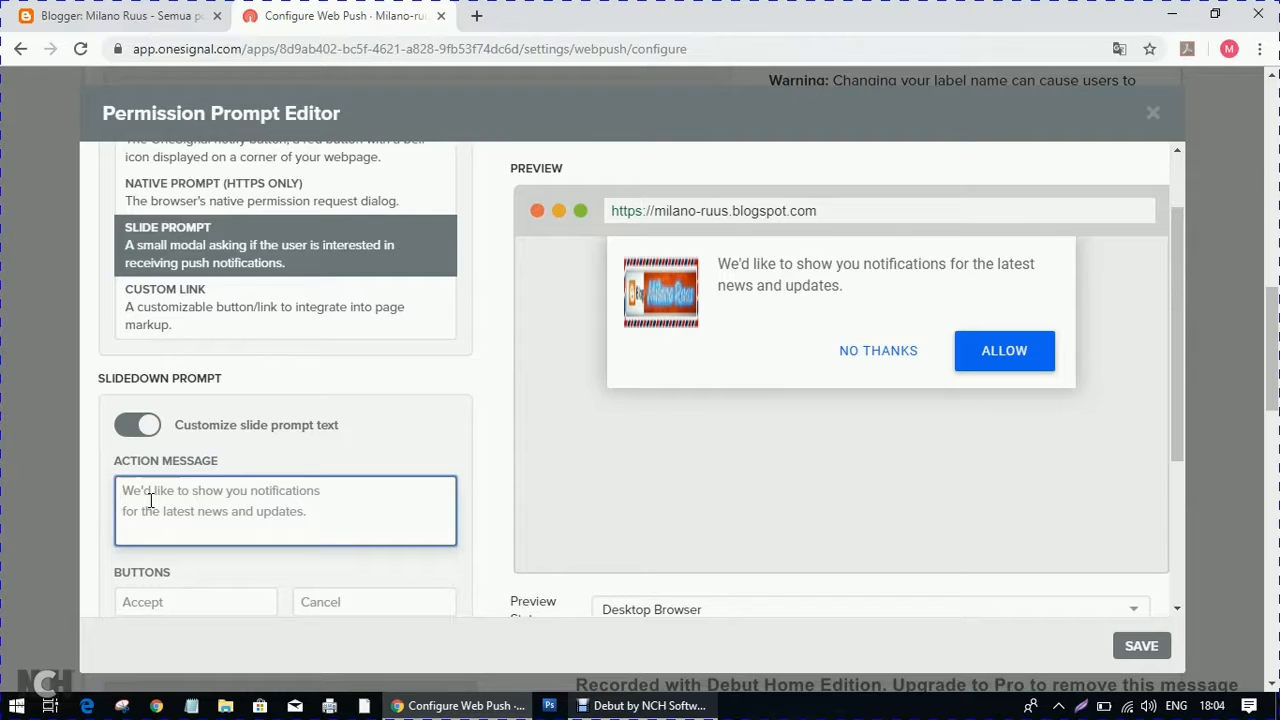
pyautogui.write('Ter')
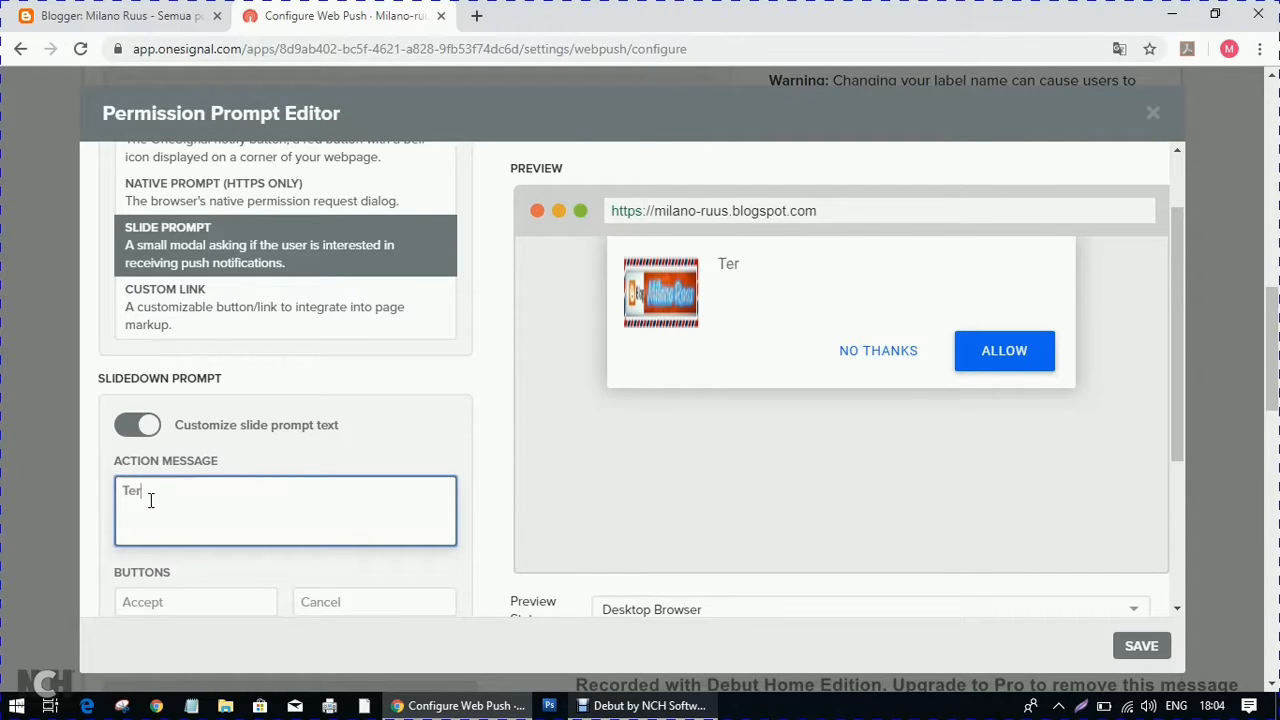
pyautogui.write('imakasih Sudah')
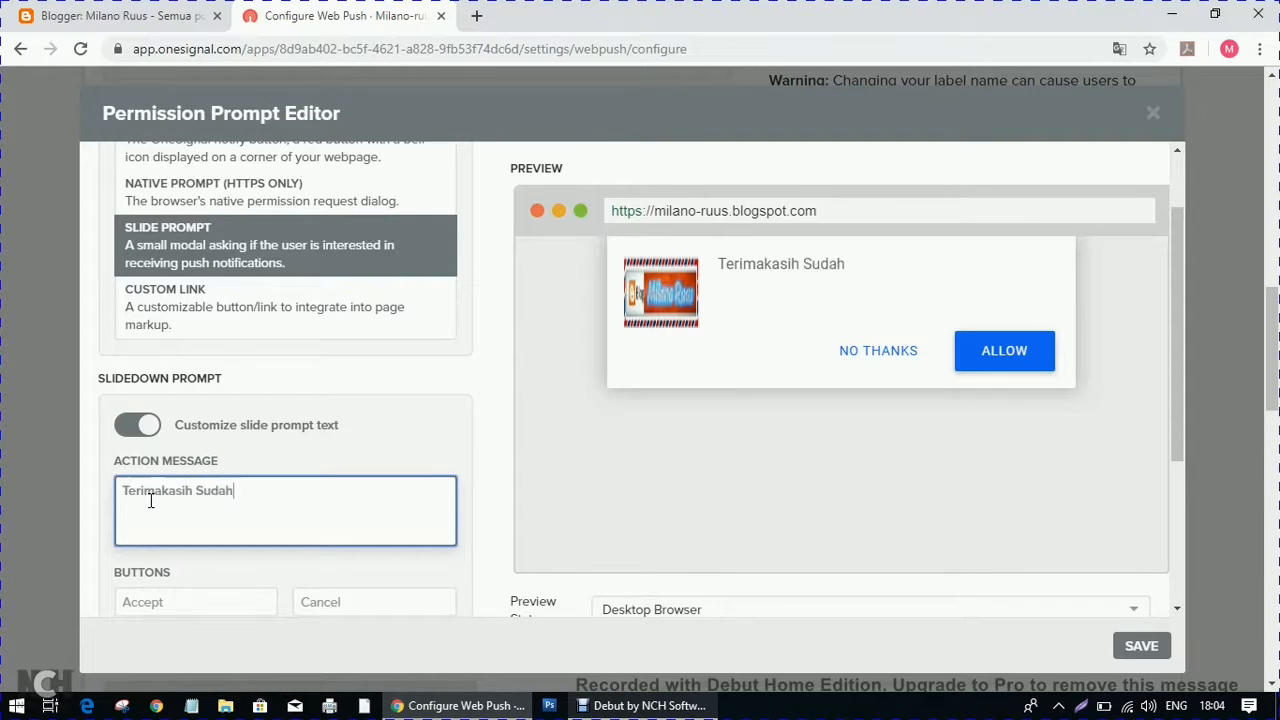
pyautogui.write(' Berkunjung')
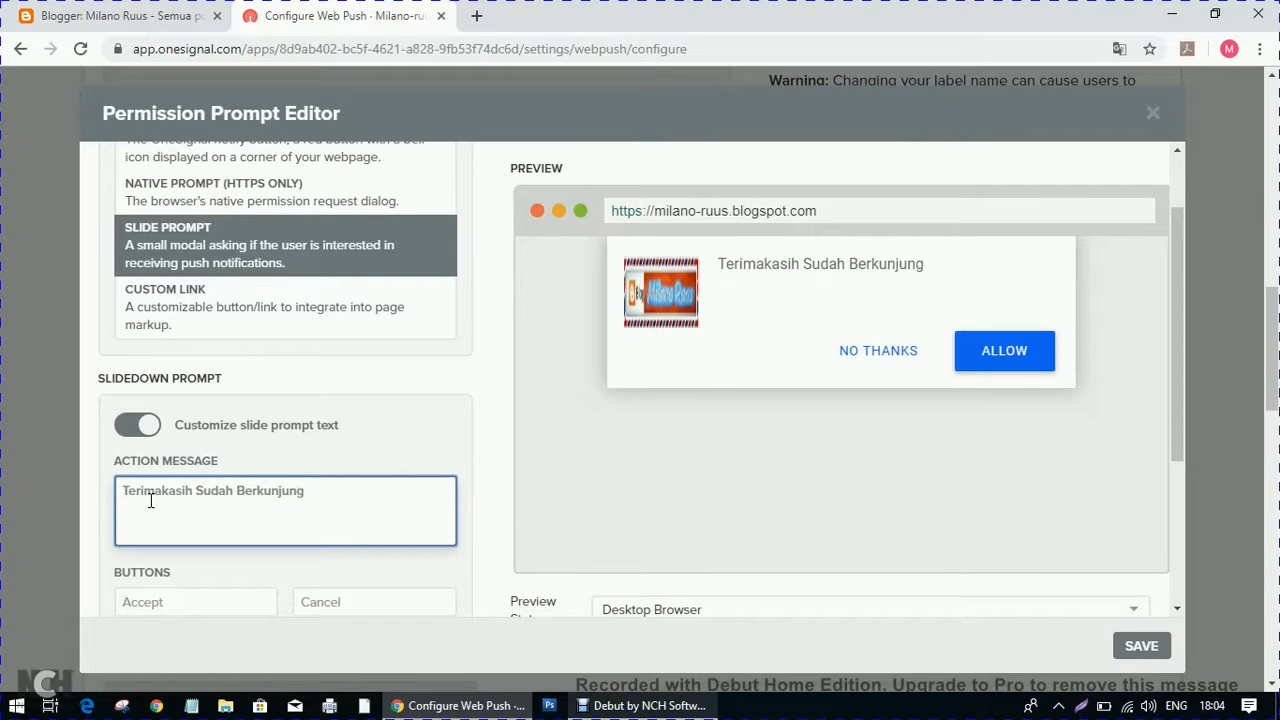
pyautogui.write(' dan Tekan OK')
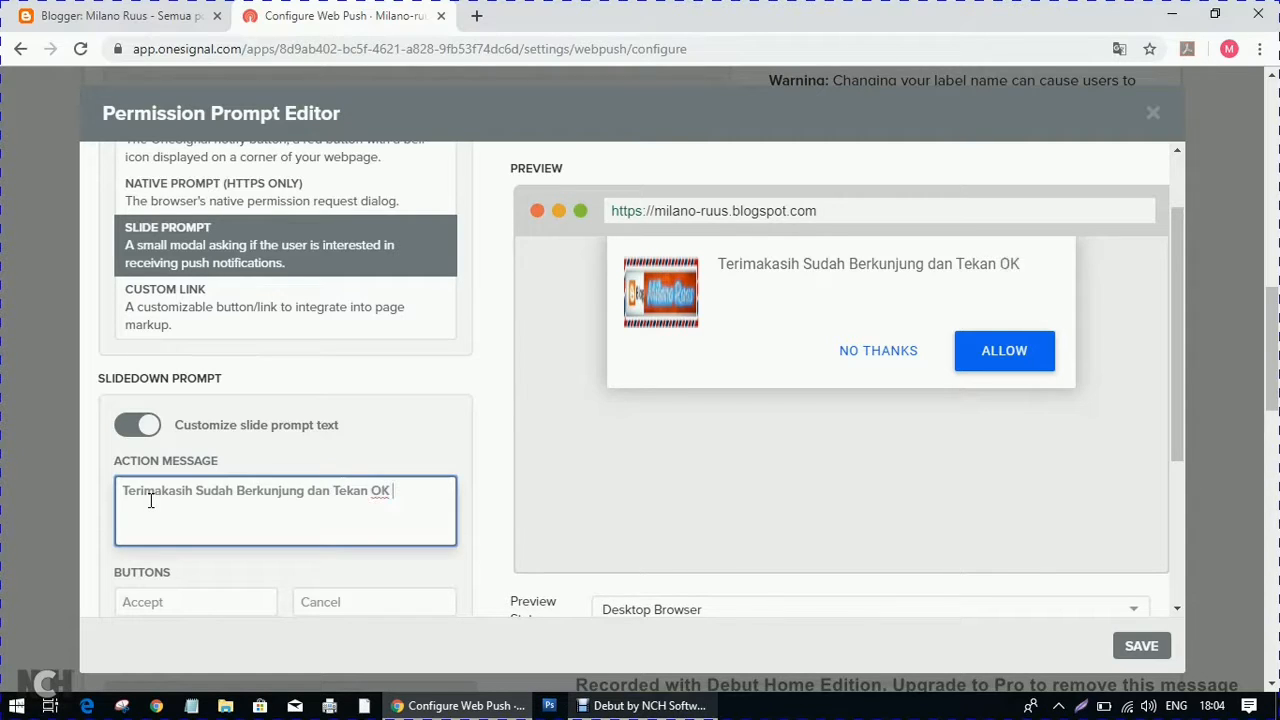
pyautogui.write(' Untuk Menda')
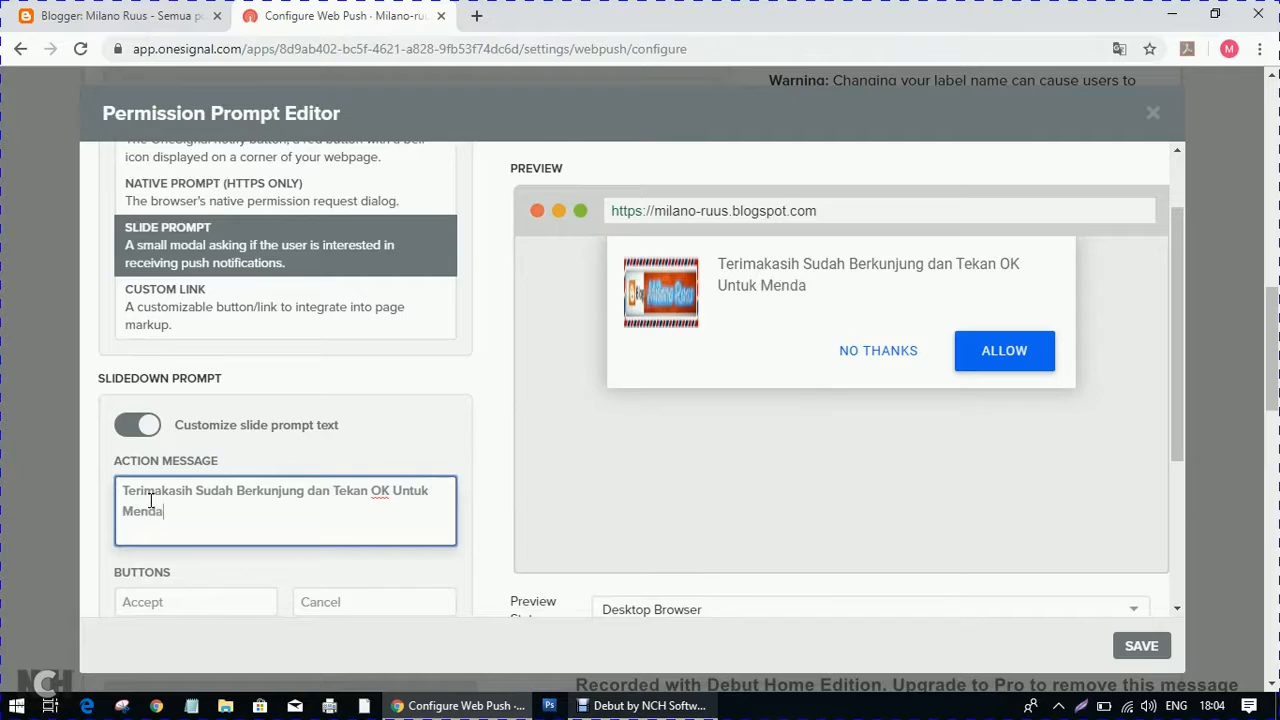
pyautogui.write('pat Info dan')
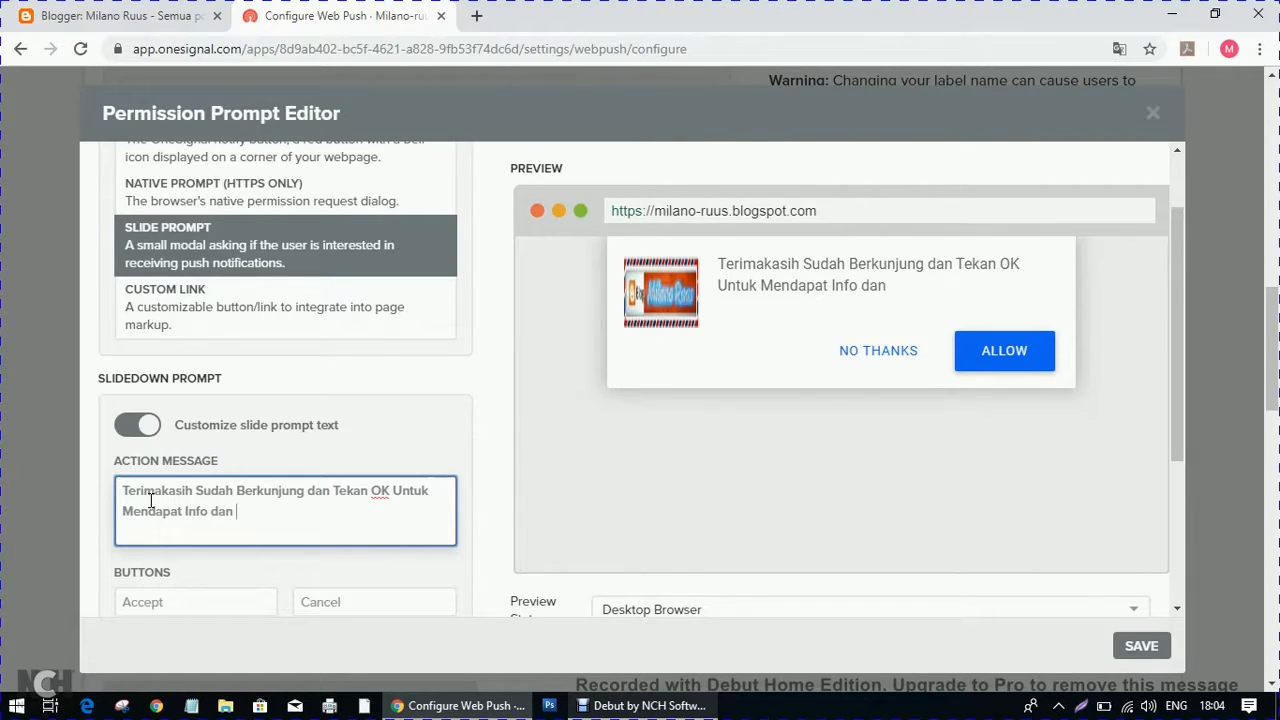
pyautogui.press('BackSpace')
pyautogui.press('BackSpace')
pyautogui.press('BackSpace')
pyautogui.press('BackSpace')
pyautogui.write('& Tips')
pyautogui.write('Terbaru..')
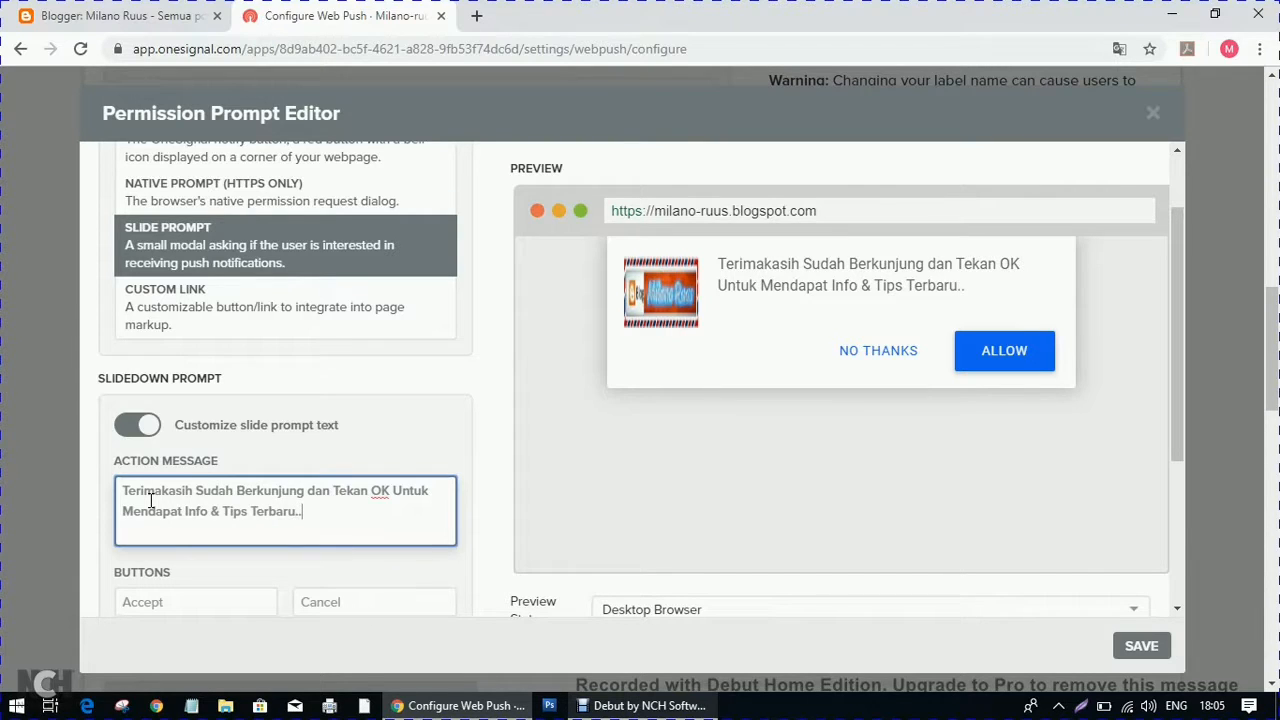
pyautogui.write('!!')
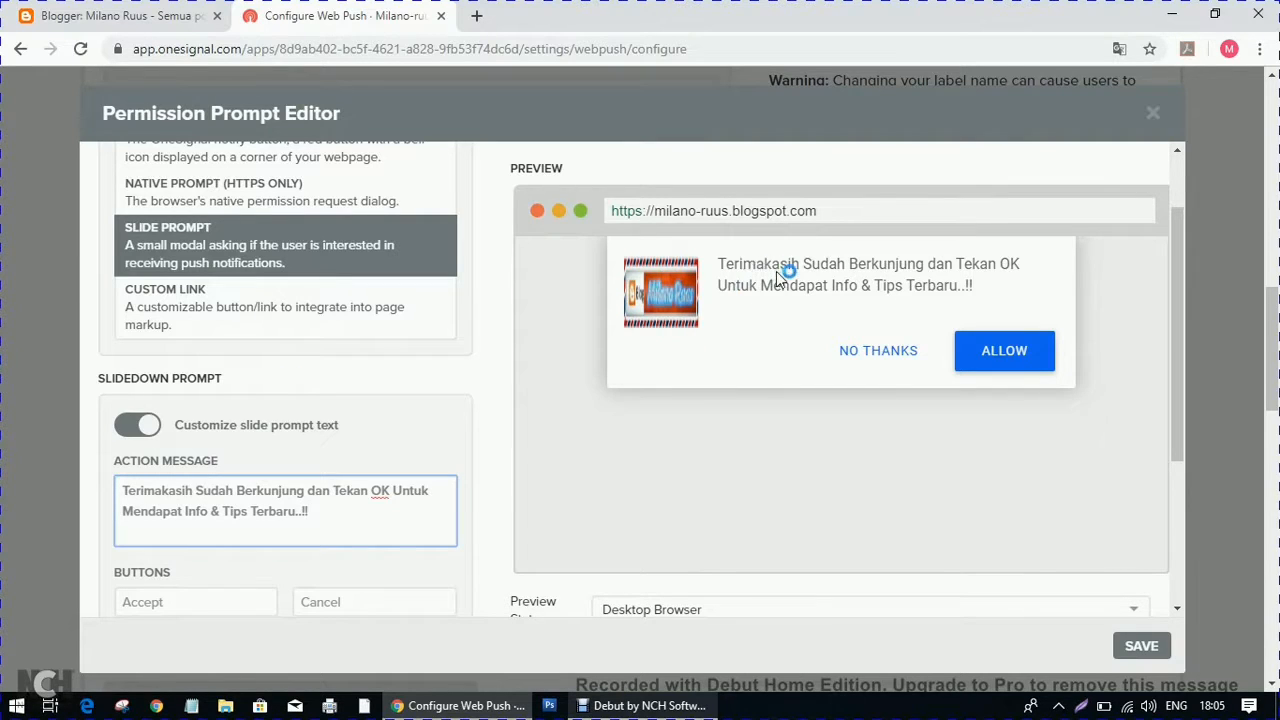
# Label the slide prompt's accept button "OK" and its cancel button "Tidak, Thanks".
pyautogui.click(228, 606)
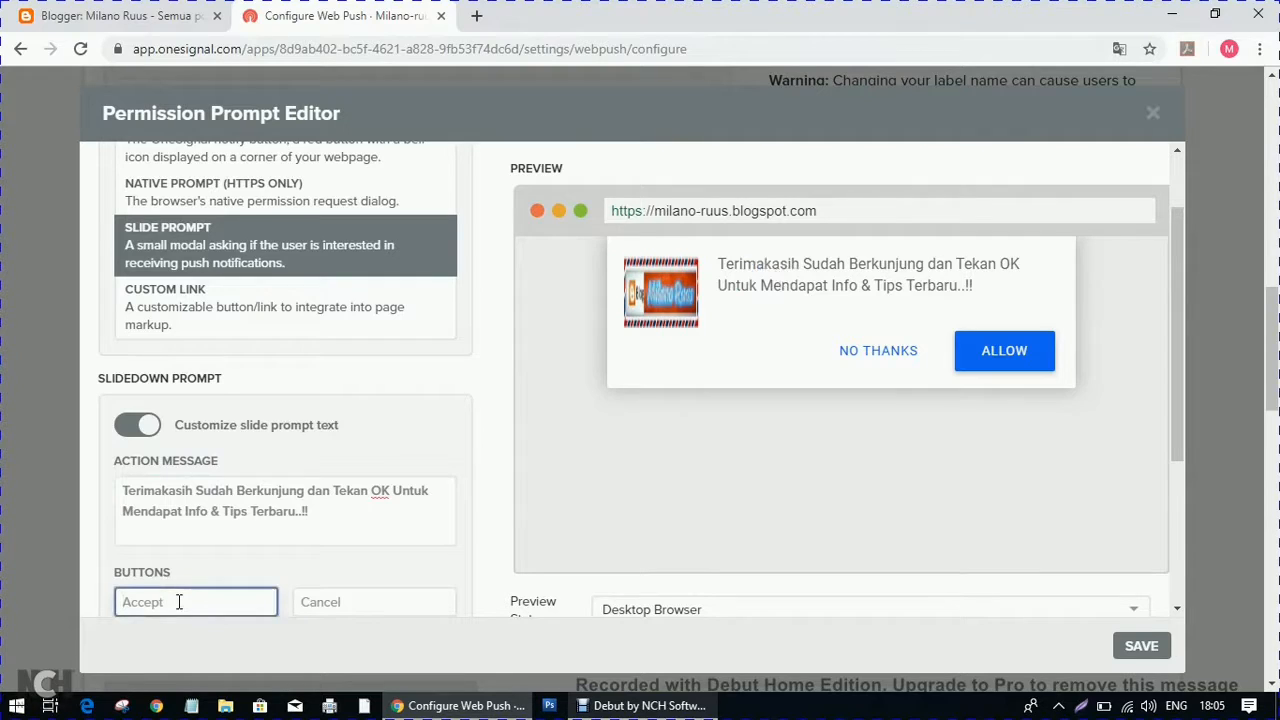
pyautogui.write('OK')
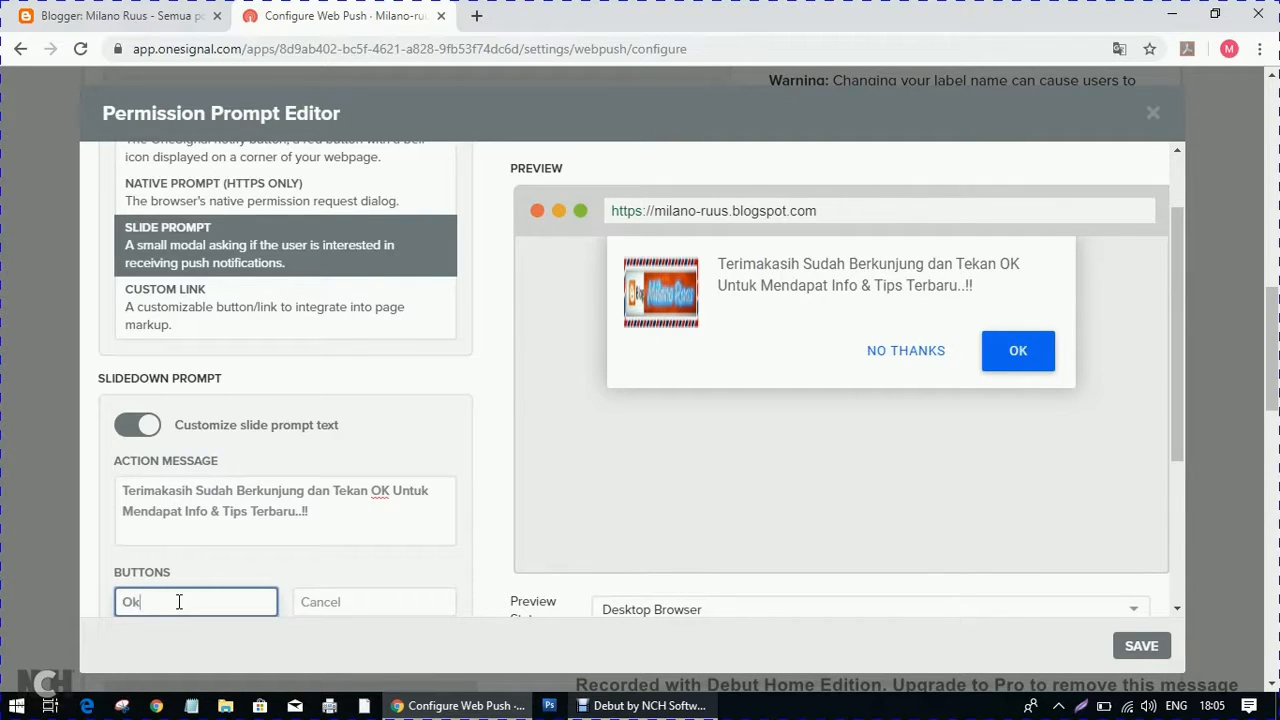
pyautogui.press('BackSpace')
pyautogui.write('K')
pyautogui.click(311, 601)
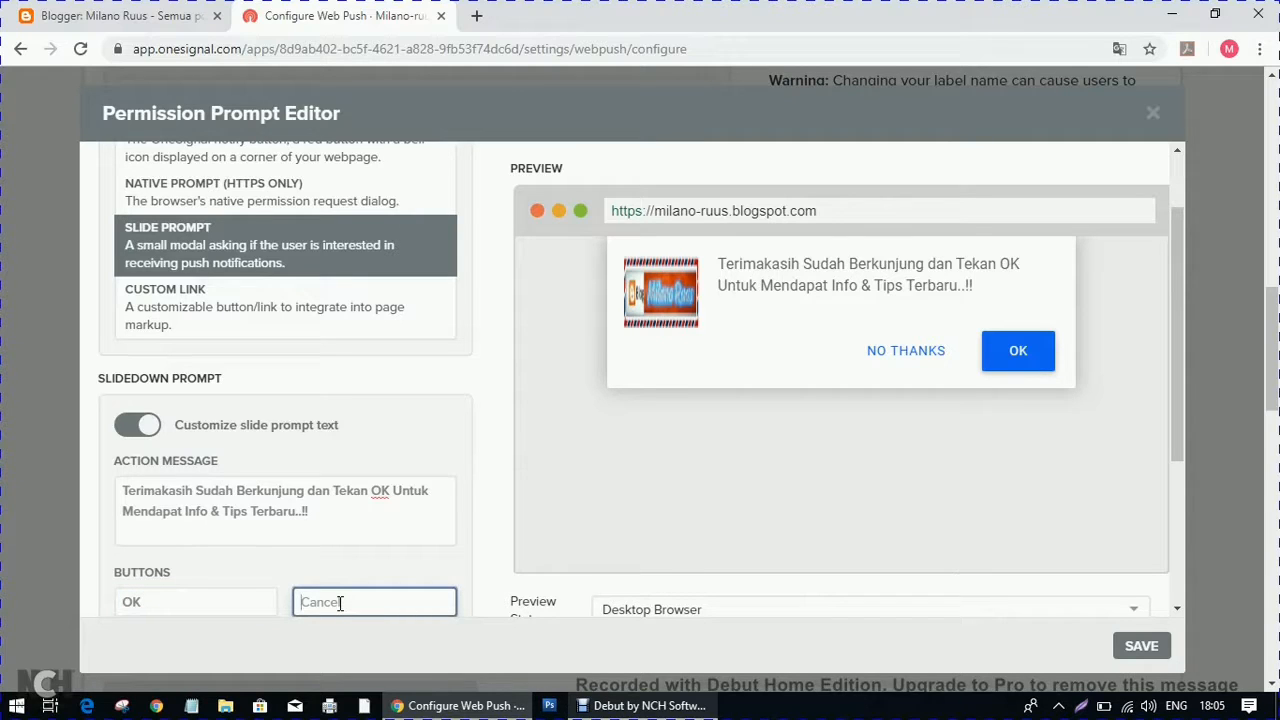
pyautogui.write('Tidak, Thanks')
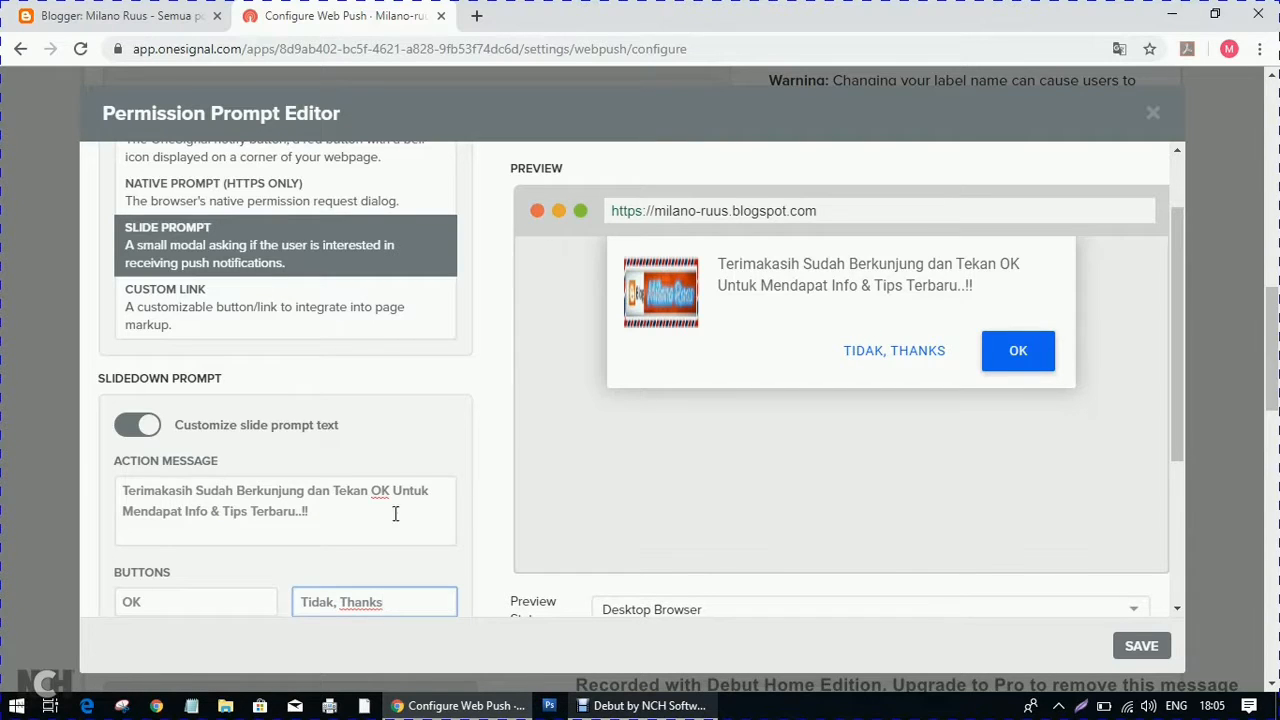
# Insert "menarik" after "Info" in the action message and save the slide prompt.
pyautogui.click(222, 517)
pyautogui.write('menarik')
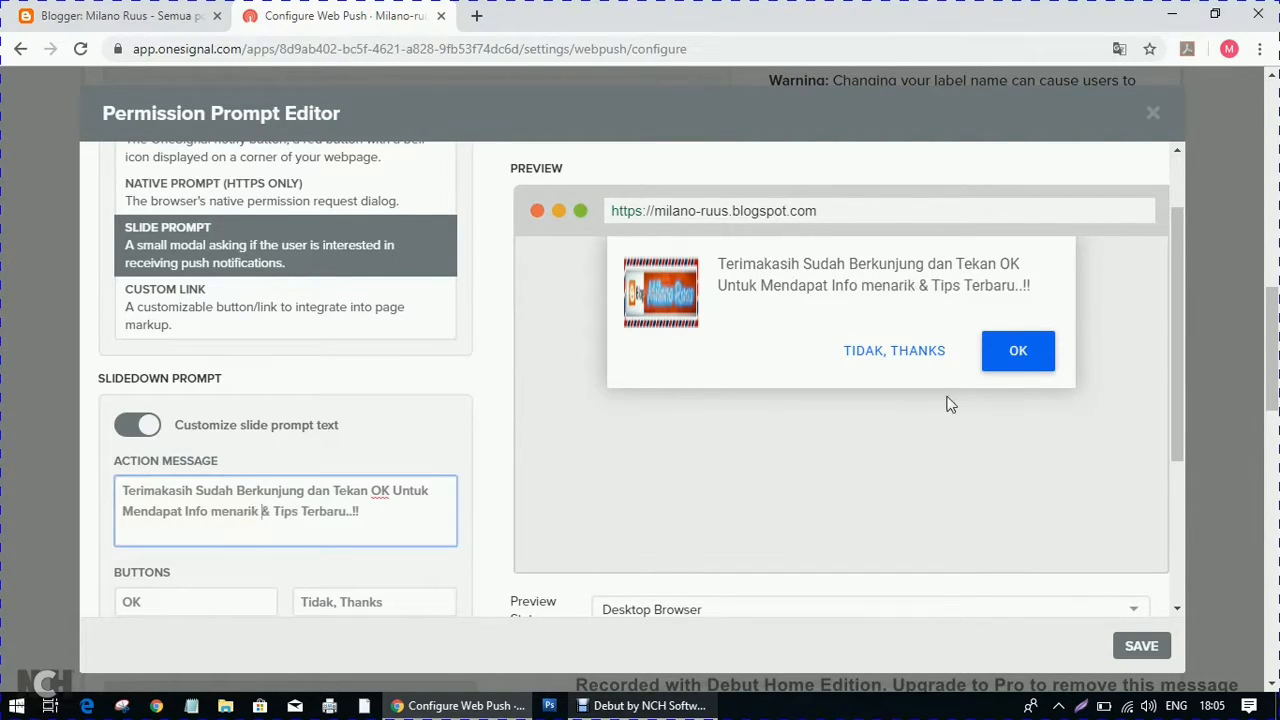
pyautogui.click(1150, 655)
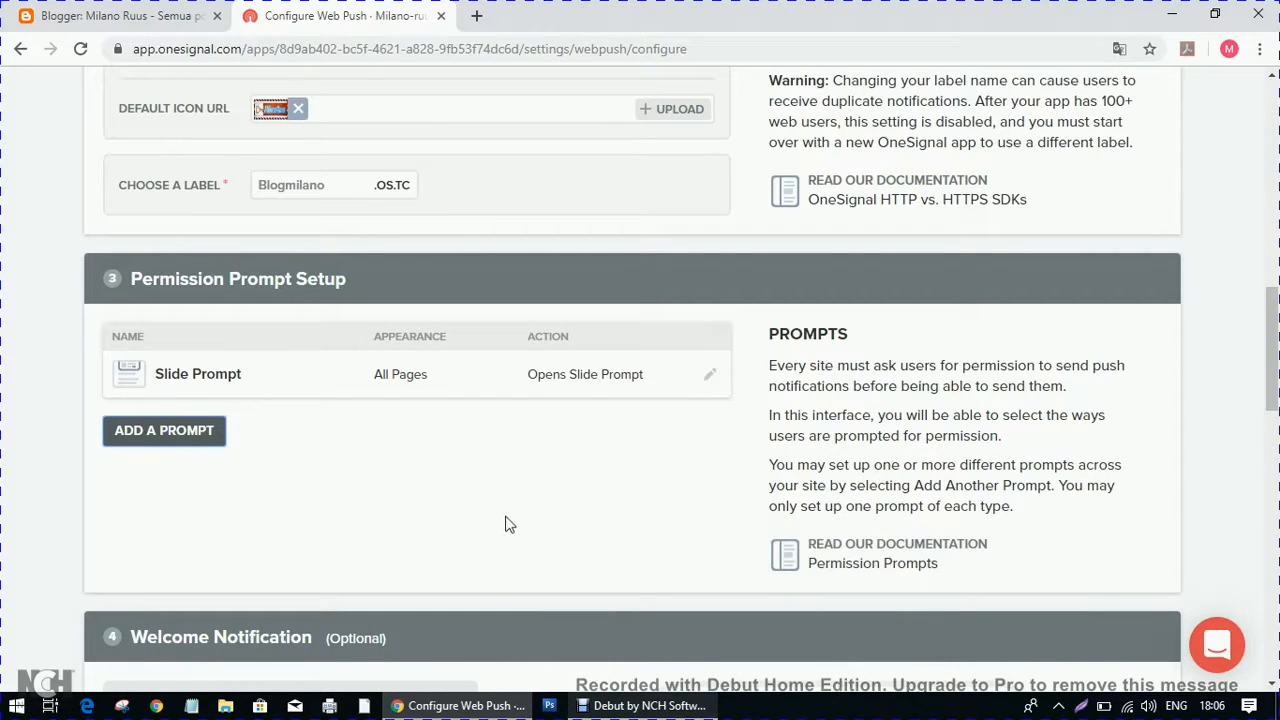
# Enable opening a link when the welcome notification is clicked.
pyautogui.scroll(-2, 460, 525)
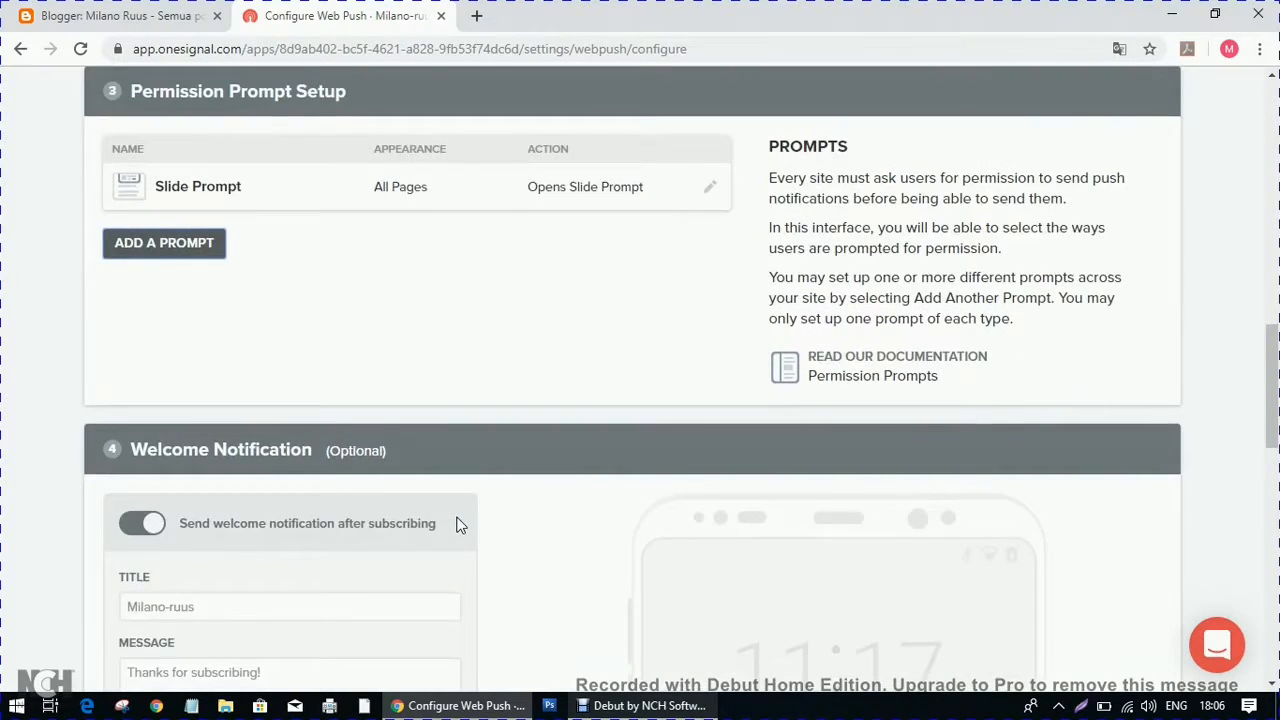
pyautogui.scroll(-2, 460, 525)
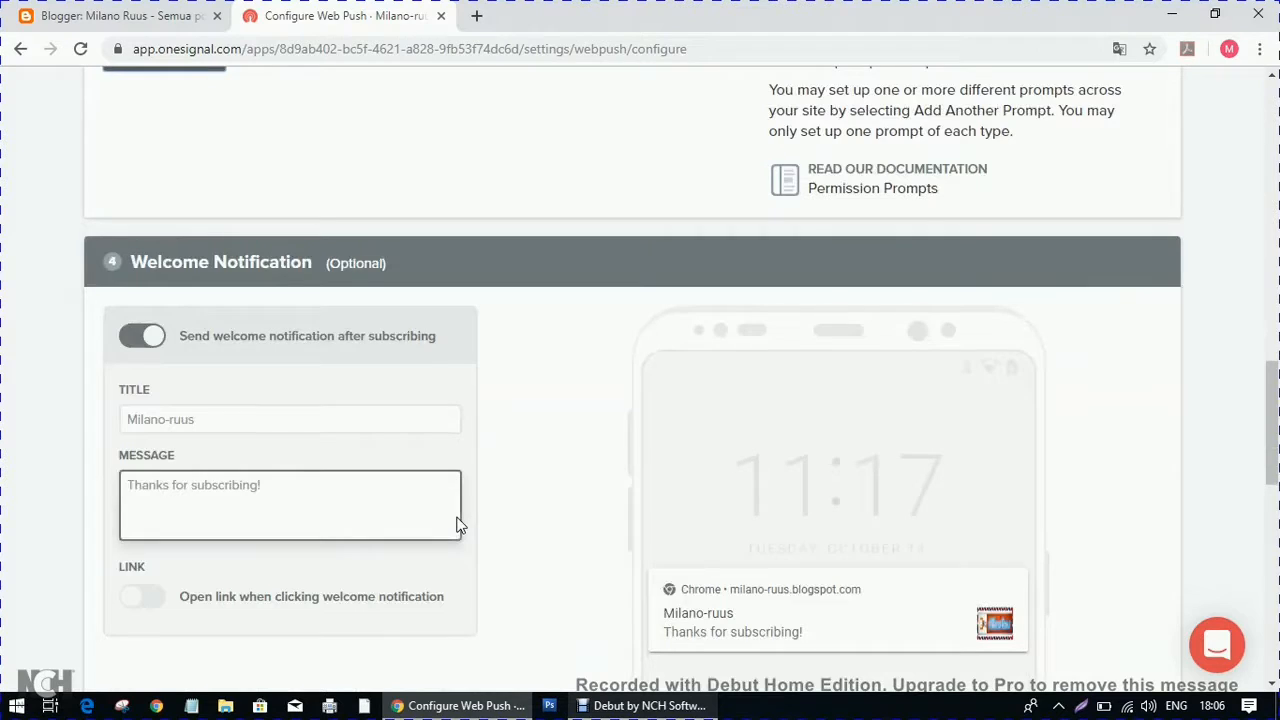
pyautogui.scroll(-1, 460, 525)
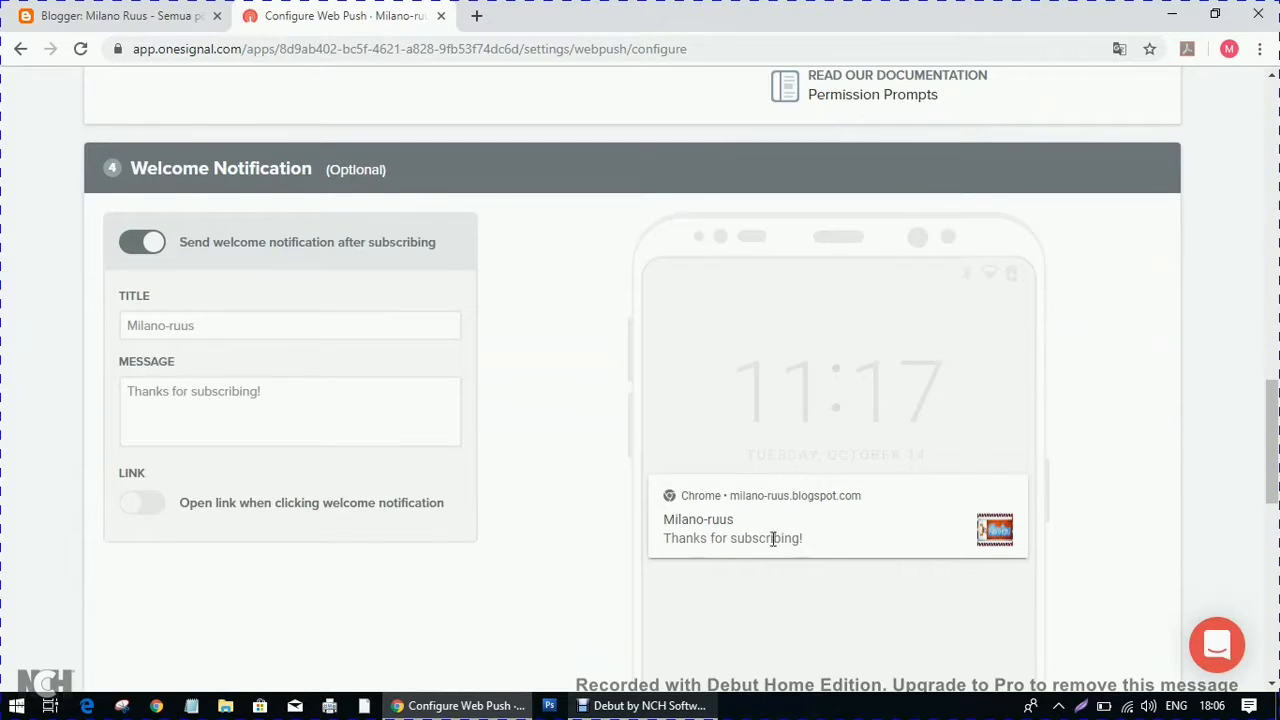
pyautogui.click(145, 505)
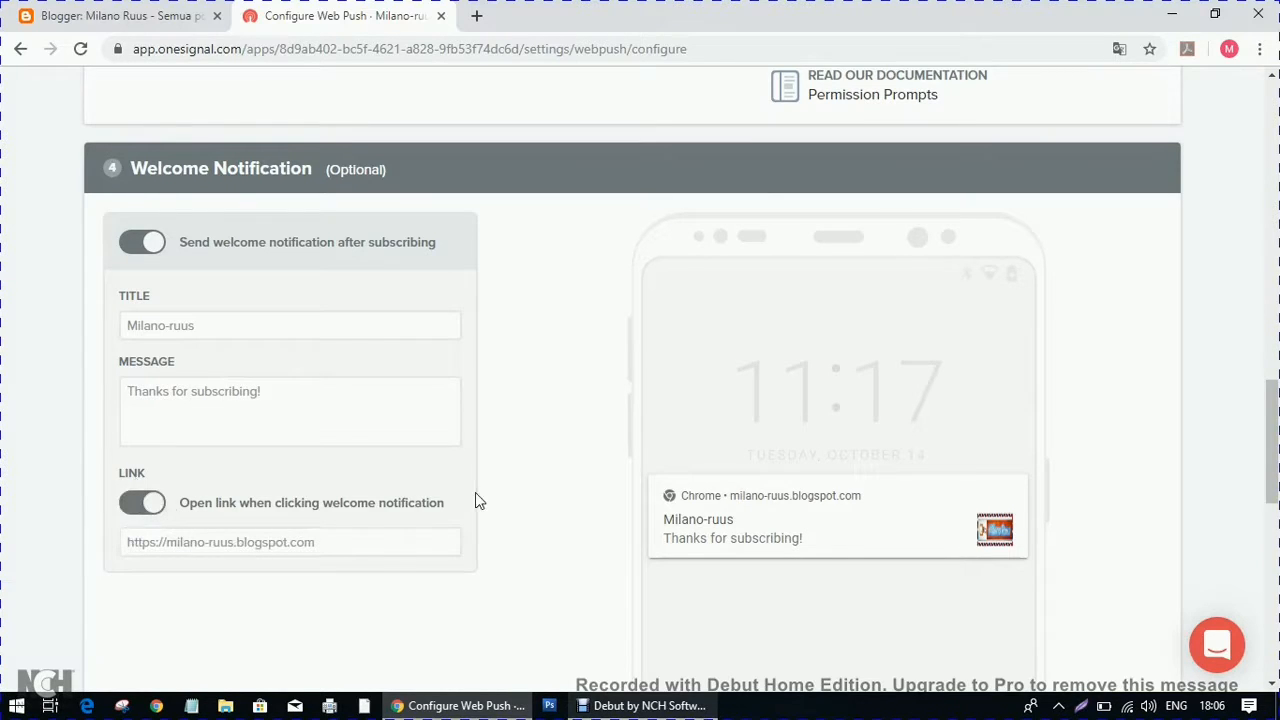
# Try to save the web push configuration with the advanced options left at their defaults.
pyautogui.scroll(-4, 476, 500)
pyautogui.scroll(-2, 476, 500)
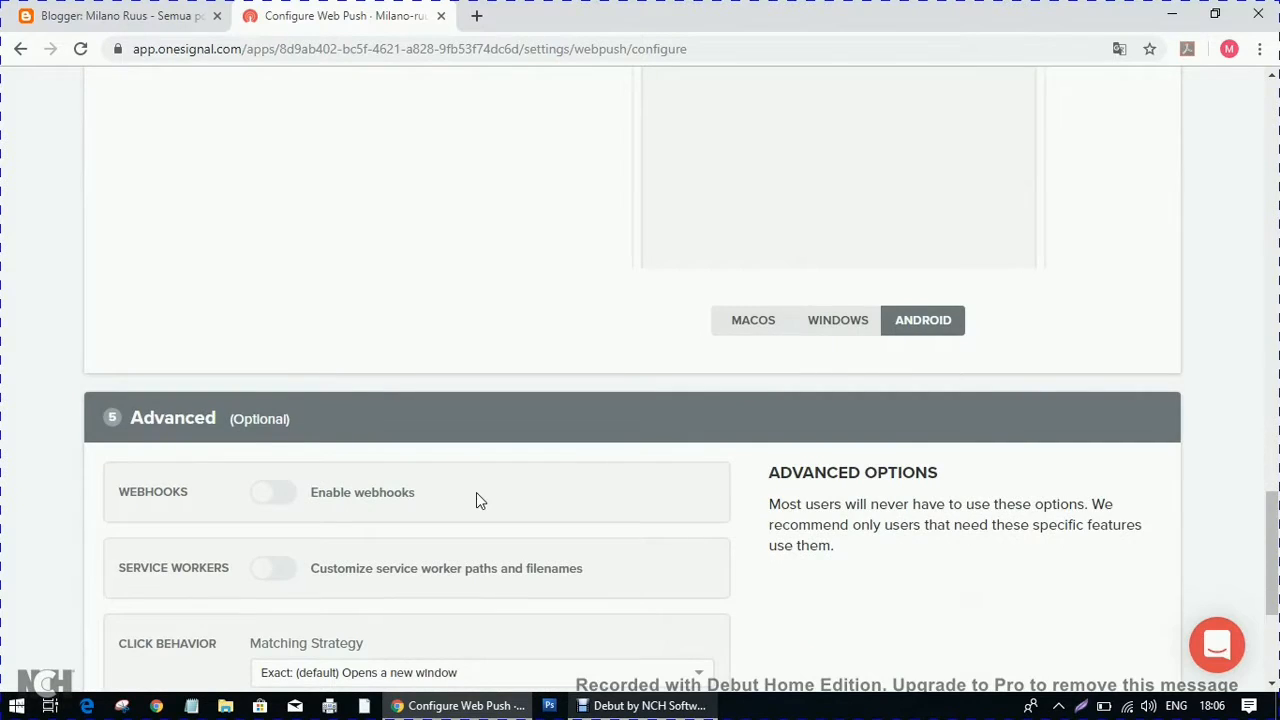
pyautogui.scroll(-3, 476, 500)
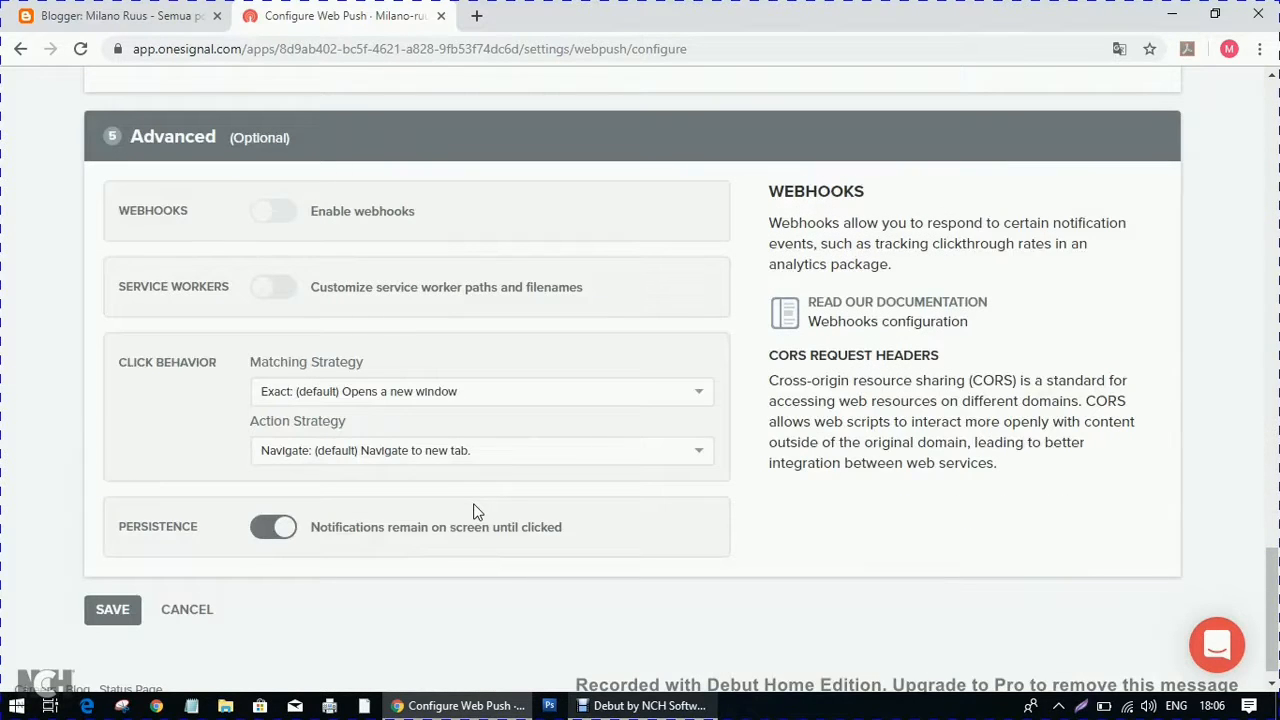
pyautogui.scroll(-1, 474, 511)
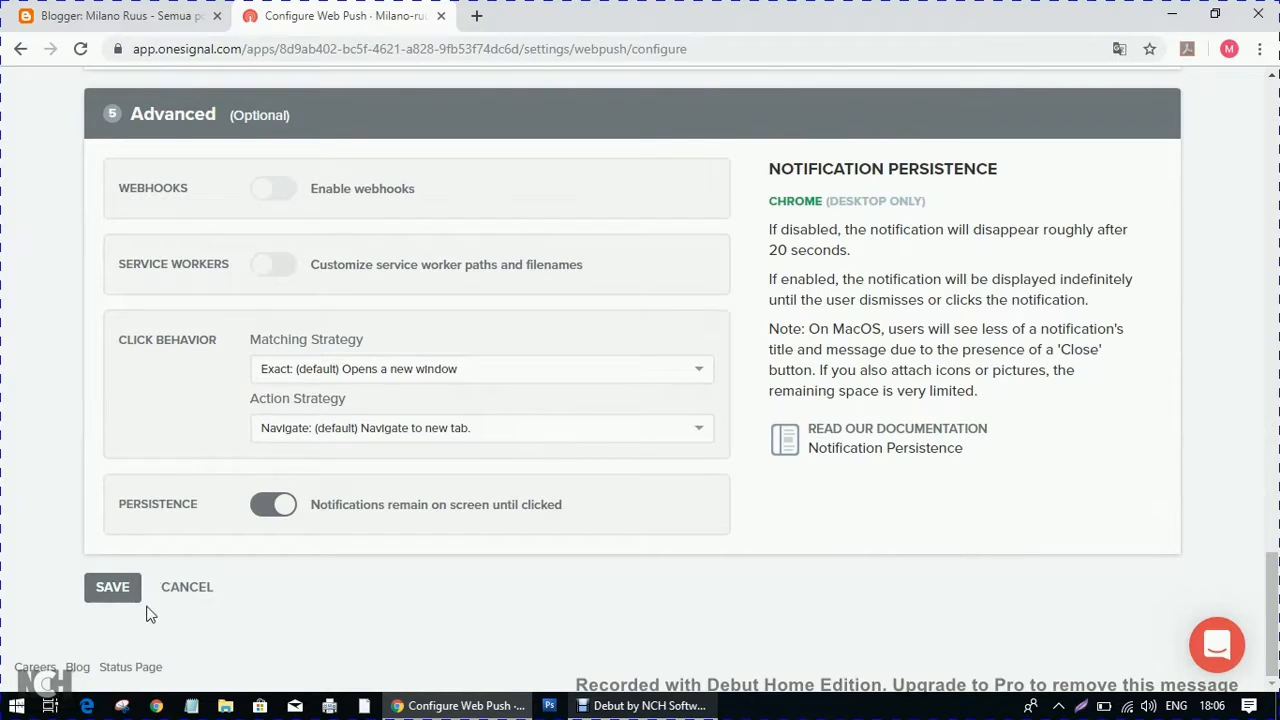
pyautogui.click(113, 590)
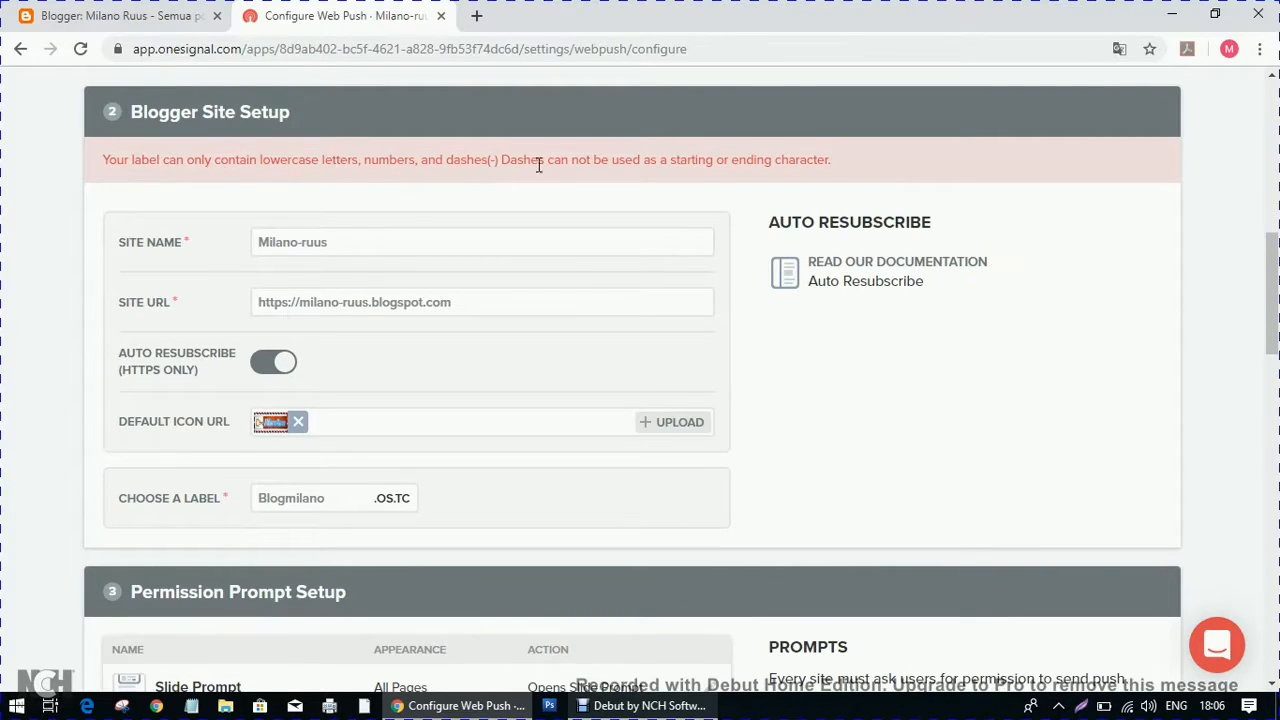
# Change the site's .OS.TC label to Blogmilano19 and try to save the web push configuration again.
pyautogui.click(331, 503)
pyautogui.click(333, 505)
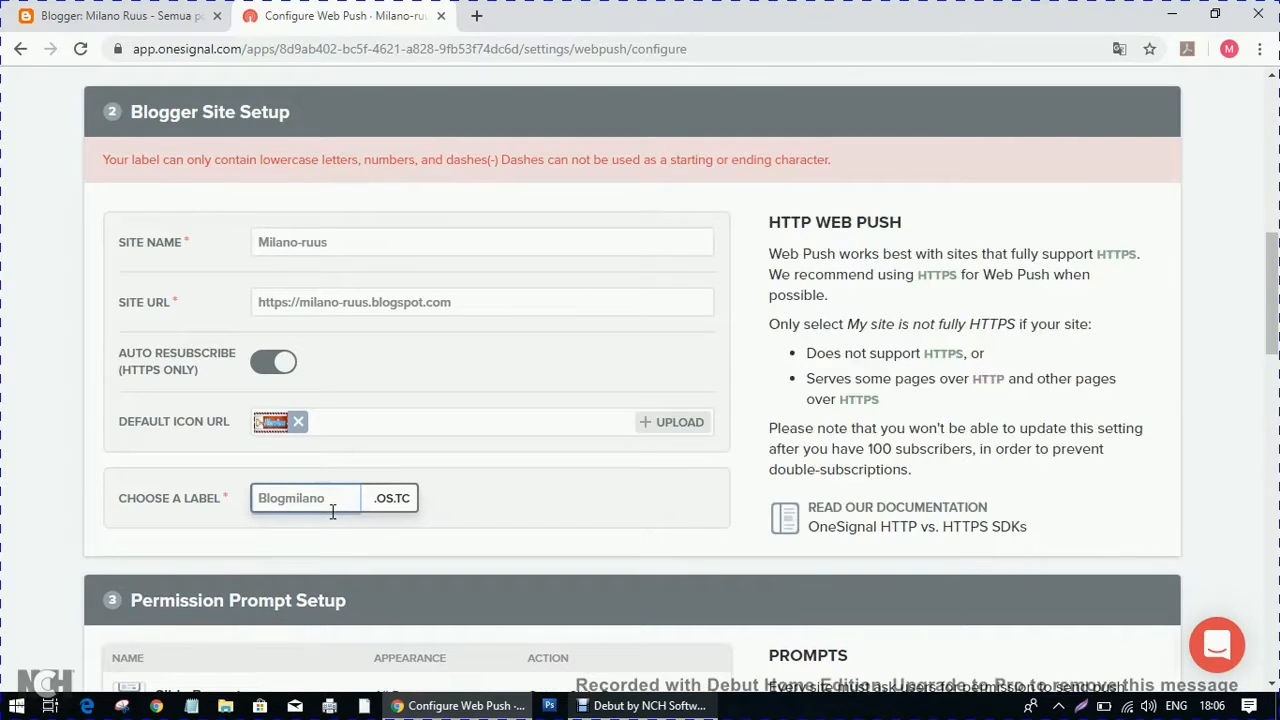
pyautogui.write('19')
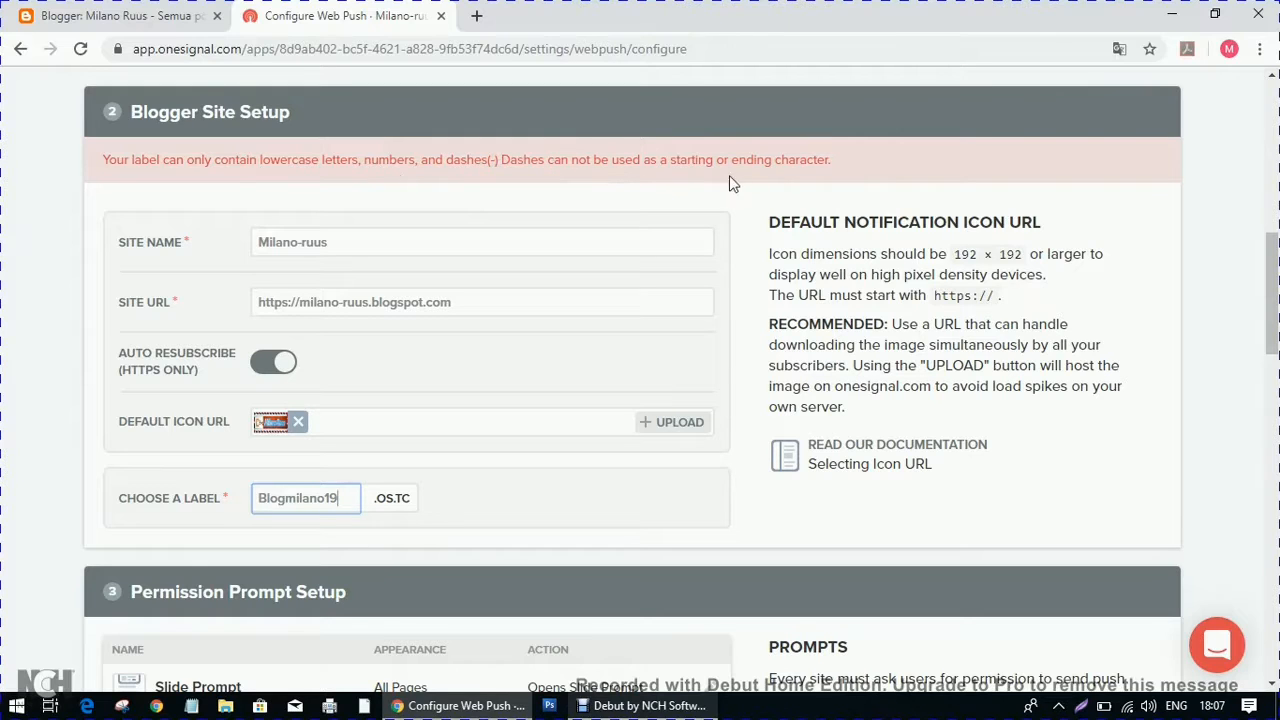
pyautogui.click(342, 498)
pyautogui.scroll(-6, 323, 605)
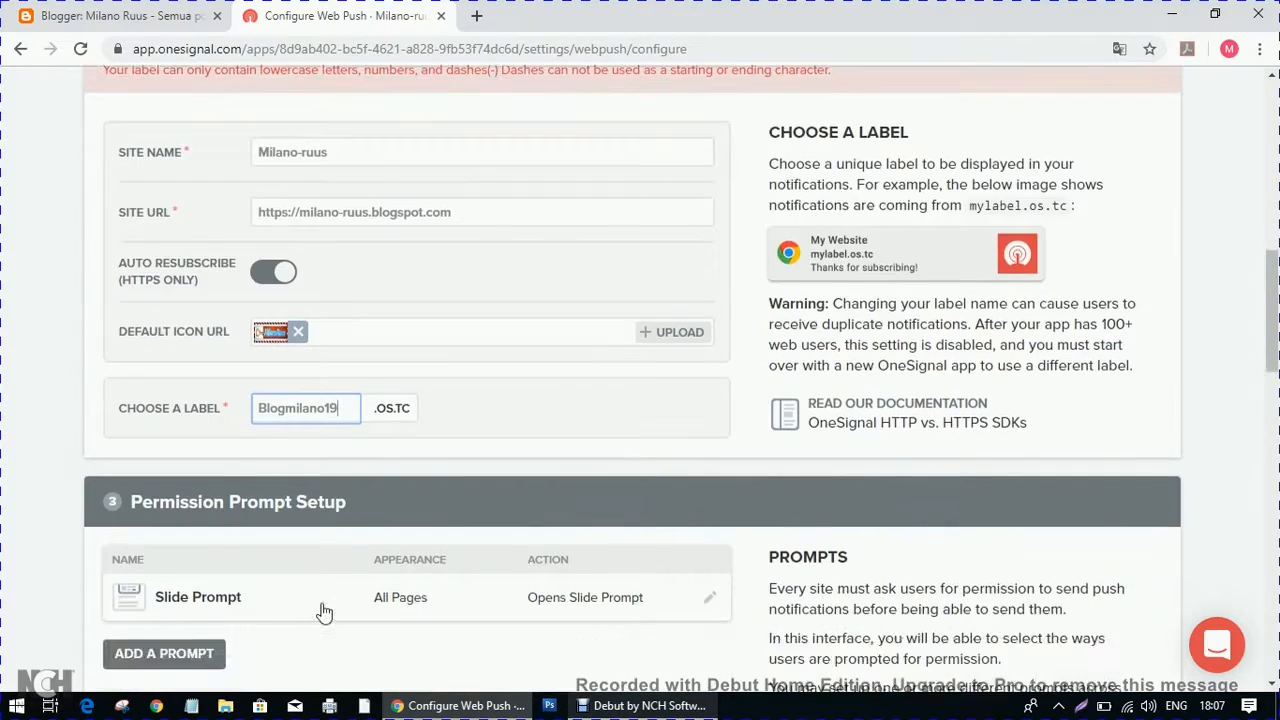
pyautogui.scroll(-11, 323, 605)
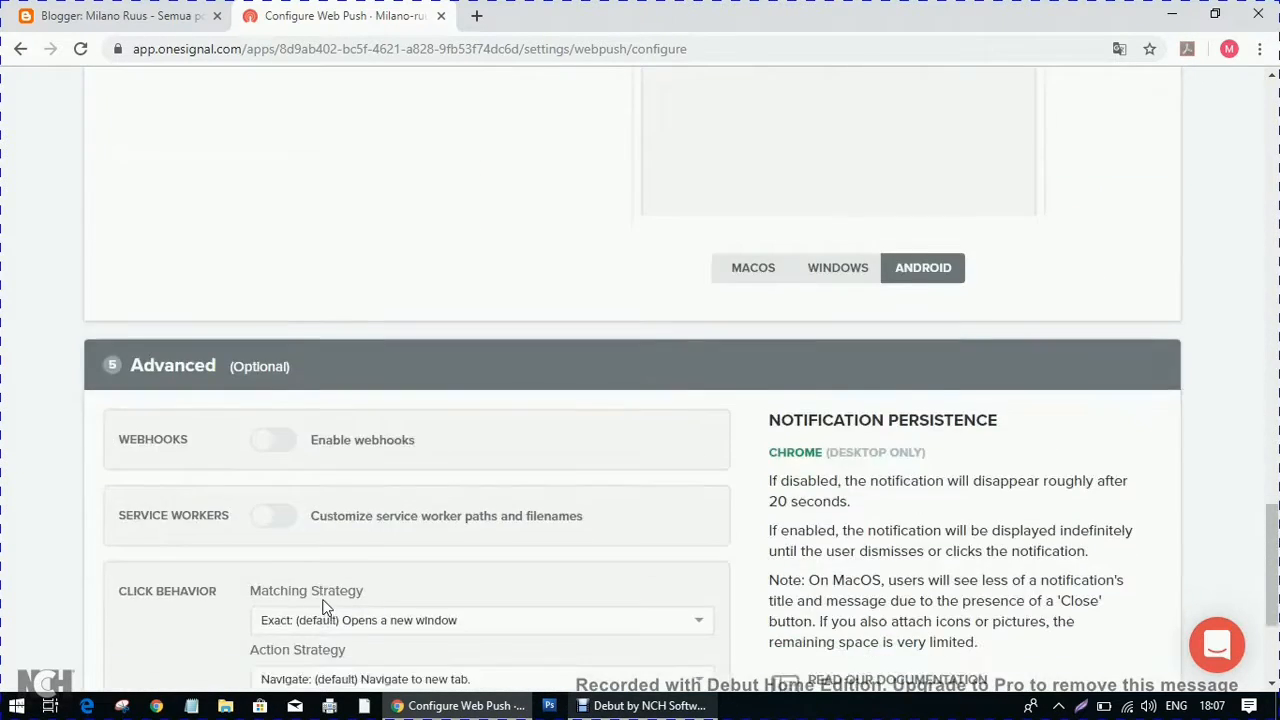
pyautogui.click(111, 592)
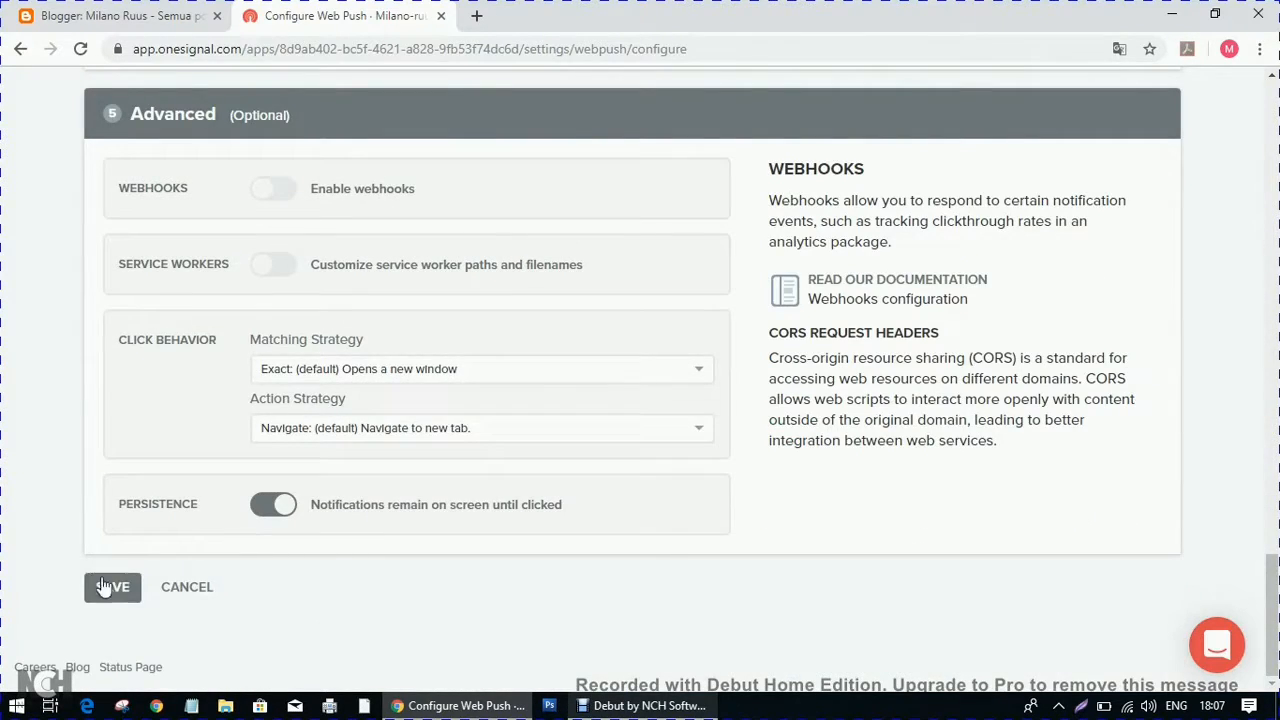
pyautogui.click(111, 592)
pyautogui.click(112, 592)
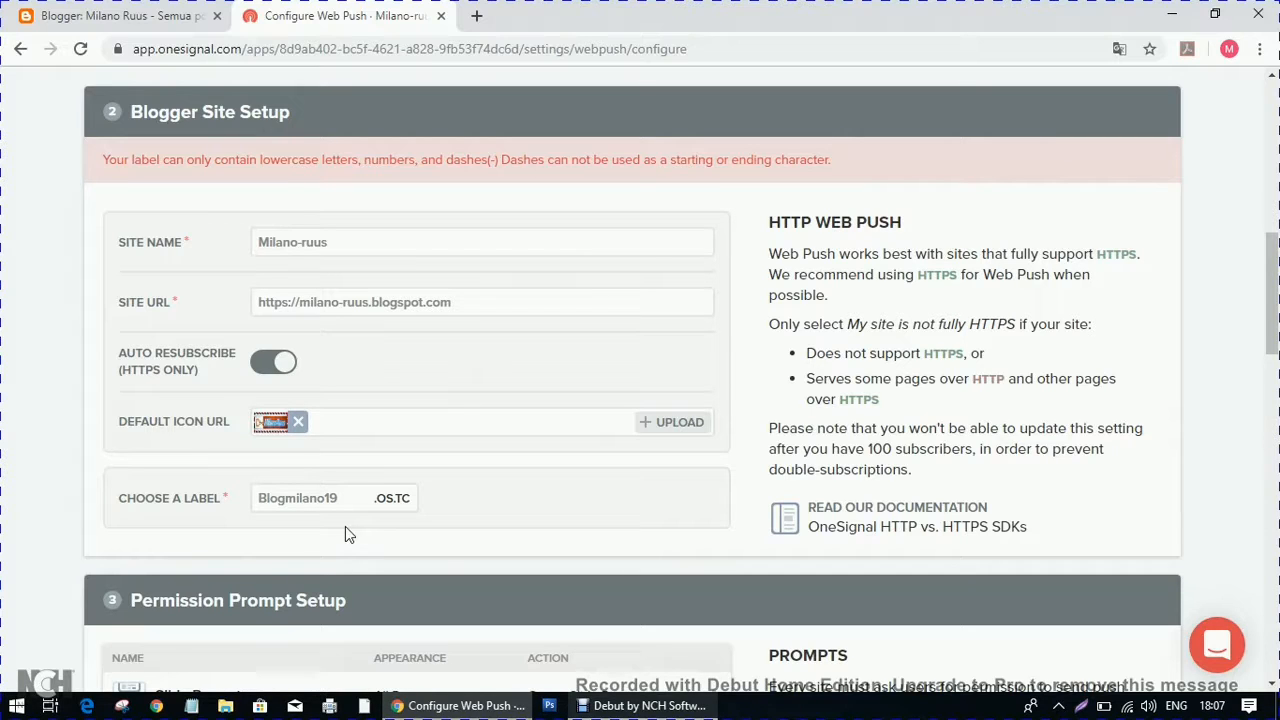
# Change the site's .OS.TC label to the all-lowercase blogmilano19 and save the web push configuration.
pyautogui.click(271, 498)
pyautogui.click(284, 500)
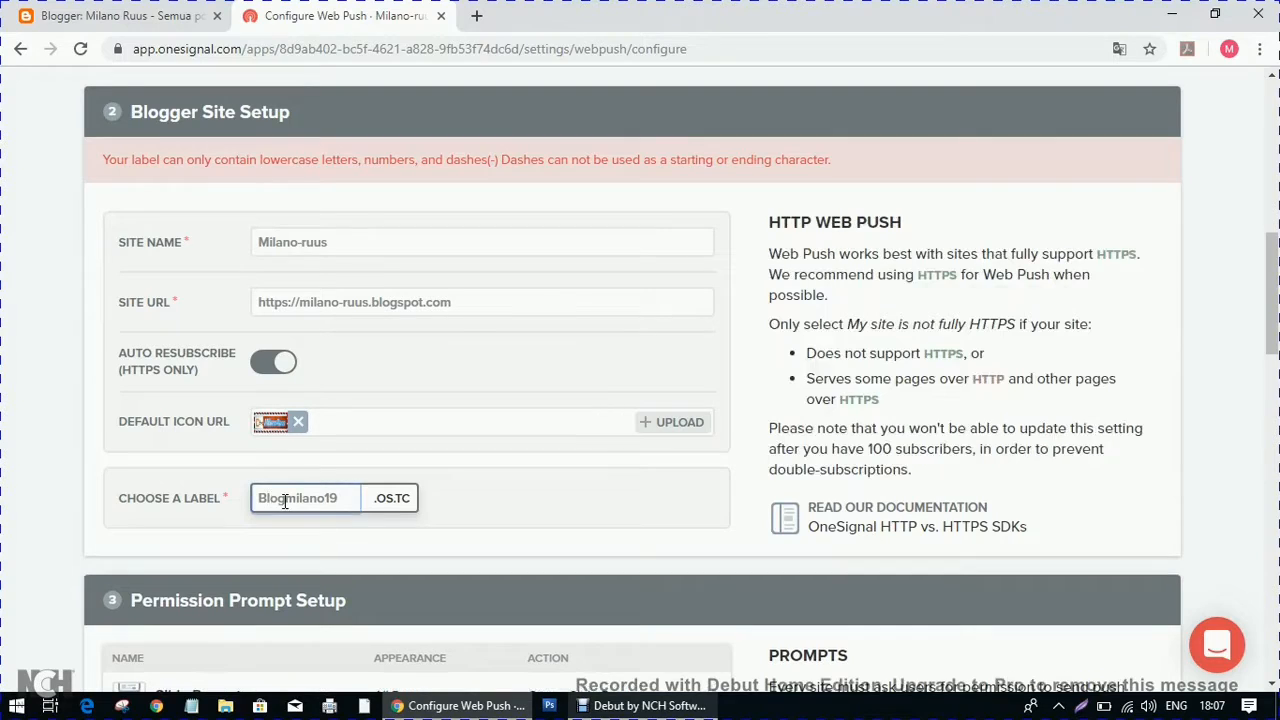
pyautogui.press('BackSpace')
pyautogui.write('b')
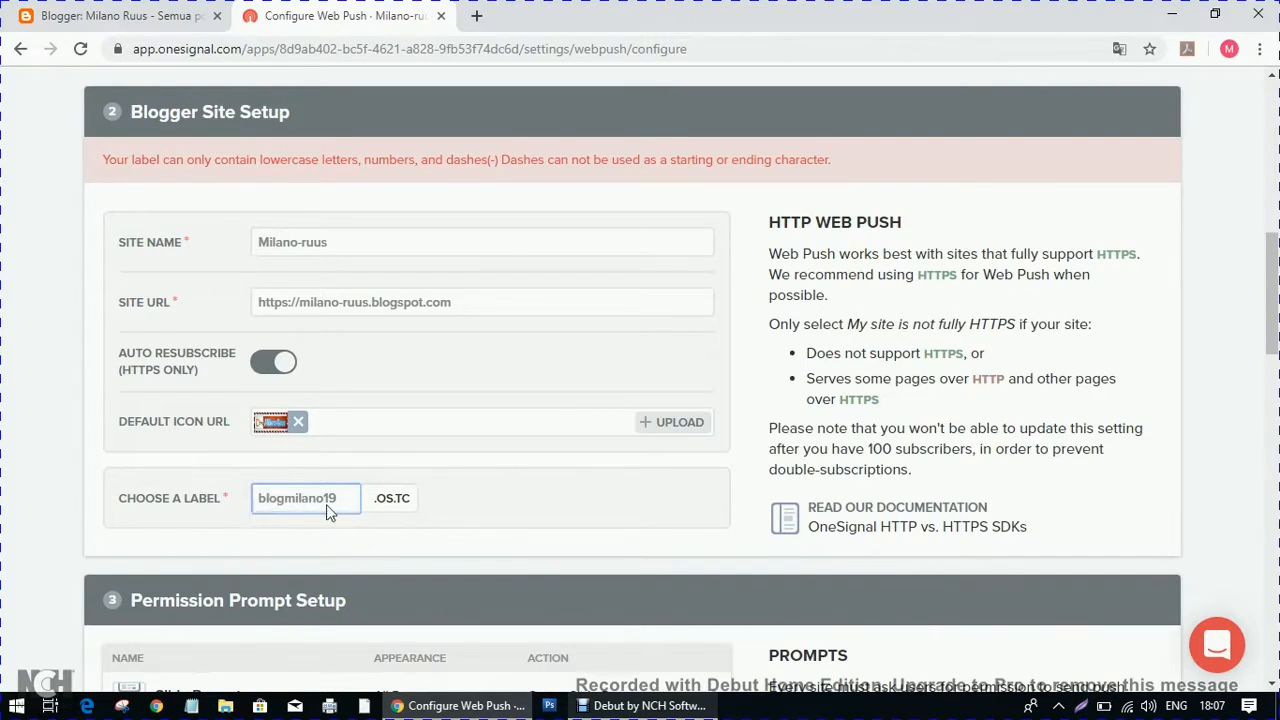
pyautogui.click(291, 506)
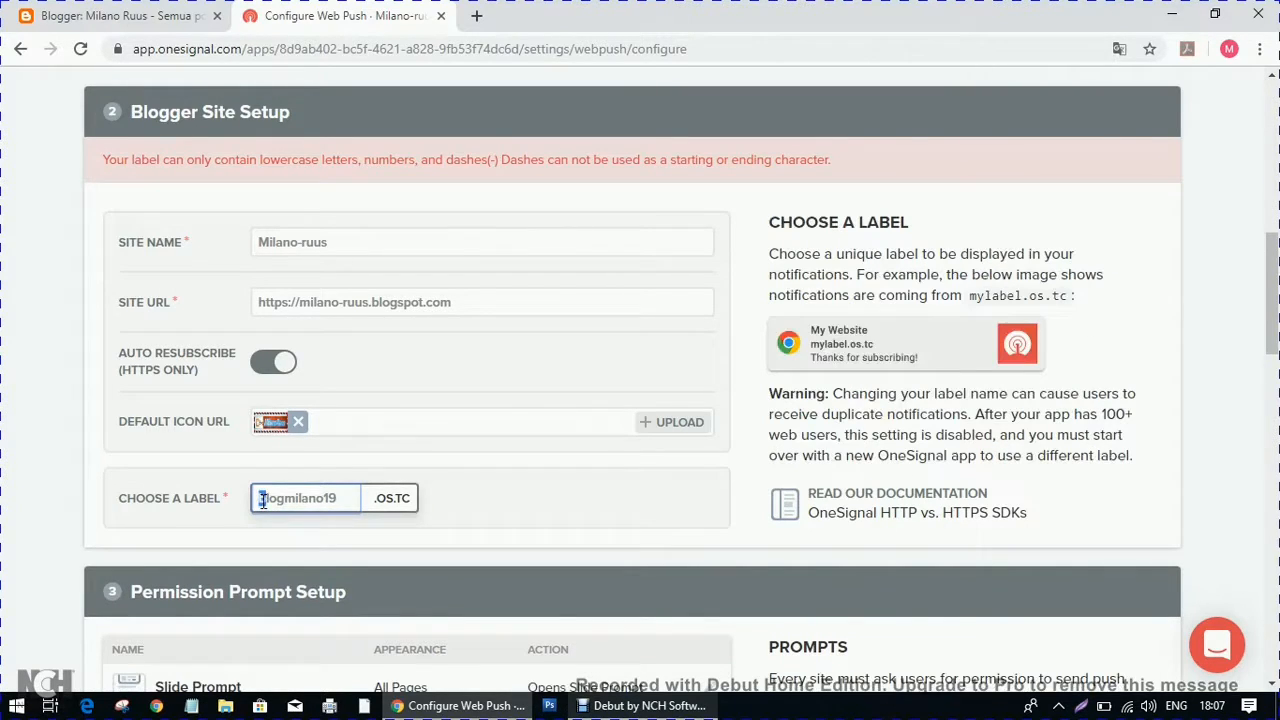
pyautogui.scroll(-15, 286, 605)
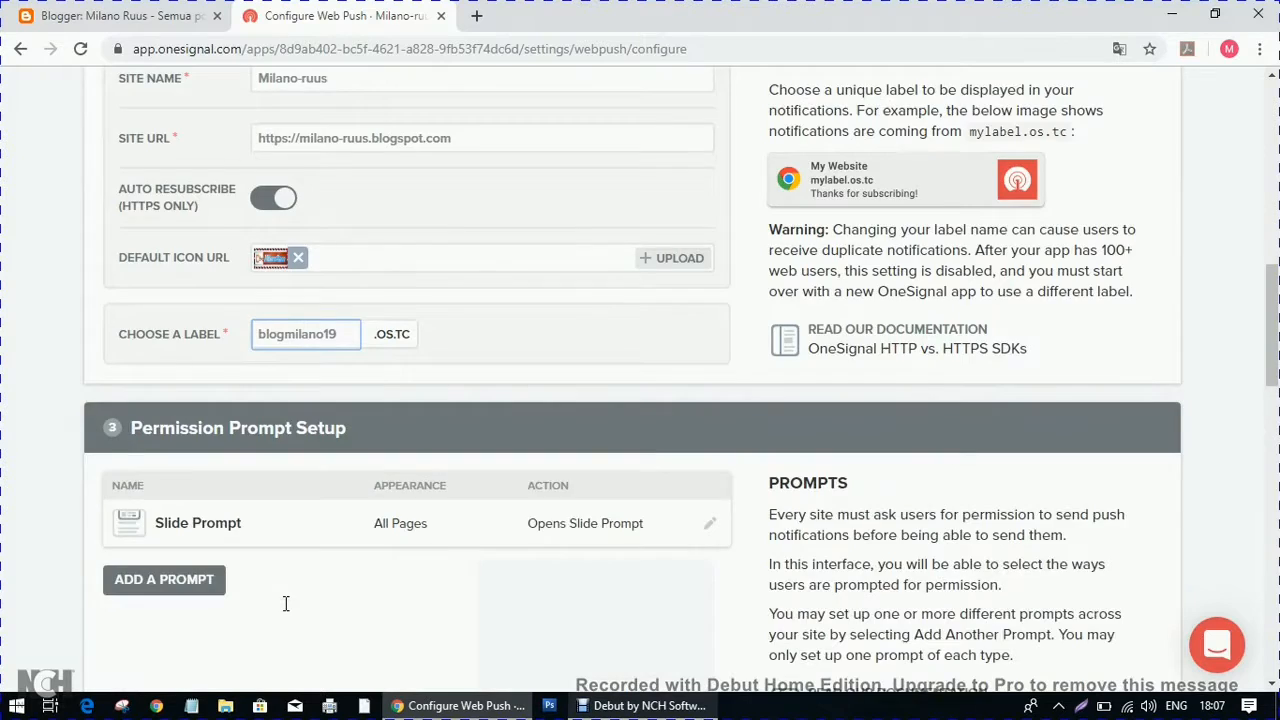
pyautogui.click(108, 590)
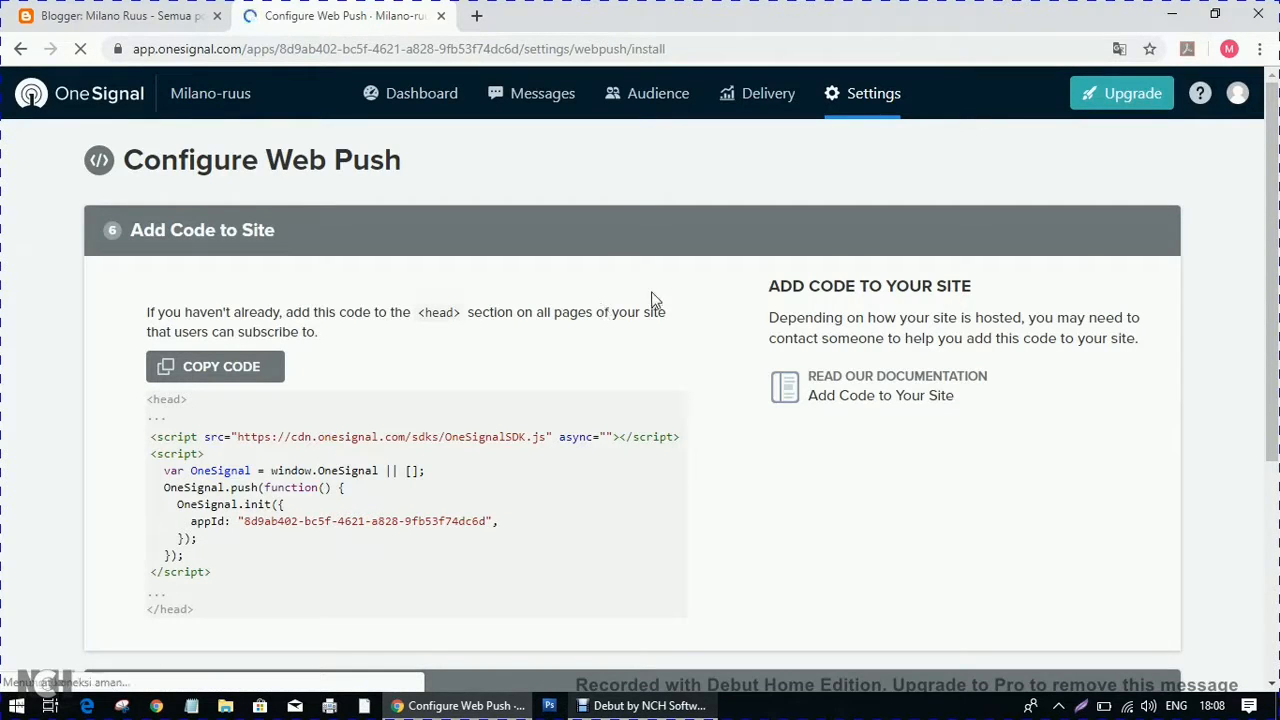
# Copy the OneSignal script code, from the first script tag to the last closing one, without the head tags.
pyautogui.click(245, 366)
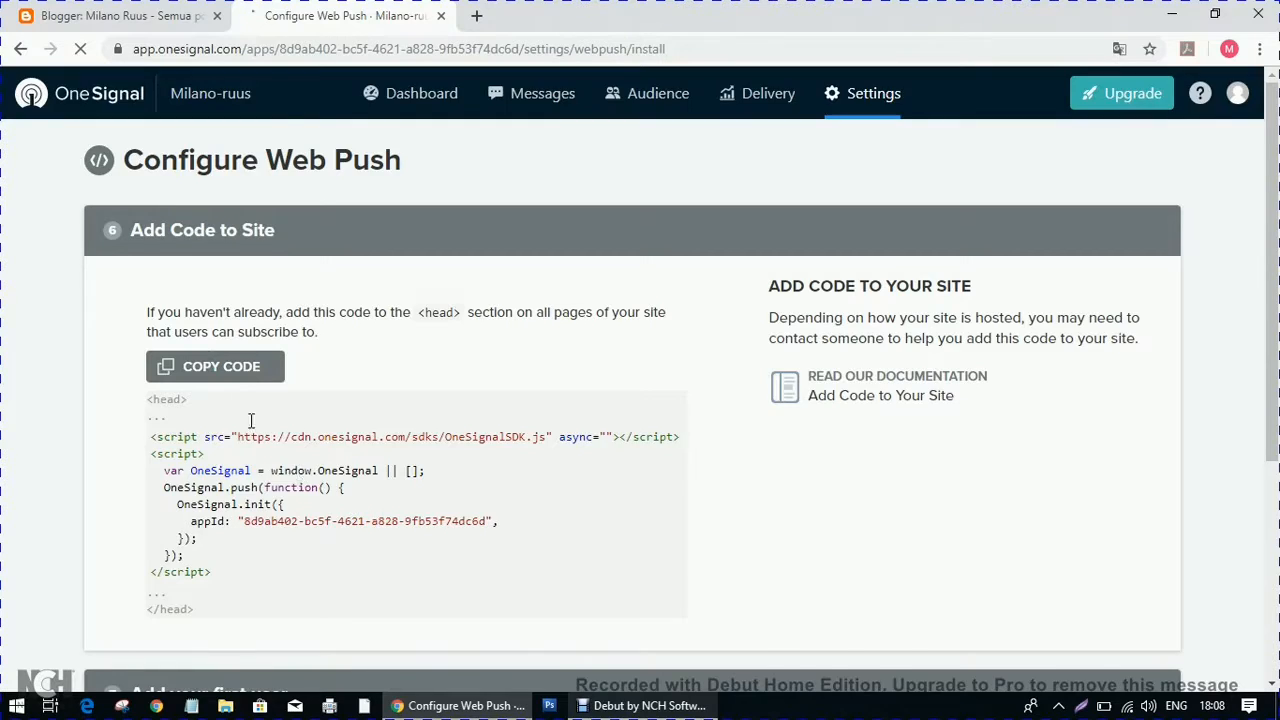
pyautogui.scroll(-1, 186, 440)
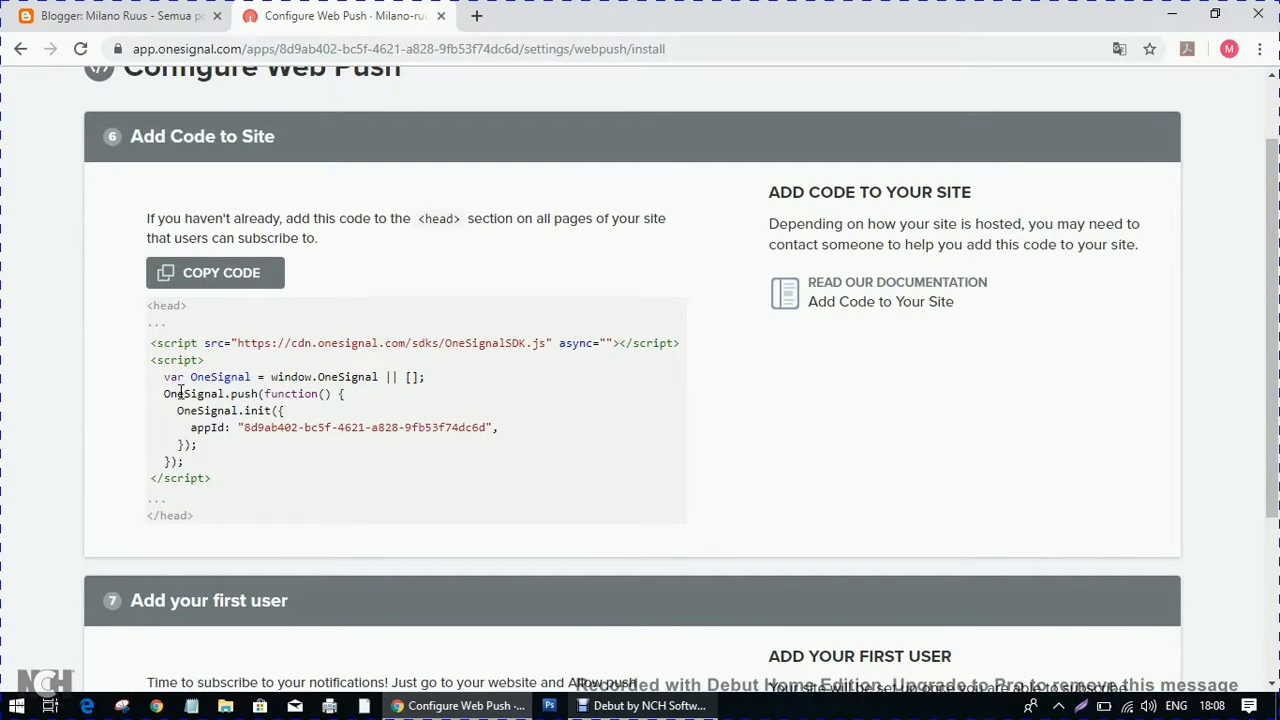
pyautogui.moveTo(151, 343); pyautogui.dragTo(217, 480)
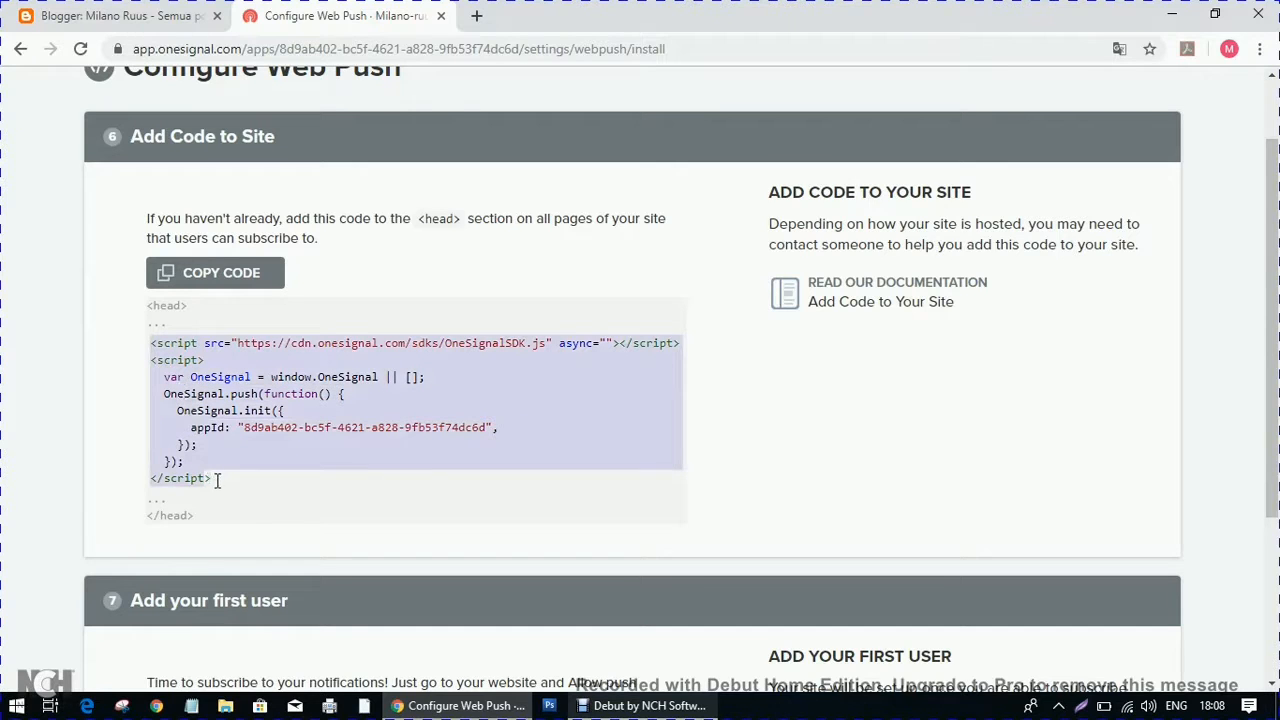
pyautogui.rightClick(234, 425)
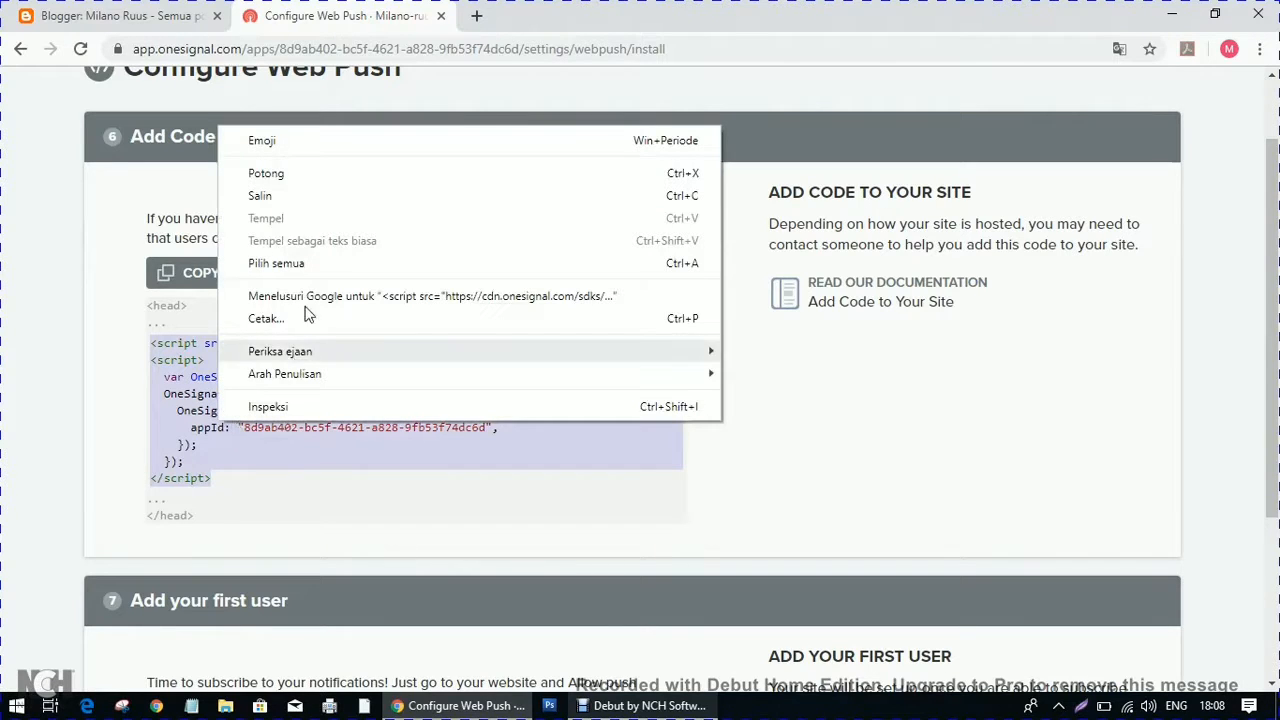
pyautogui.click(272, 196)
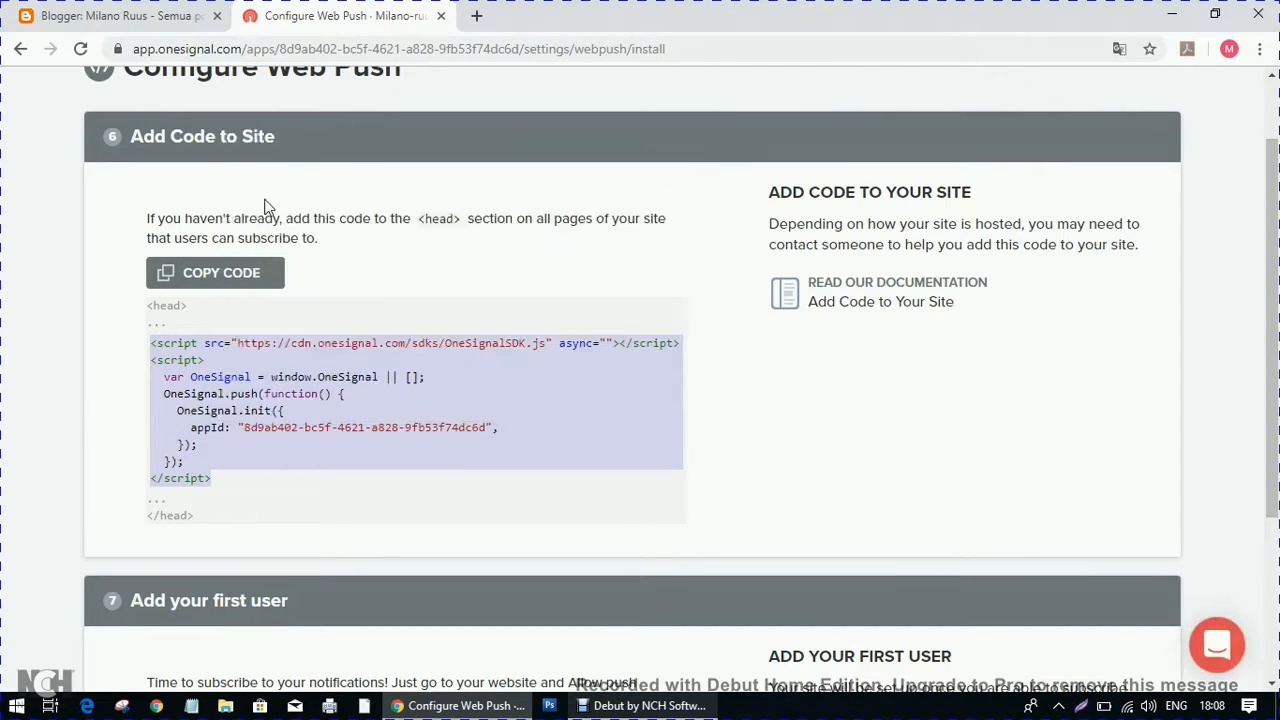
# Switch to Blogger and open the blog theme's HTML for editing.
pyautogui.click(128, 18)
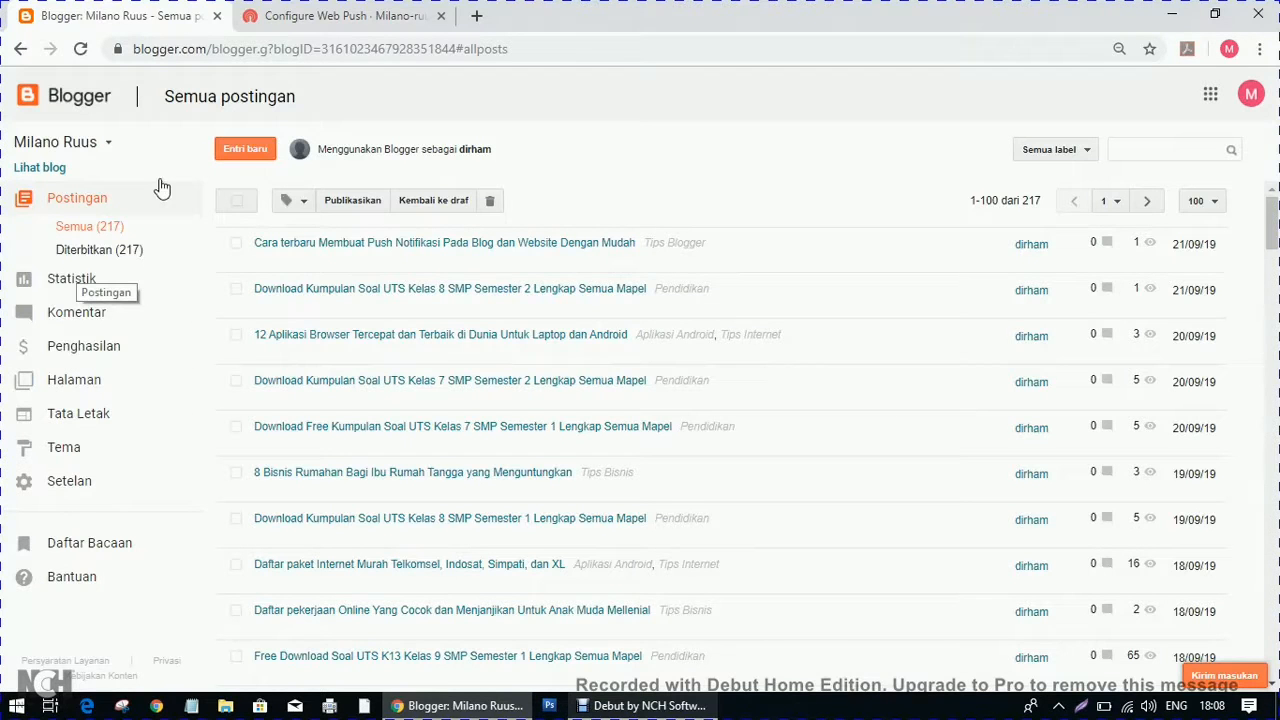
pyautogui.click(99, 449)
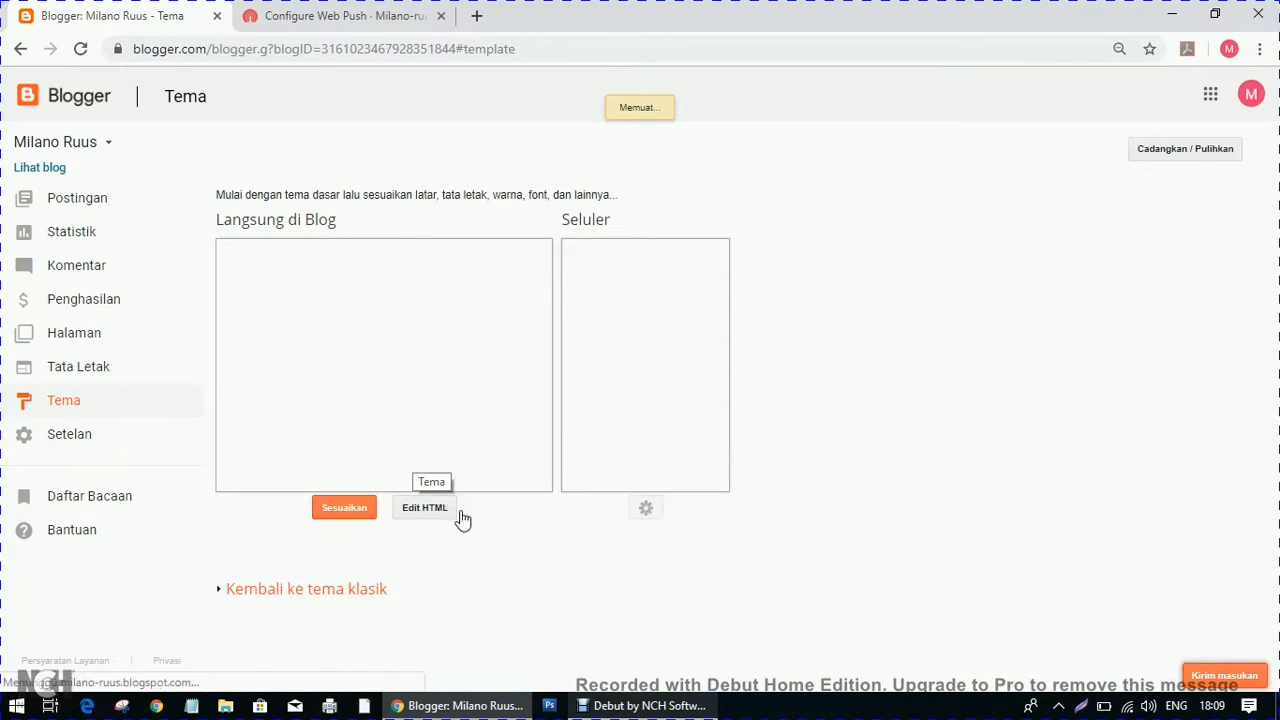
pyautogui.click(425, 509)
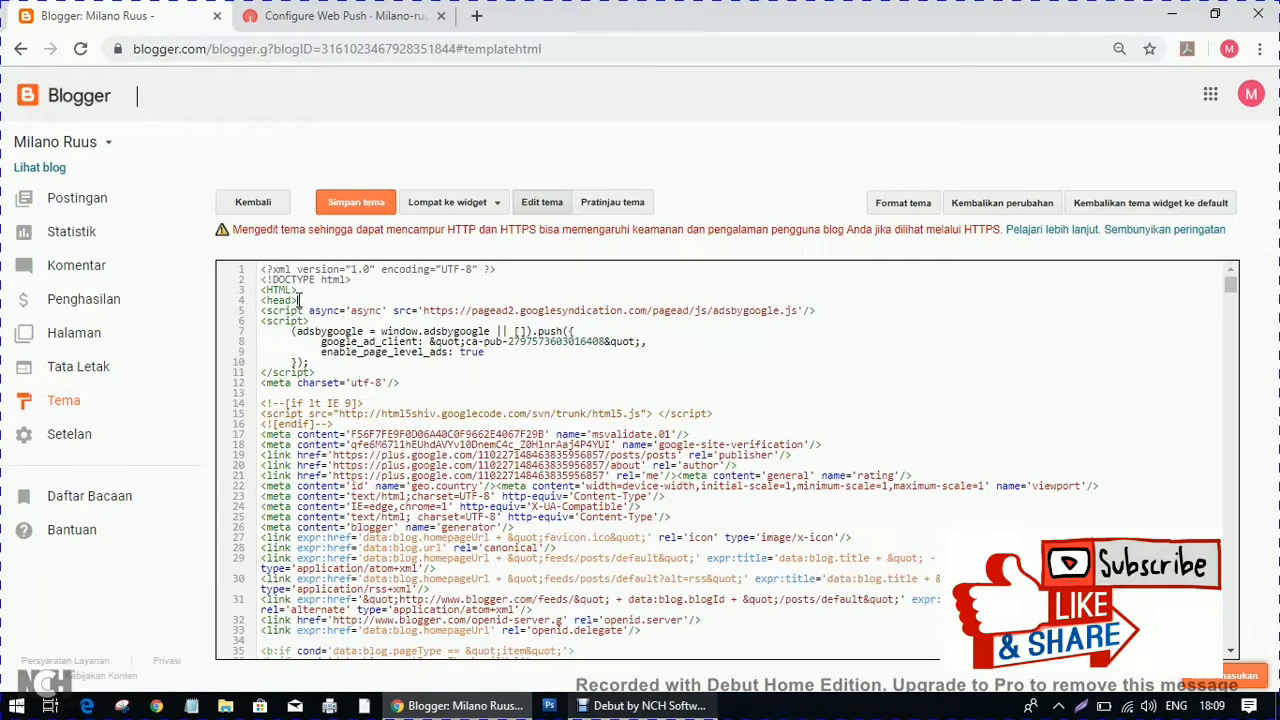
# Paste the OneSignal script on a new line between the <HTML> and <head> tags and save the theme.
pyautogui.moveTo(268, 300); pyautogui.dragTo(261, 300)
pyautogui.click(311, 290)
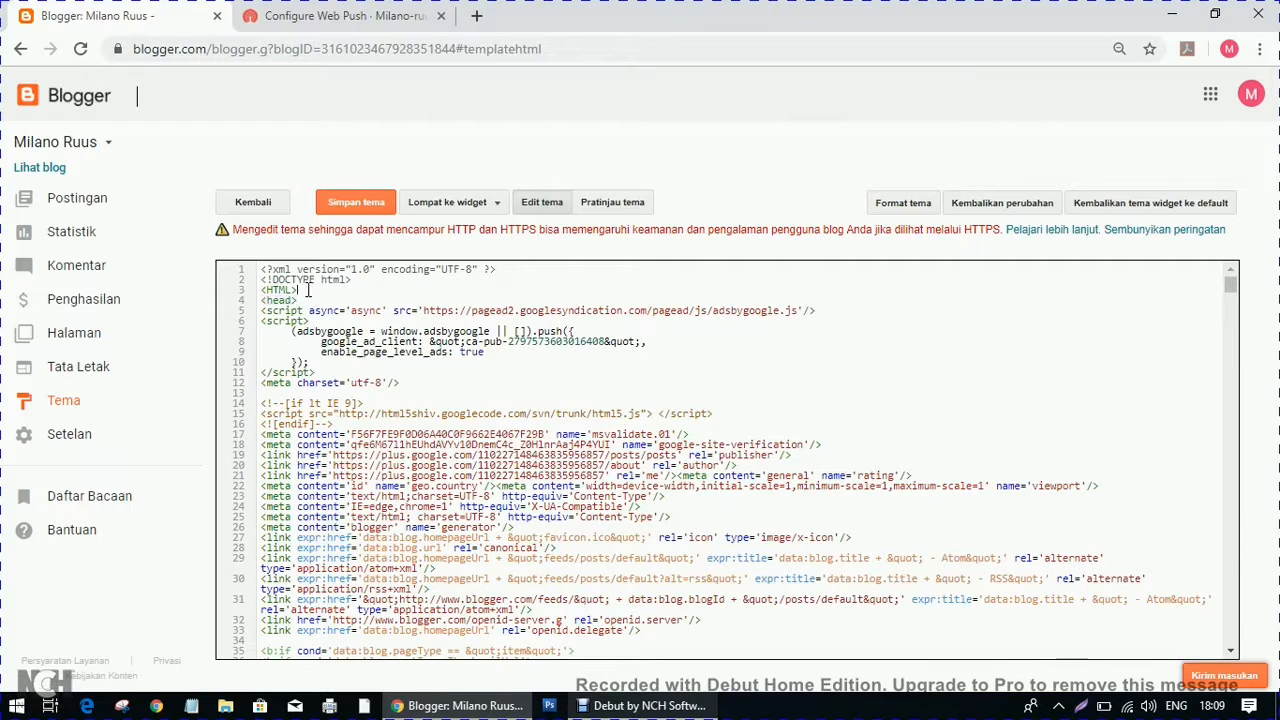
pyautogui.press('Return')
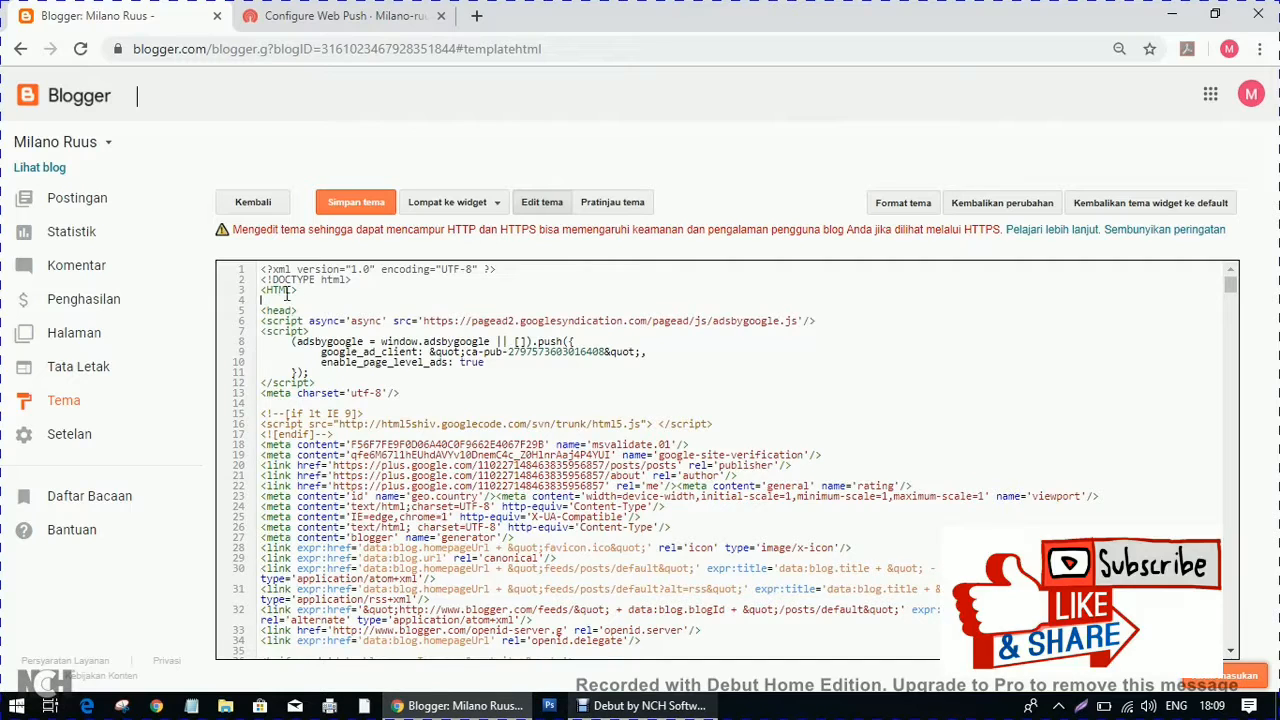
pyautogui.rightClick(279, 302)
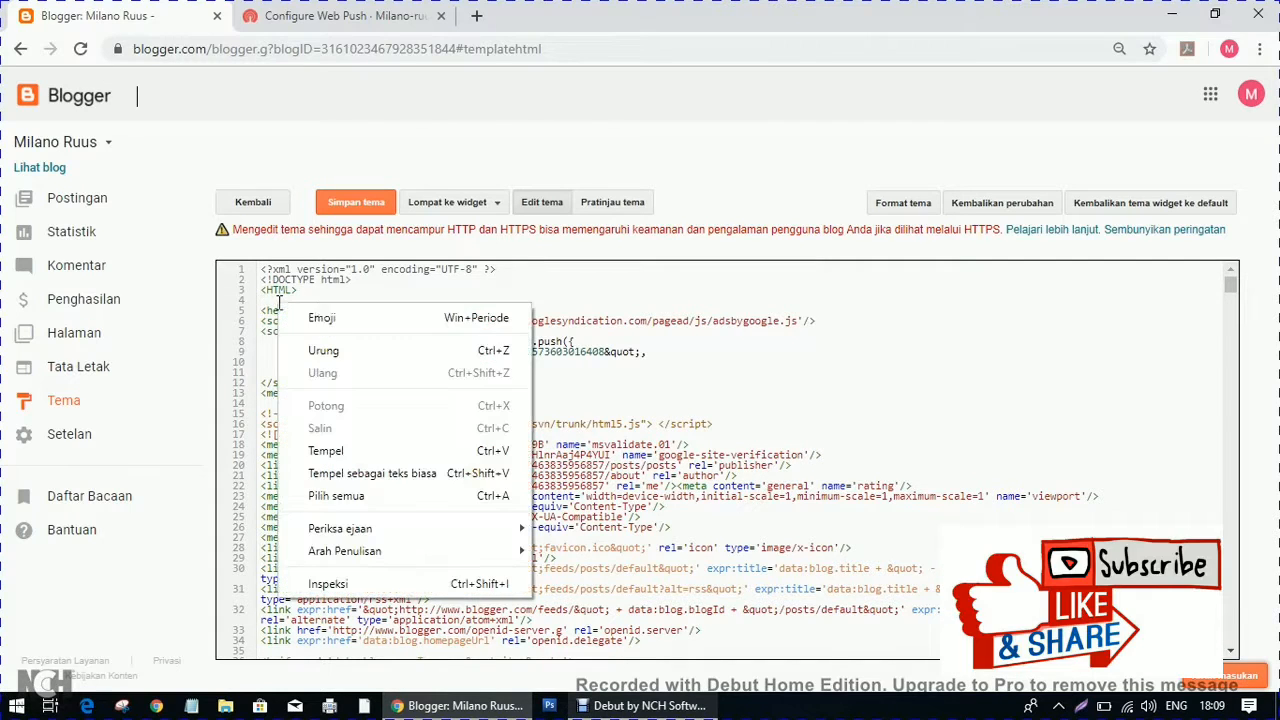
pyautogui.click(362, 452)
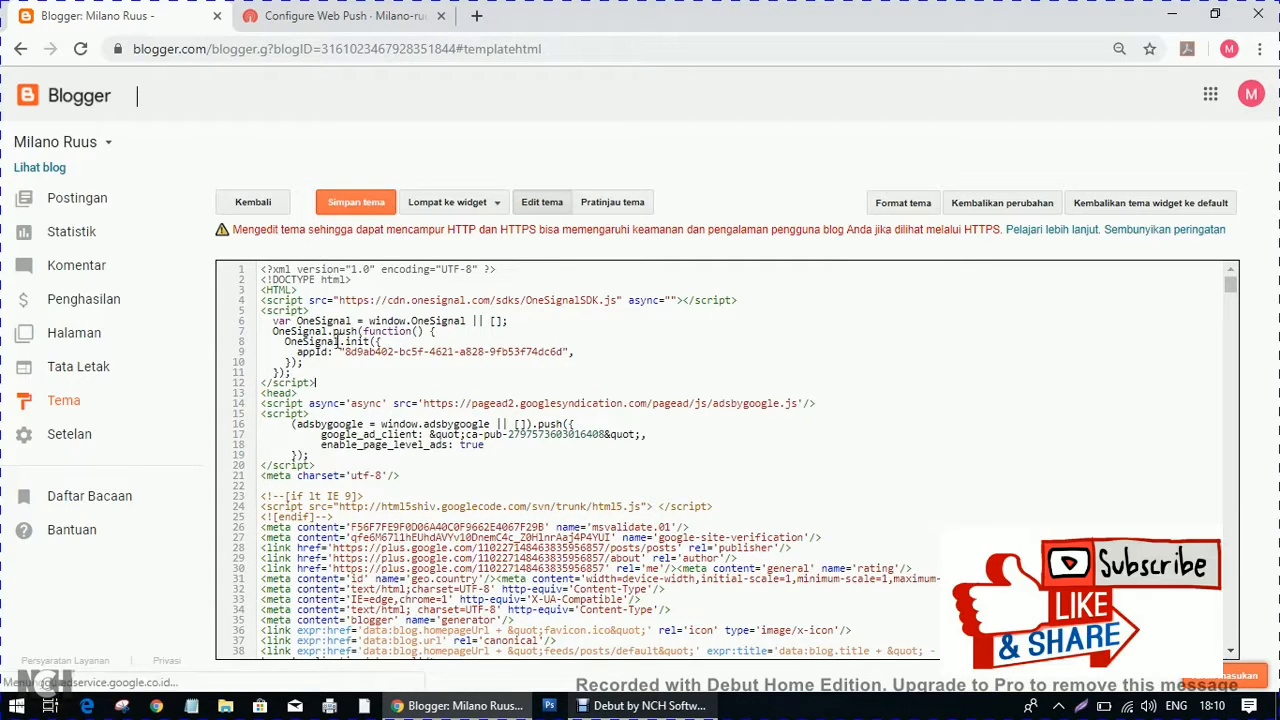
pyautogui.click(358, 209)
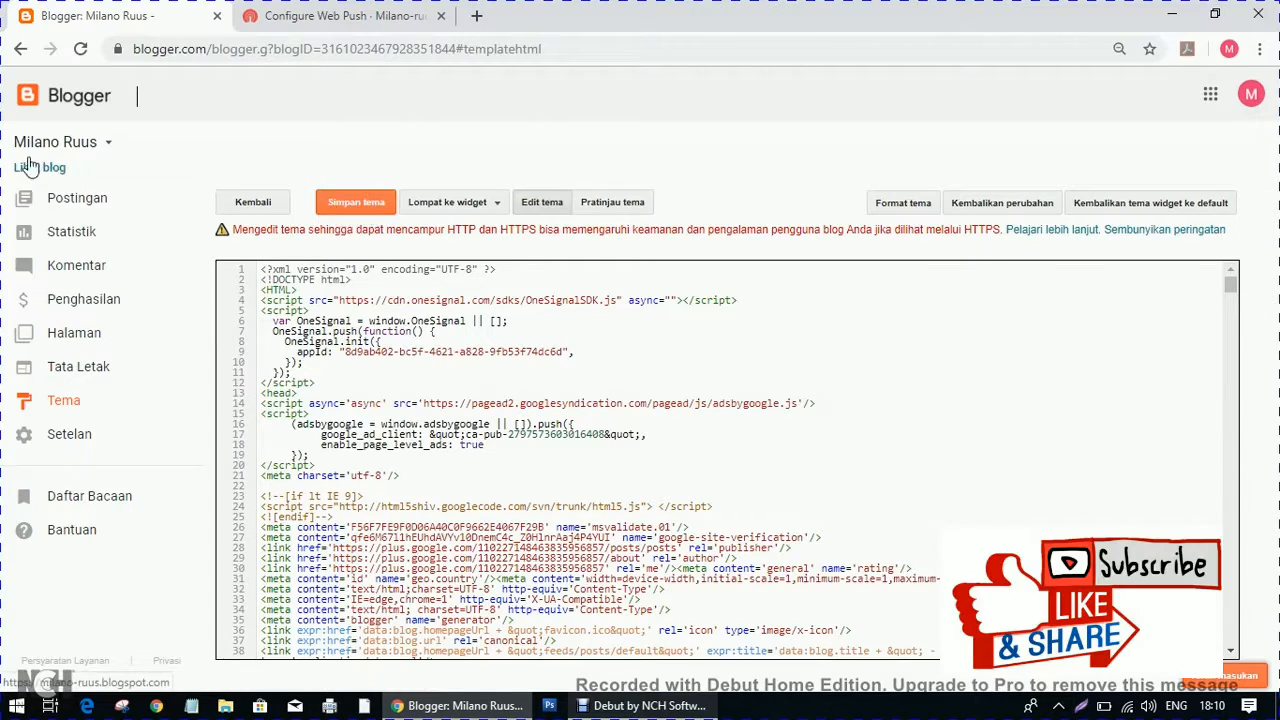
# Return to OneSignal's code installation page and finish the web push setup.
pyautogui.click(333, 18)
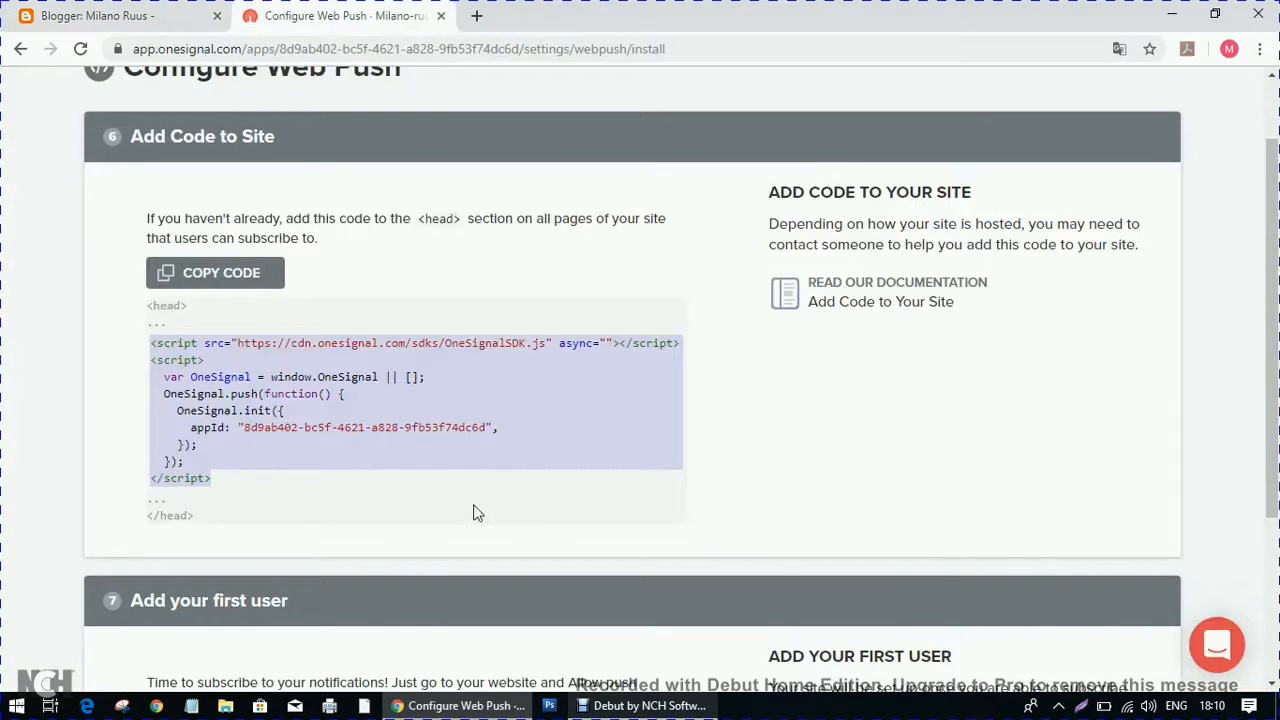
pyautogui.scroll(-3, 470, 530)
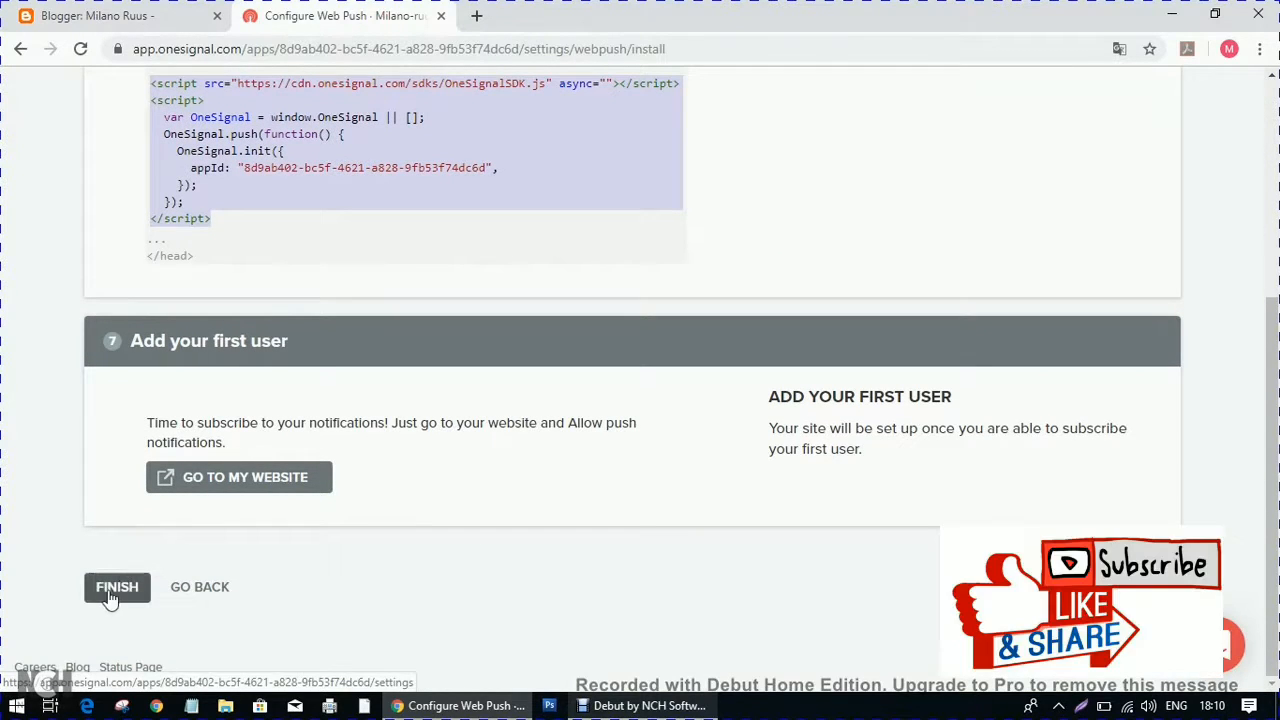
pyautogui.click(104, 598)
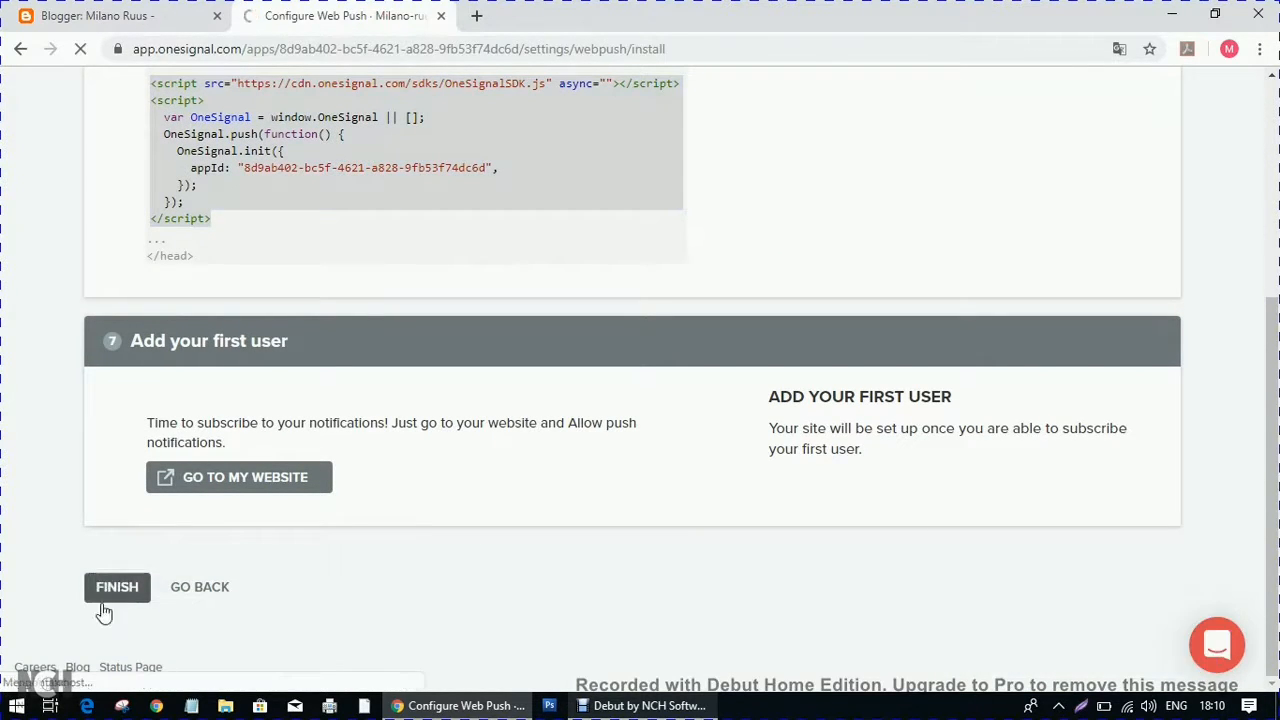